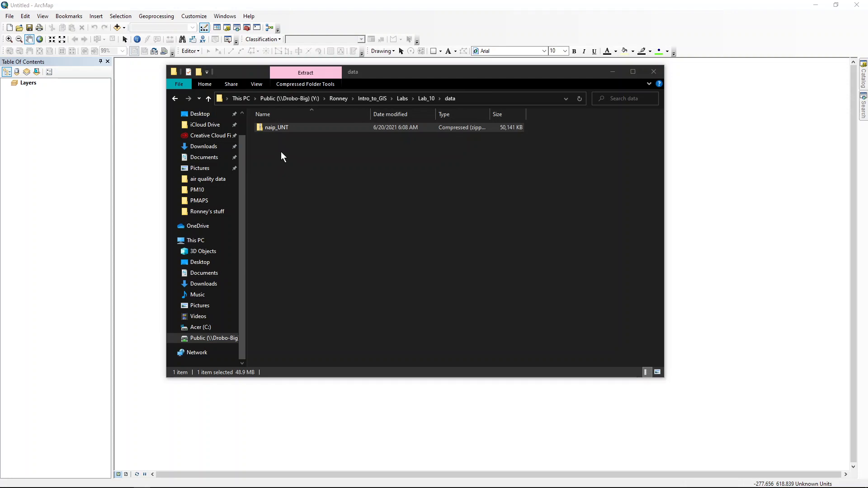
# - Extract the compressed naip_UNT archive into its own naip_UNT folder inside the Lab_10 data folder
pyautogui.click(275, 127)
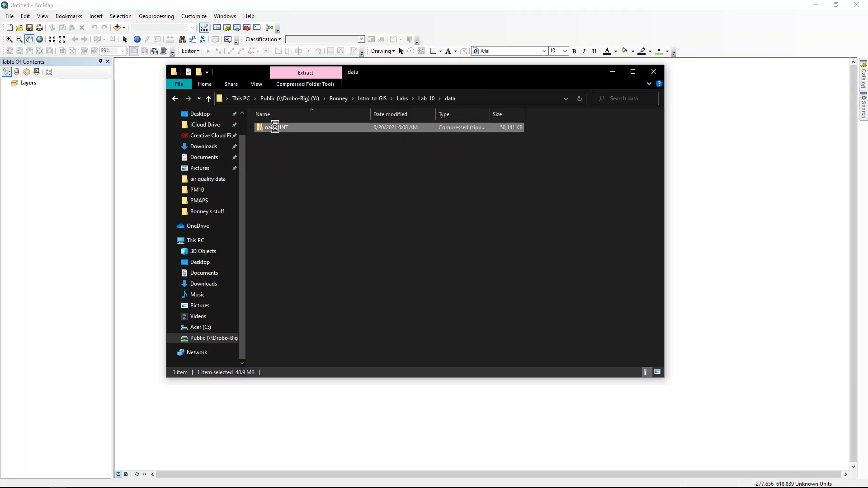
pyautogui.rightClick(275, 128)
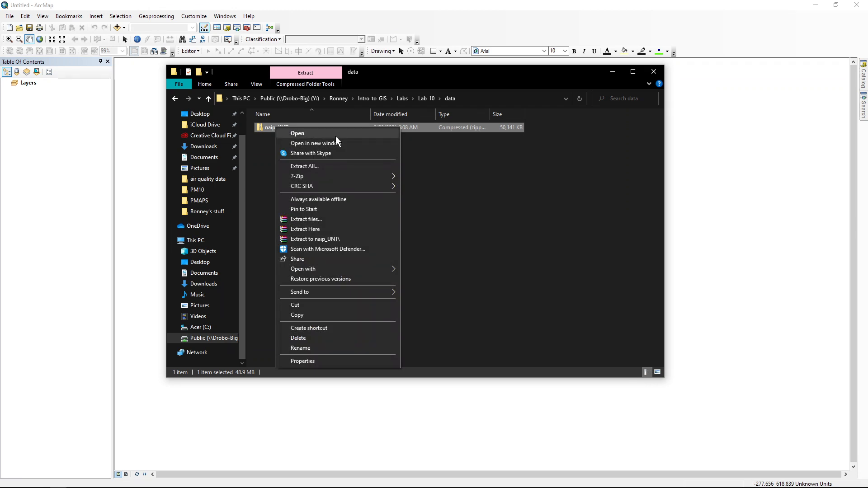
pyautogui.click(306, 163)
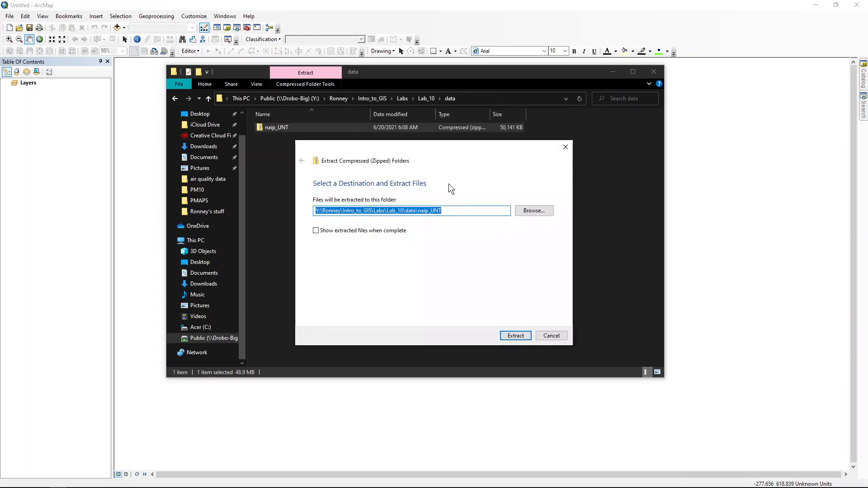
pyautogui.click(513, 338)
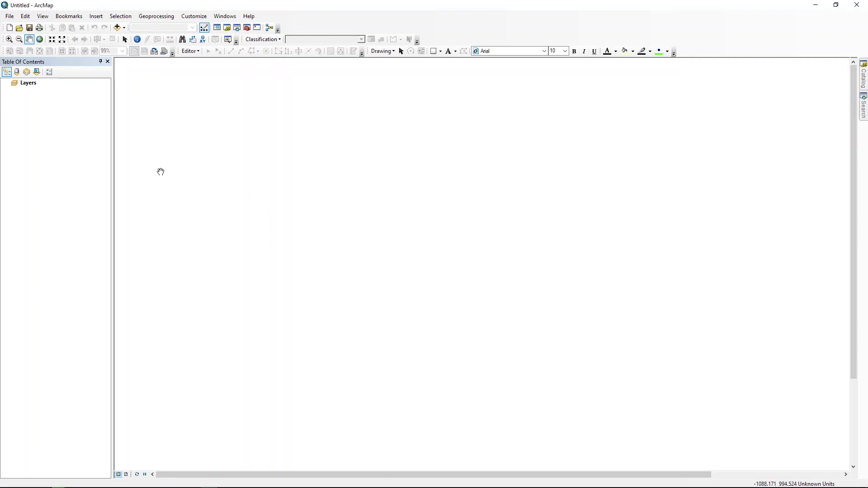
# - Switch to ArcMap and add the Imagery with Labels basemap to the empty map
pyautogui.moveTo(116, 485)
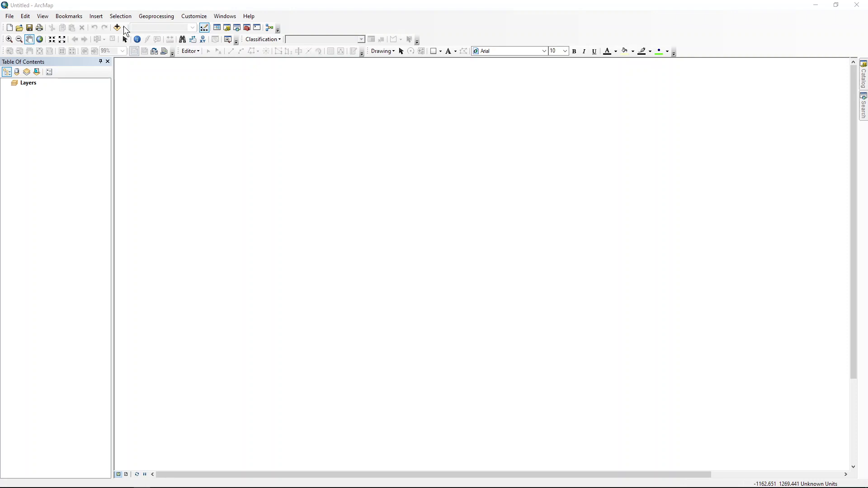
pyautogui.click(126, 29)
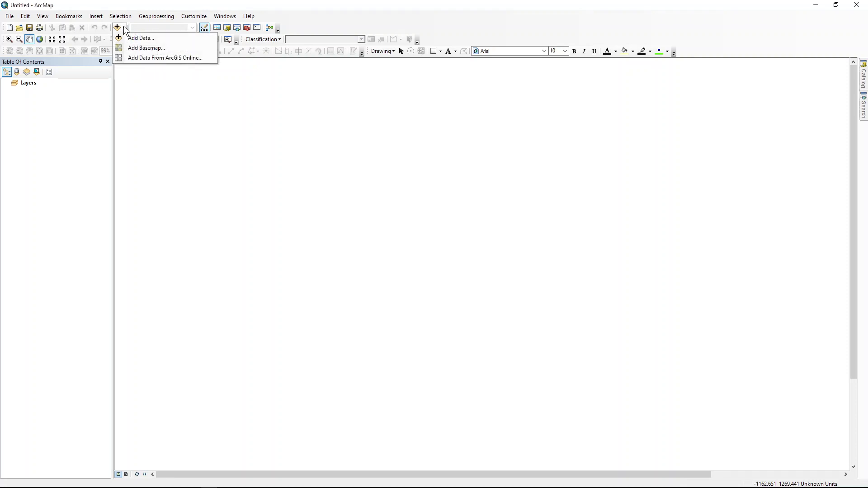
pyautogui.click(134, 48)
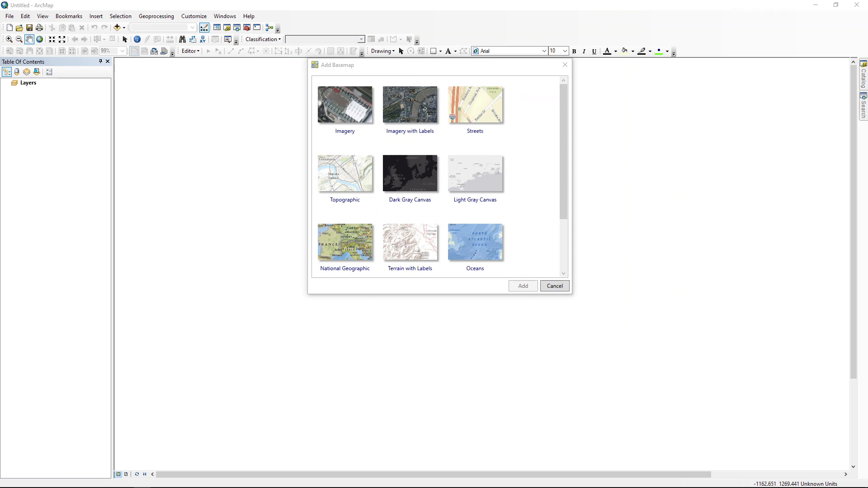
pyautogui.click(399, 104)
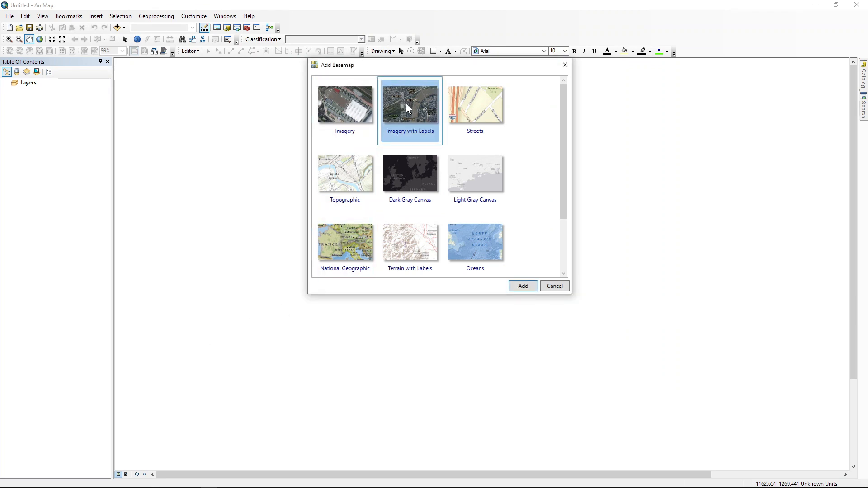
pyautogui.click(520, 286)
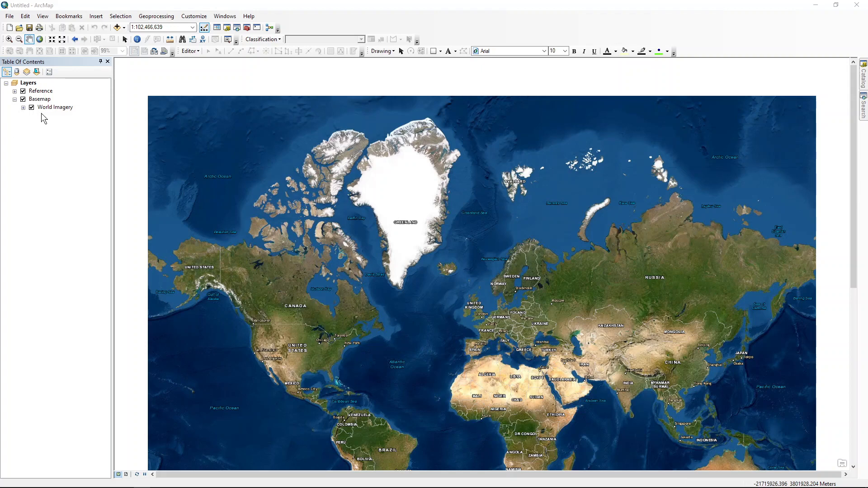
# - Search for the location University of North Texas using the ArcGIS World Geocoding Service locator
pyautogui.click(182, 41)
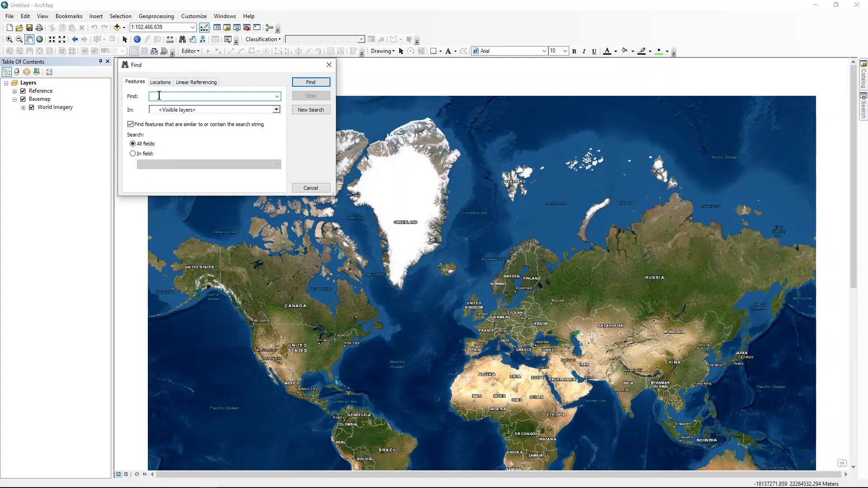
pyautogui.click(166, 83)
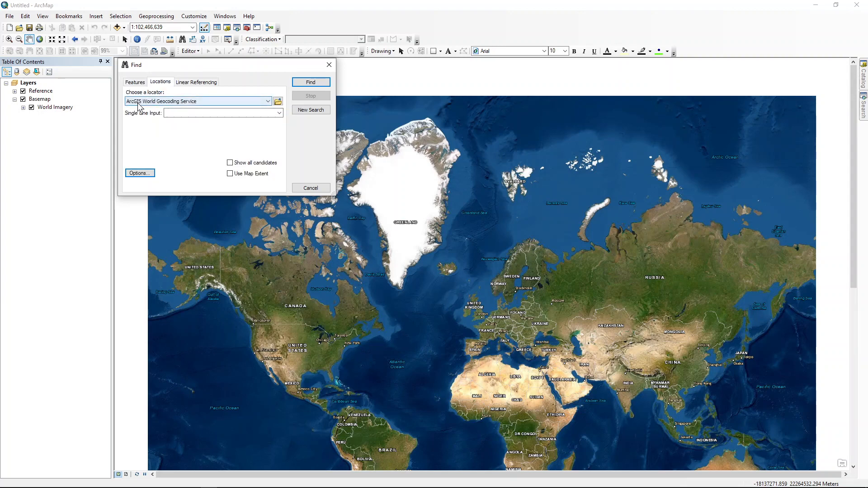
pyautogui.click(168, 113)
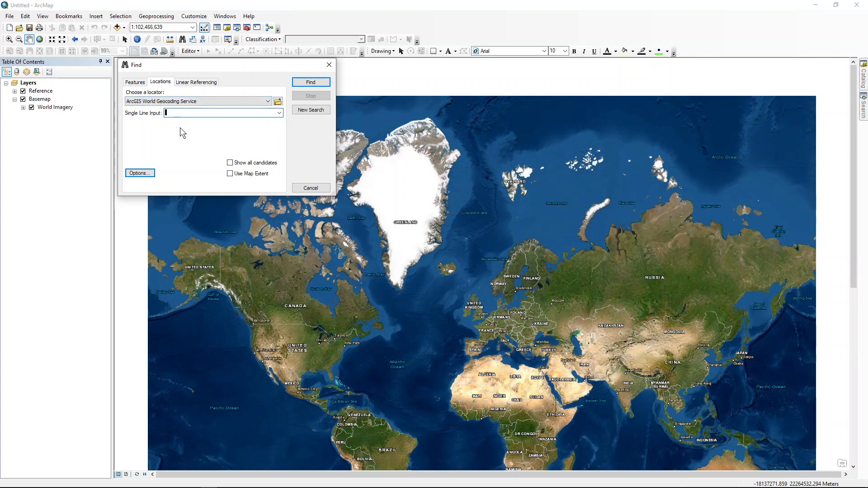
pyautogui.write('University of North Te')
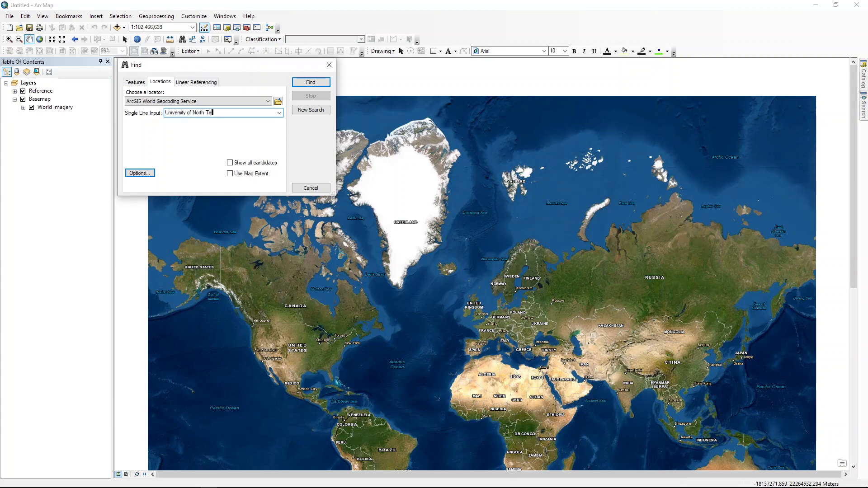
pyautogui.write('xas')
pyautogui.click(300, 83)
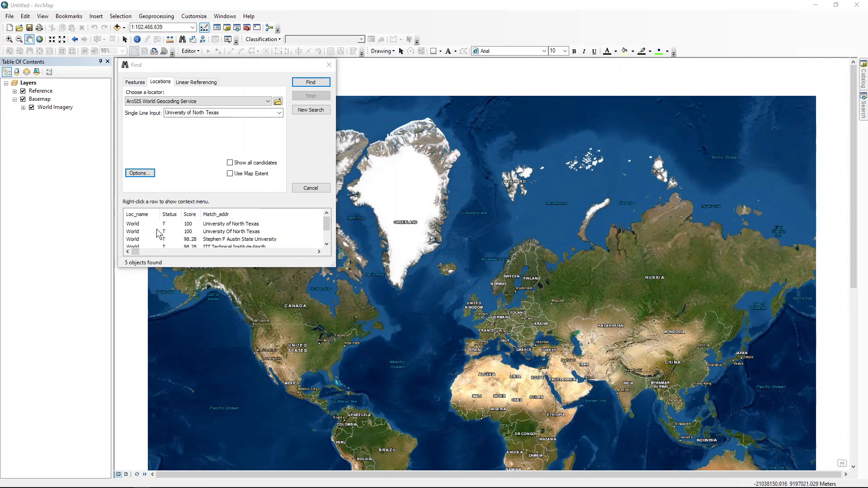
# - Zoom the map to the first University of North Texas match and close the Find window
pyautogui.click(210, 224)
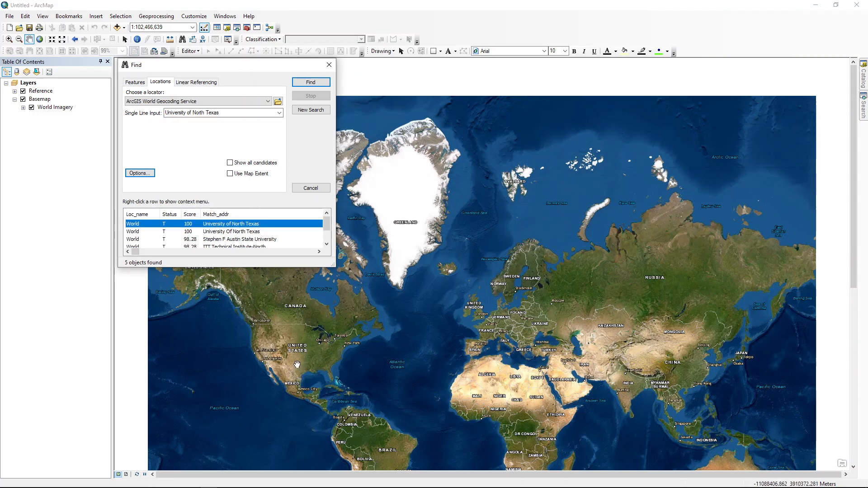
pyautogui.click(255, 226)
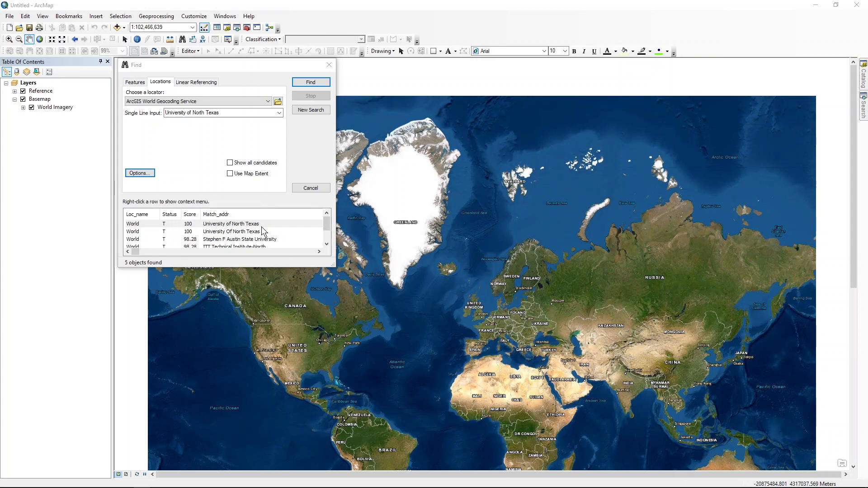
pyautogui.click(242, 225)
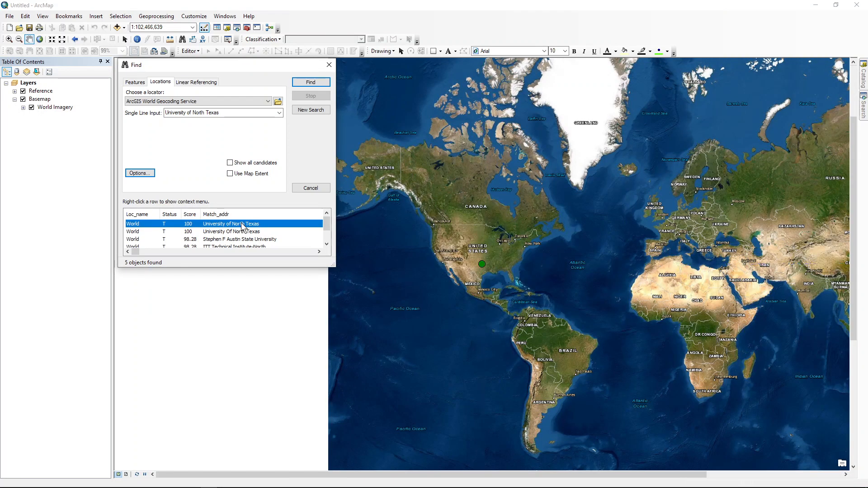
pyautogui.rightClick(242, 225)
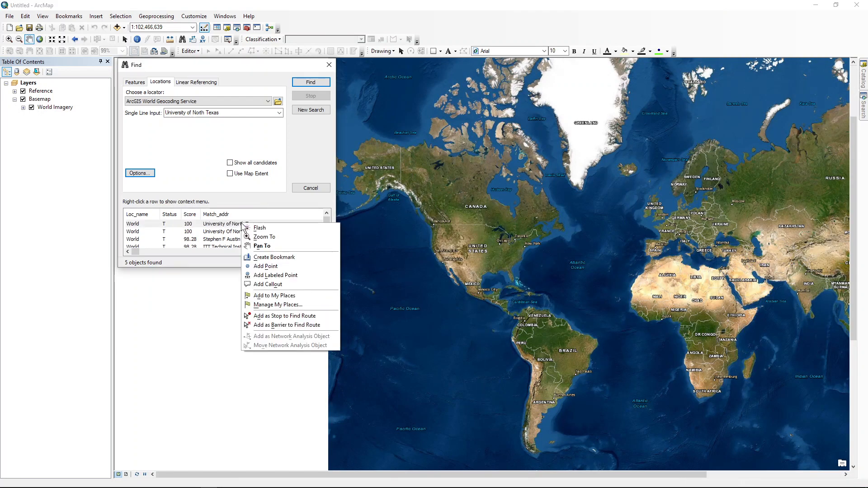
pyautogui.click(260, 238)
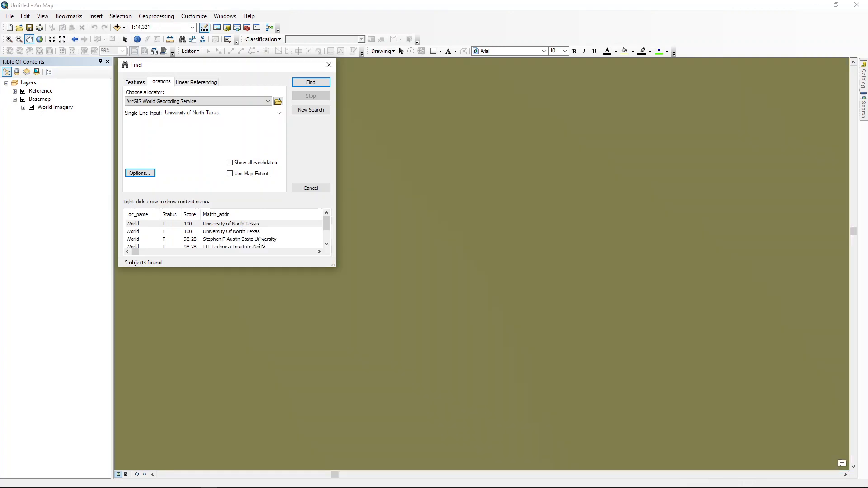
pyautogui.moveTo(240, 64); pyautogui.dragTo(210, 92)
pyautogui.click(298, 96)
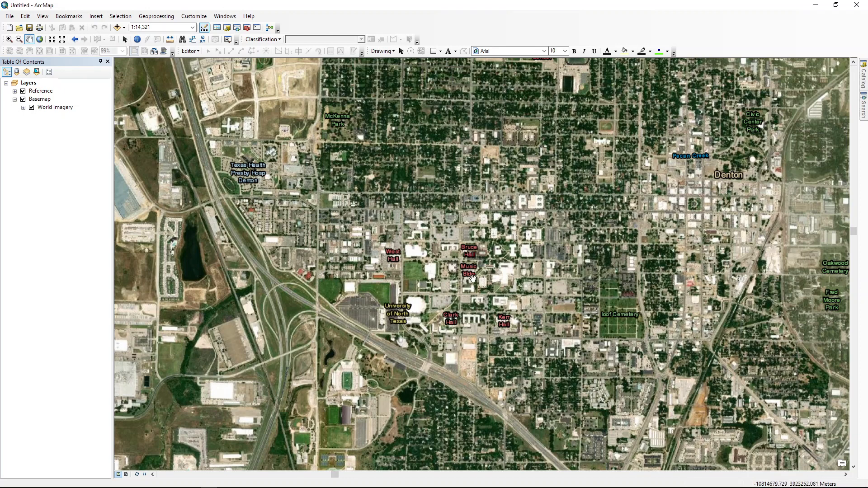
pyautogui.moveTo(403, 303); pyautogui.dragTo(460, 256)
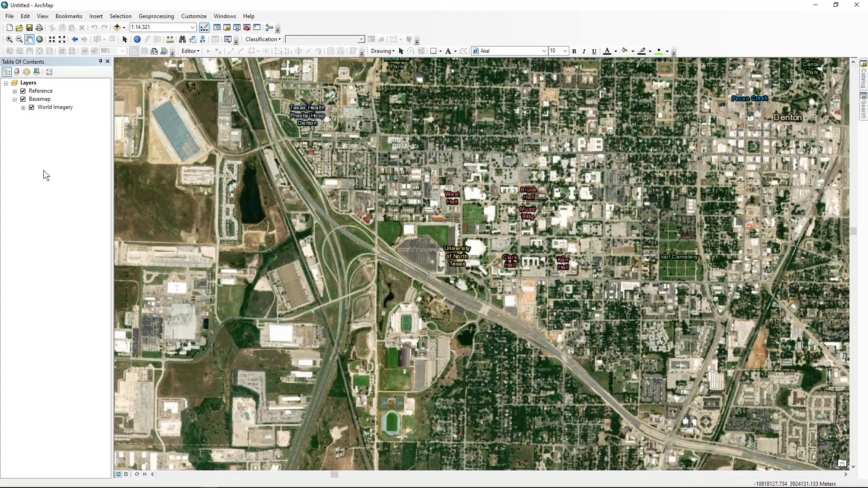
# - Remove the World Imagery, Reference and Basemap layers so the map is empty
pyautogui.rightClick(43, 92)
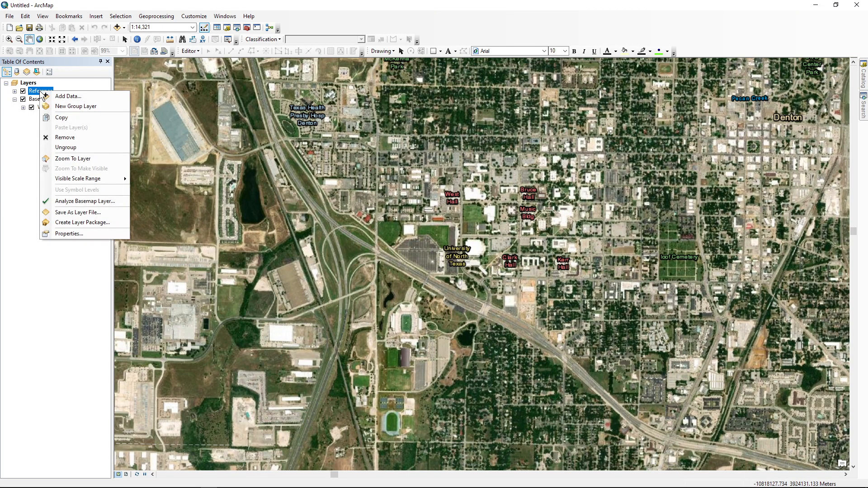
pyautogui.click(24, 162)
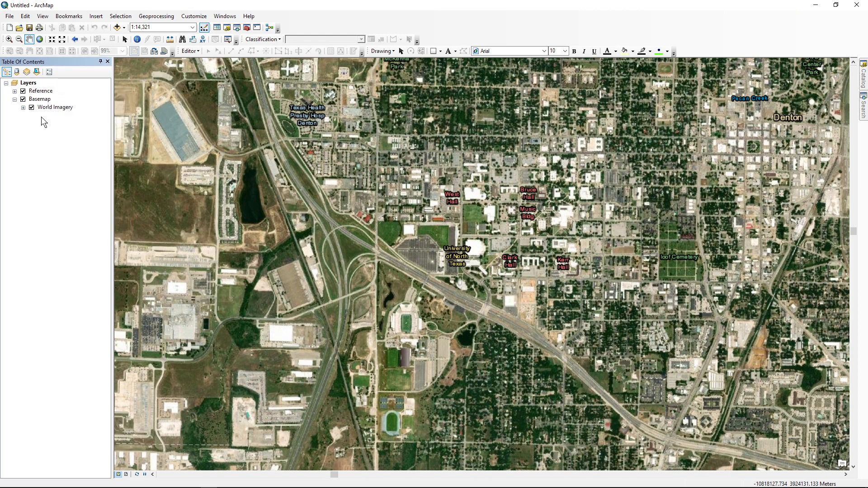
pyautogui.click(41, 92)
pyautogui.click(50, 108)
pyautogui.rightClick(51, 111)
pyautogui.click(68, 123)
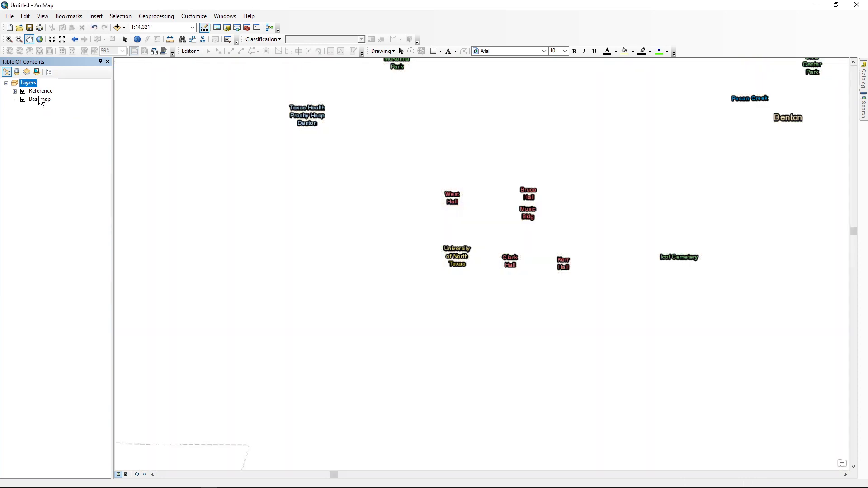
pyautogui.rightClick(41, 92)
pyautogui.click(63, 138)
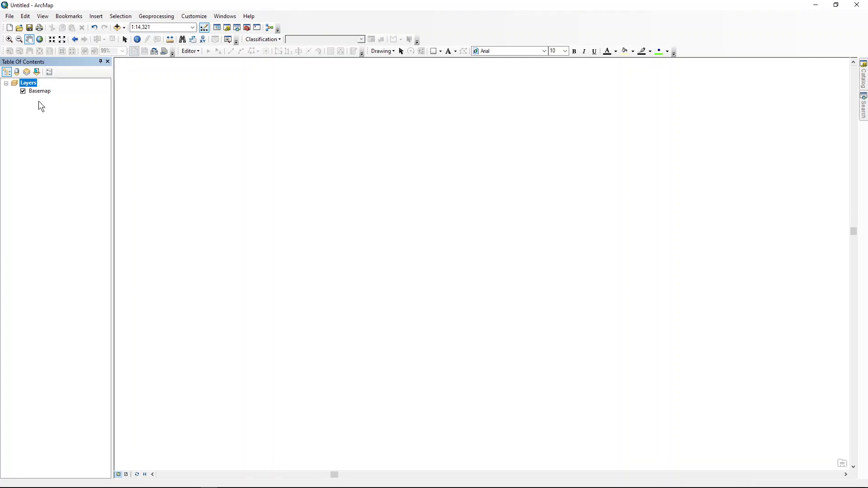
pyautogui.rightClick(36, 91)
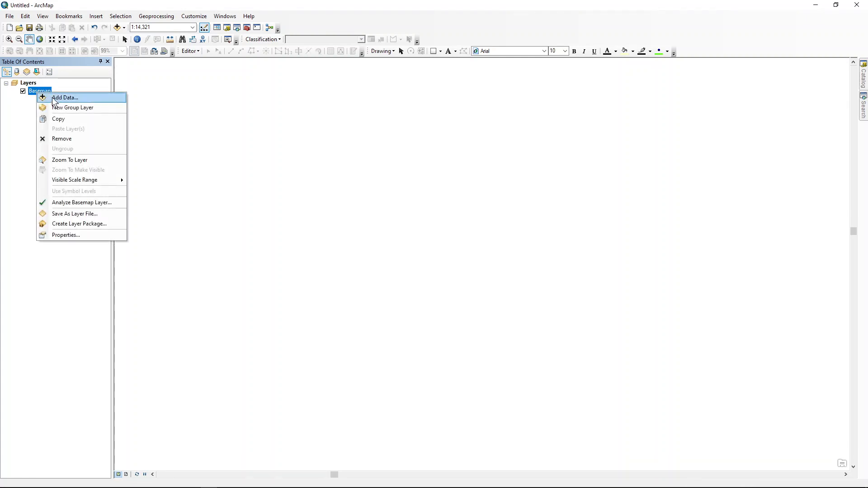
pyautogui.click(71, 139)
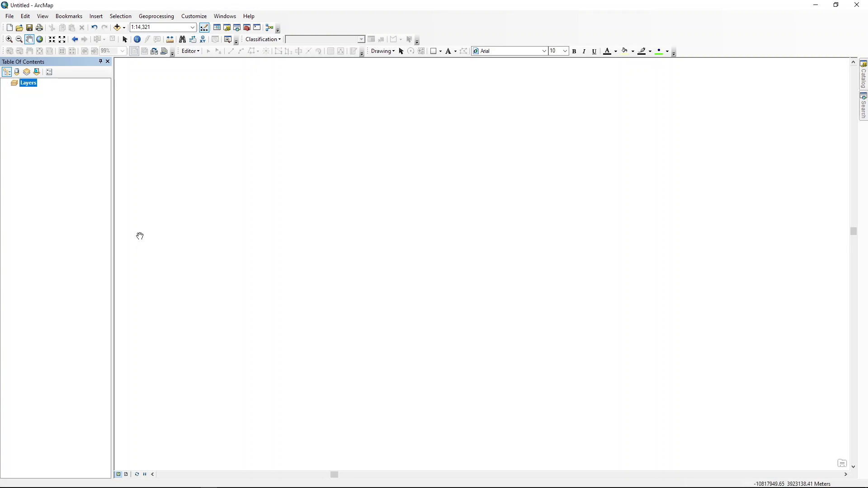
# - Add the naip_UNT.tif raster from the extracted naip_UNT folder in Lab_10's data folder to the map
pyautogui.click(125, 28)
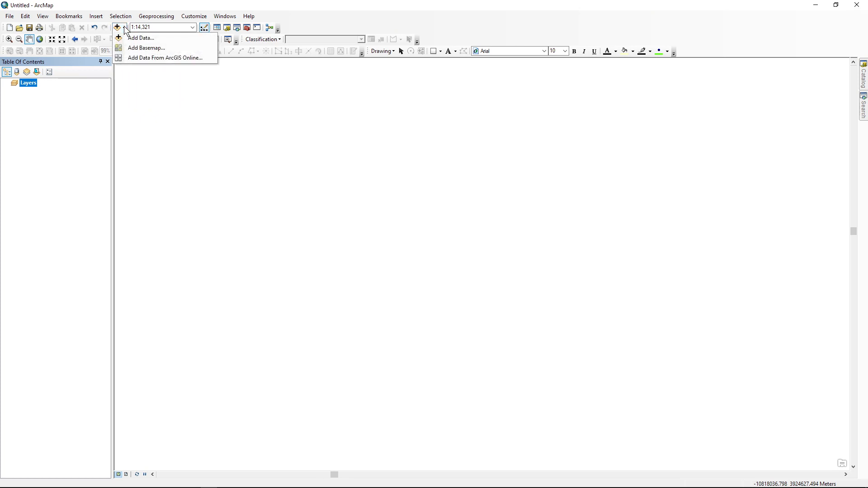
pyautogui.click(136, 36)
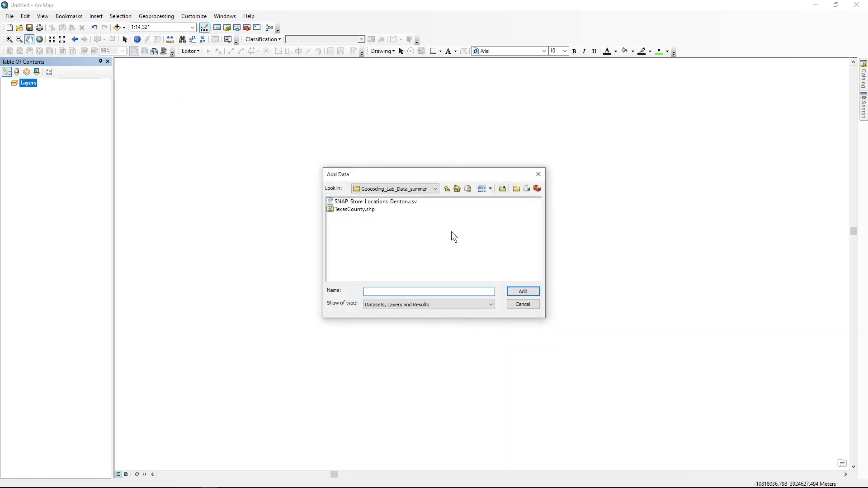
pyautogui.click(446, 189)
pyautogui.click(447, 189)
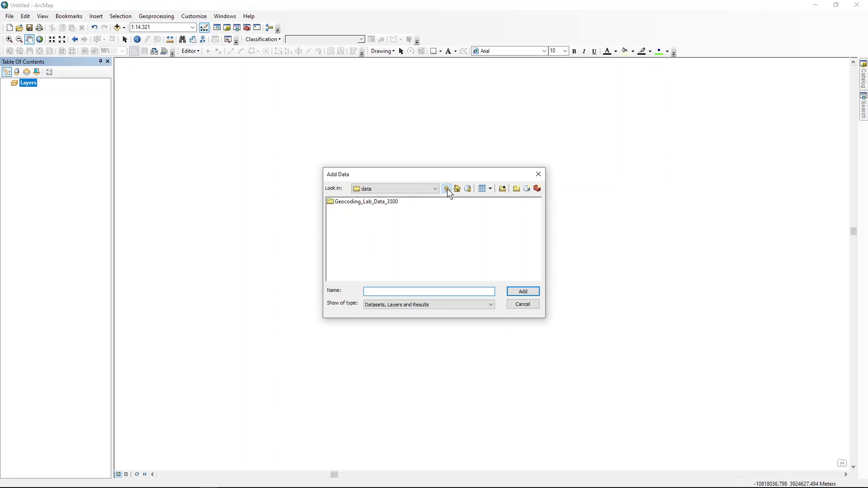
pyautogui.click(447, 189)
pyautogui.click(447, 189)
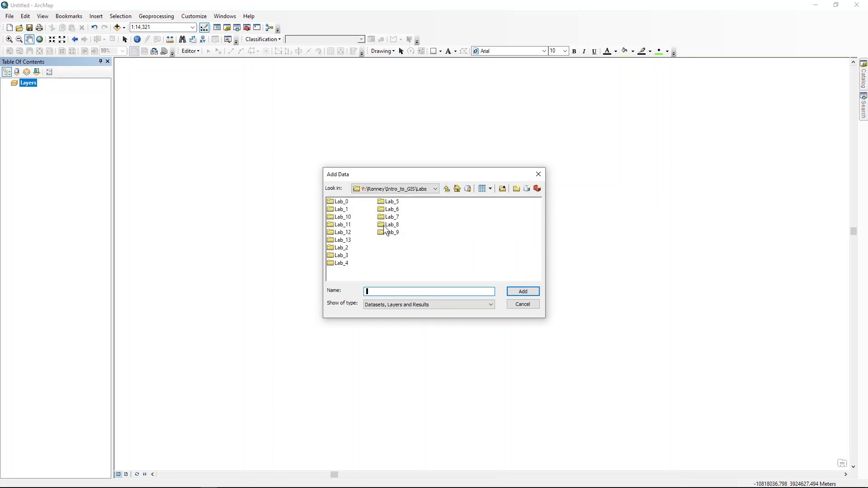
pyautogui.doubleClick(346, 217)
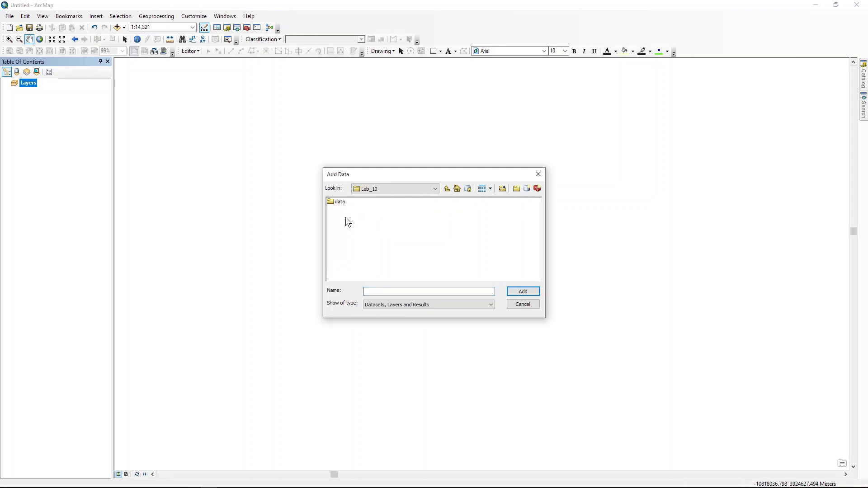
pyautogui.doubleClick(337, 202)
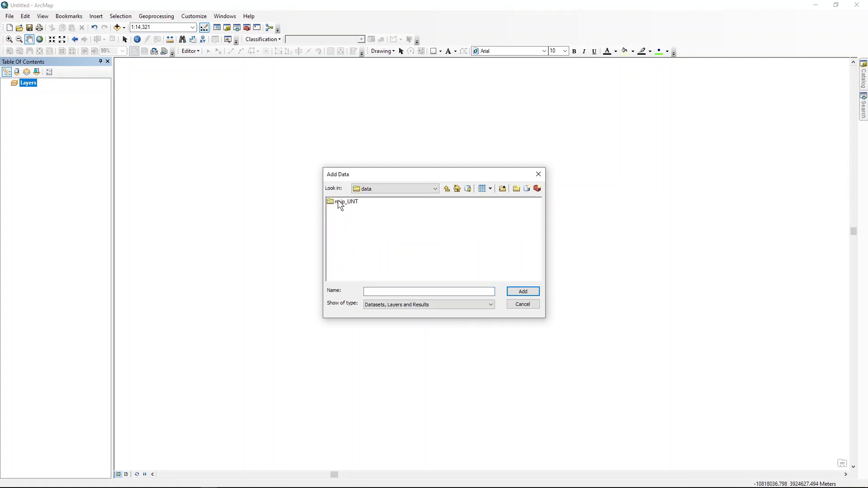
pyautogui.click(338, 200)
pyautogui.doubleClick(338, 201)
pyautogui.click(518, 292)
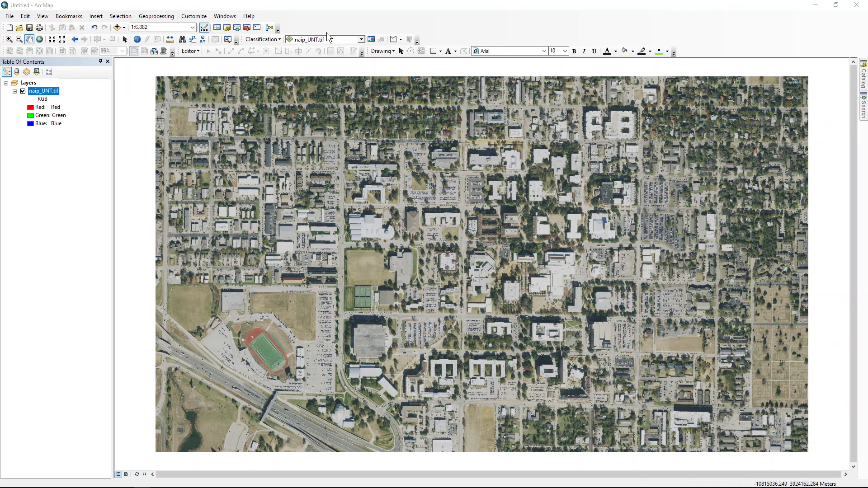
# - Open the Catalog and browse the Intro_to_GIS\Labs folder connection to the data folder inside Lab_10
pyautogui.click(227, 29)
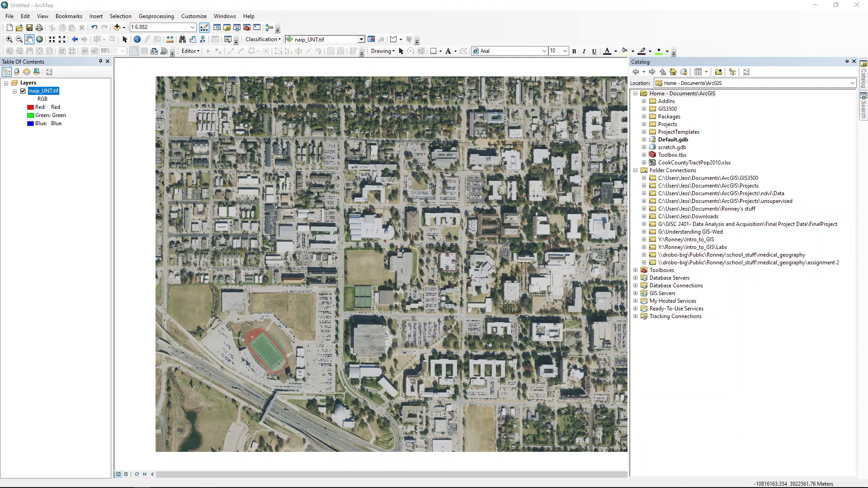
pyautogui.moveTo(866, 75)
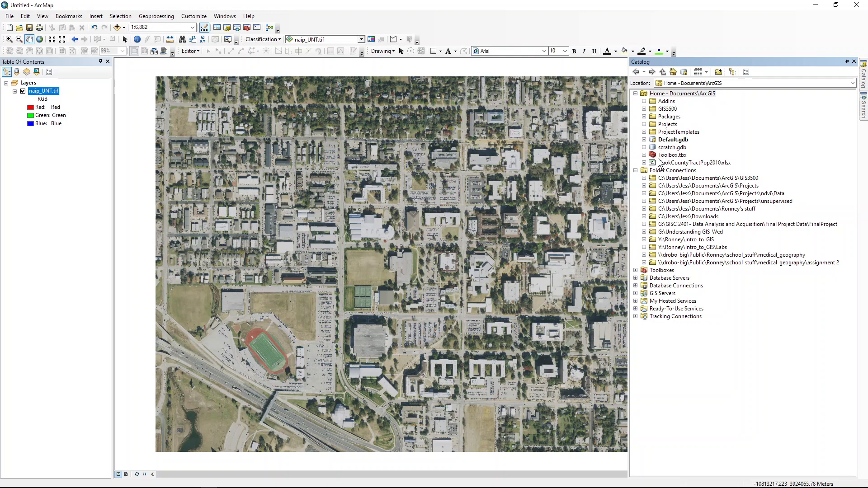
pyautogui.click(695, 249)
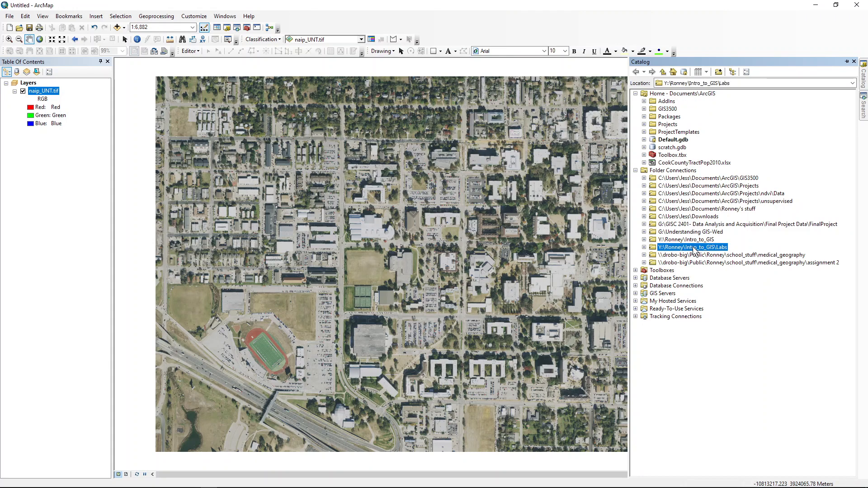
pyautogui.click(644, 248)
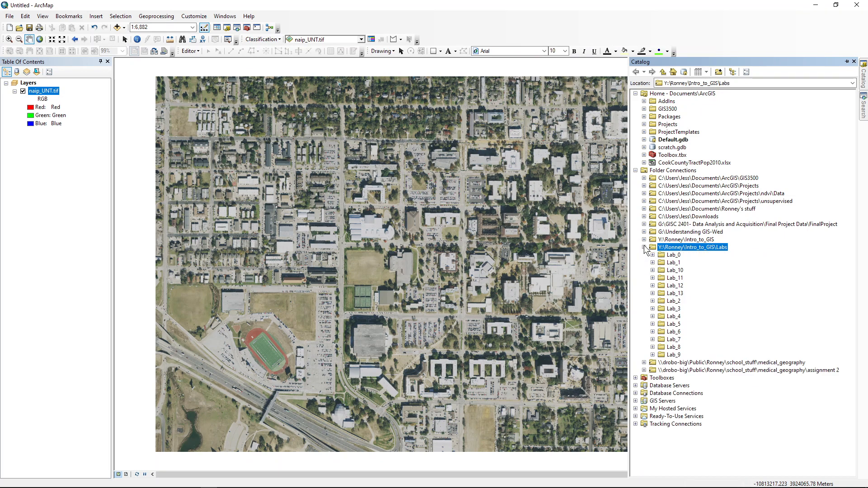
pyautogui.click(653, 270)
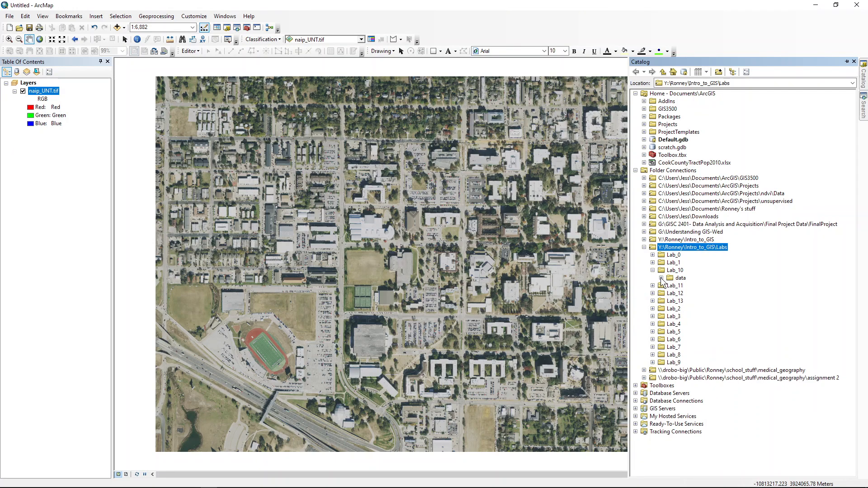
pyautogui.click(662, 278)
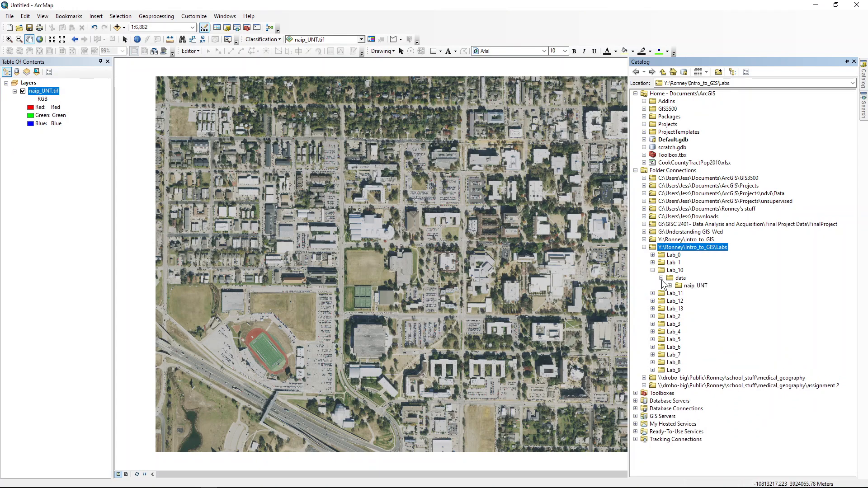
pyautogui.click(677, 279)
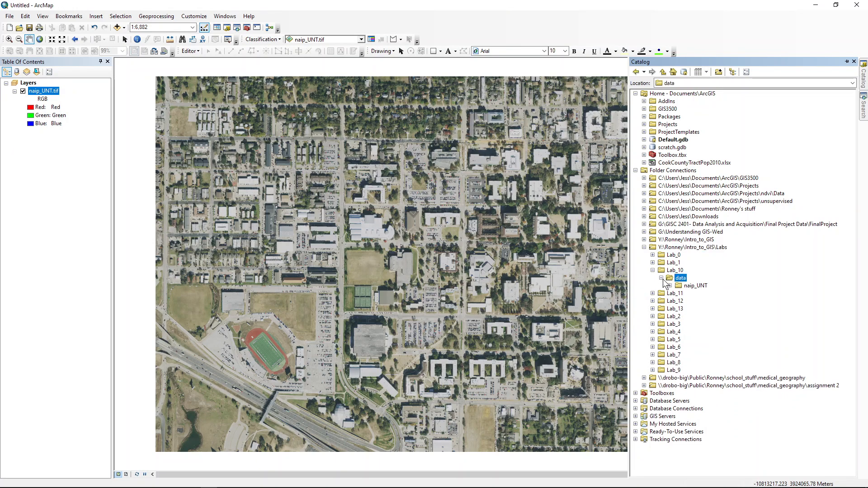
pyautogui.click(661, 279)
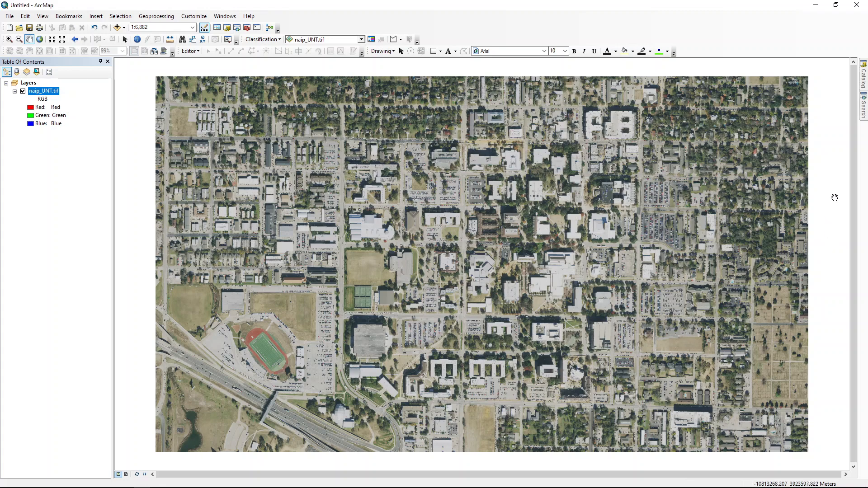
# - Create a new folder named results inside Lab_10's data folder
pyautogui.click(864, 74)
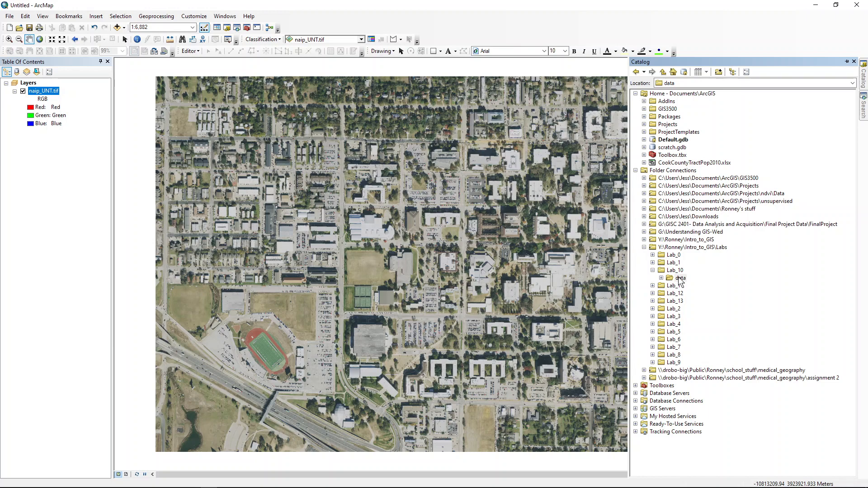
pyautogui.rightClick(679, 279)
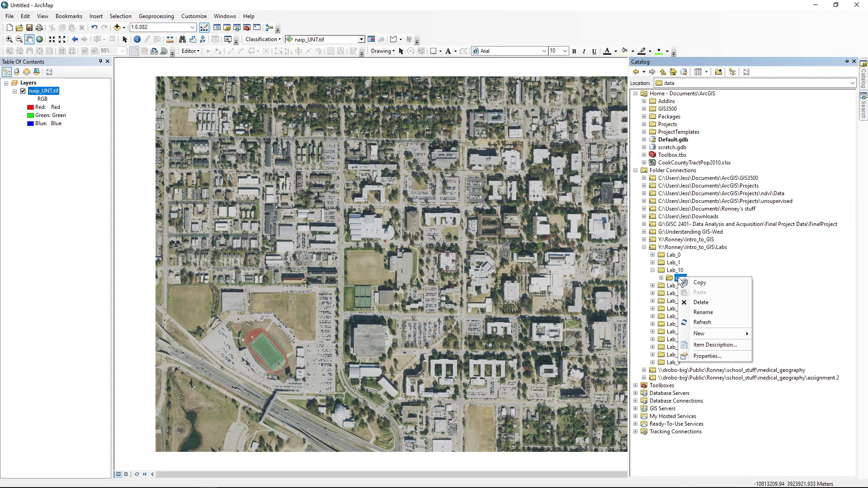
pyautogui.moveTo(707, 330)
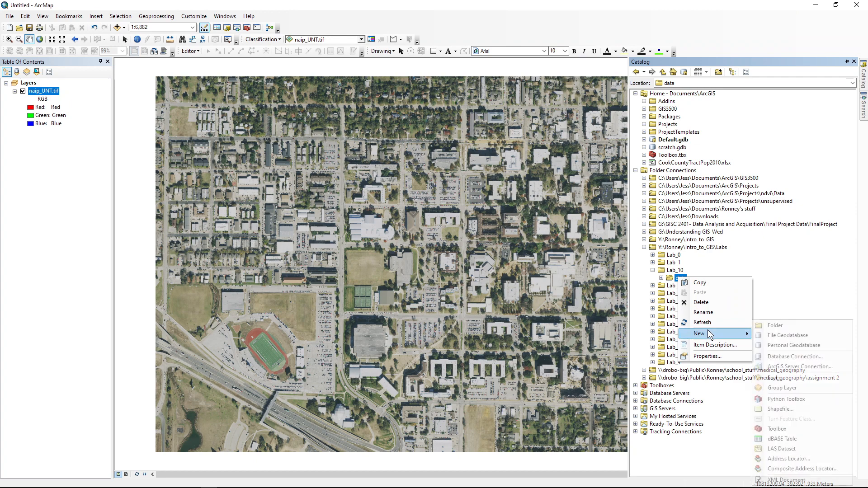
pyautogui.click(762, 323)
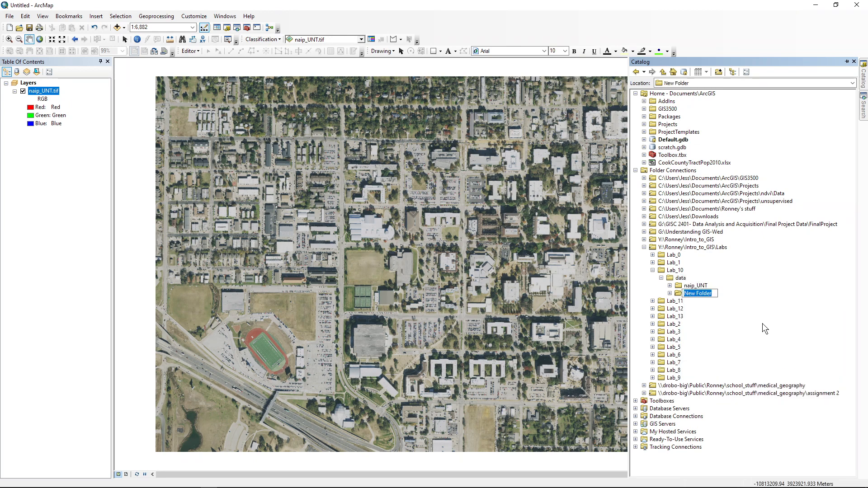
pyautogui.write('results')
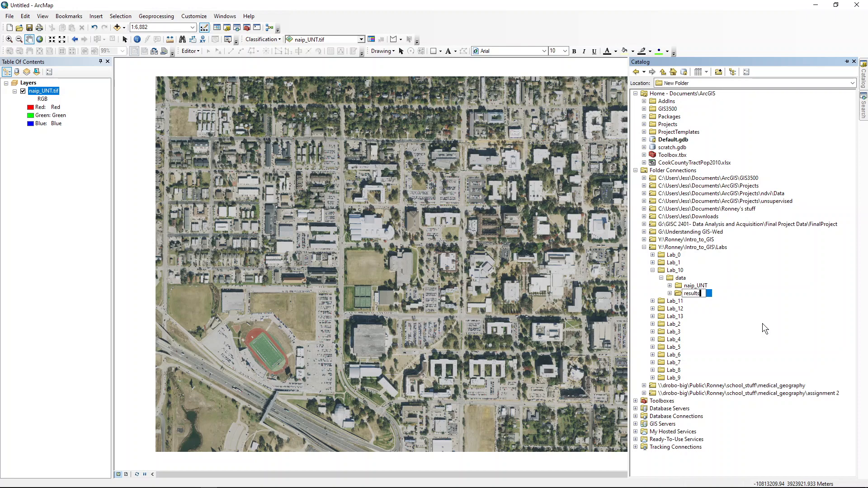
pyautogui.press('Return')
# - Start a new shapefile in the results folder, named Trees, with the Point feature type
pyautogui.rightClick(691, 297)
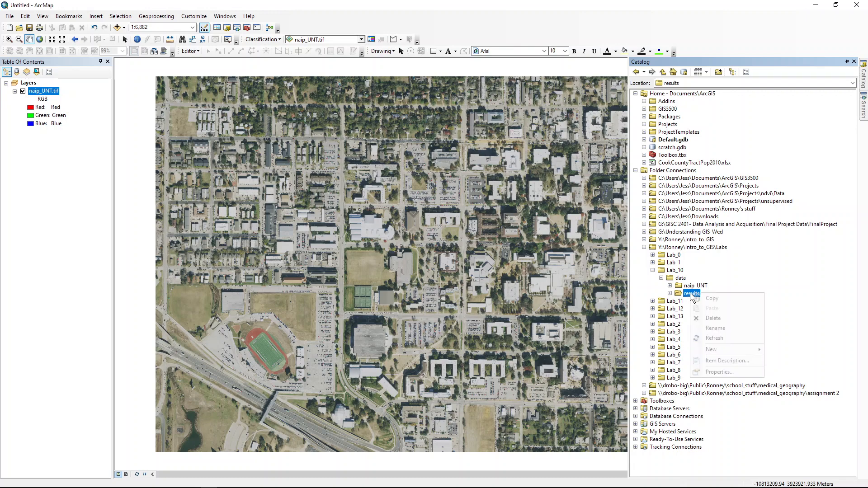
pyautogui.moveTo(713, 350)
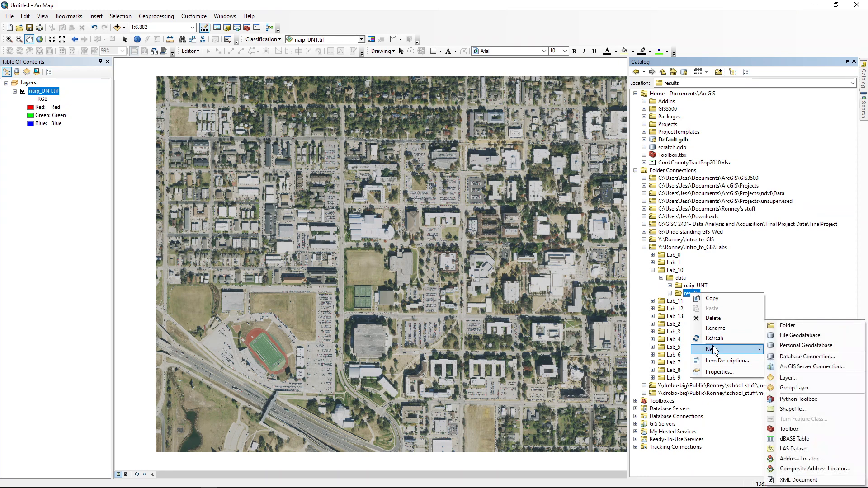
pyautogui.click(784, 410)
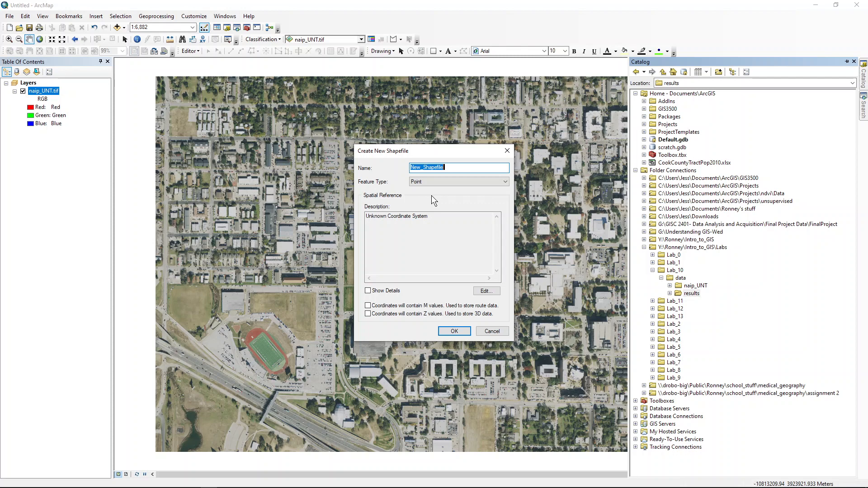
pyautogui.write('Trees')
pyautogui.click(452, 181)
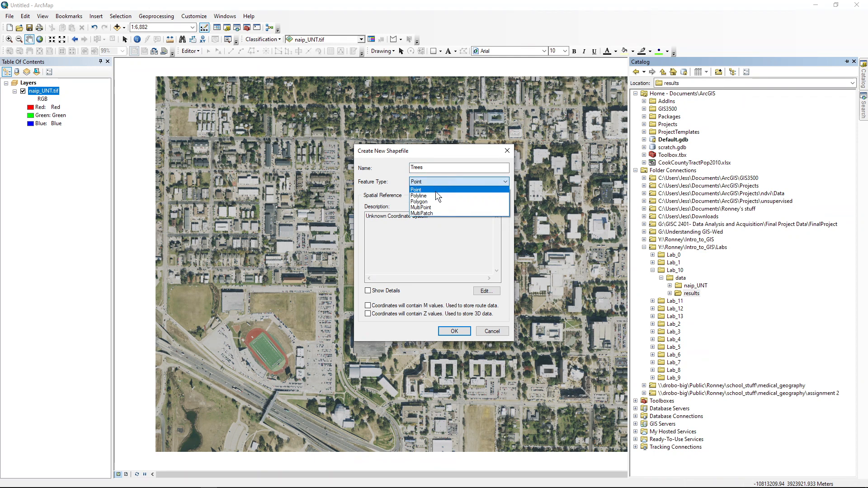
pyautogui.click(432, 181)
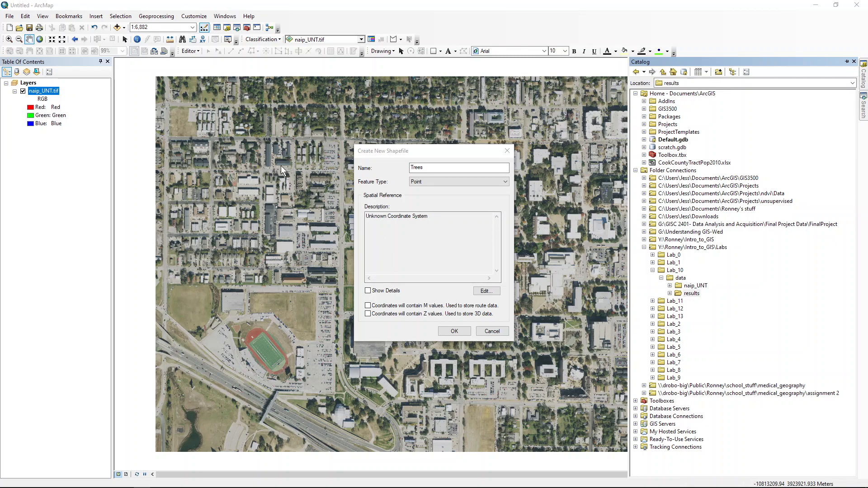
# - Assign the World geographic coordinate system WGS 1984 to the Trees shapefile and create it
pyautogui.click(487, 290)
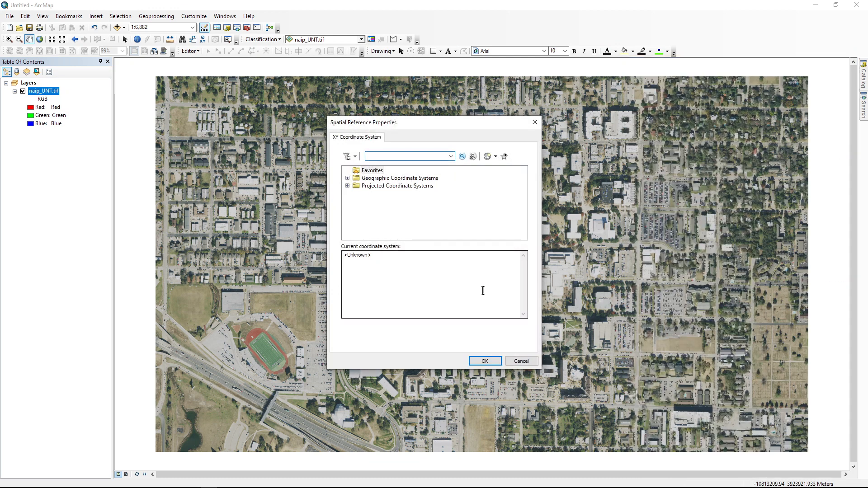
pyautogui.click(348, 178)
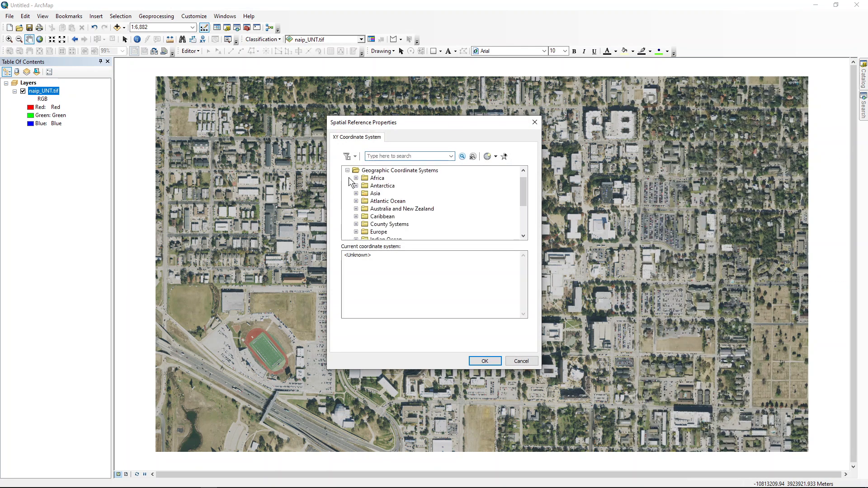
pyautogui.scroll(-3, 406, 197)
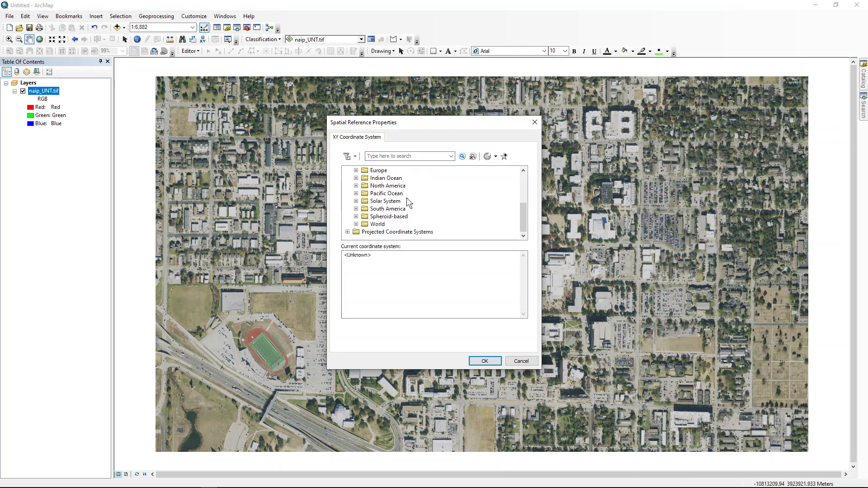
pyautogui.click(356, 224)
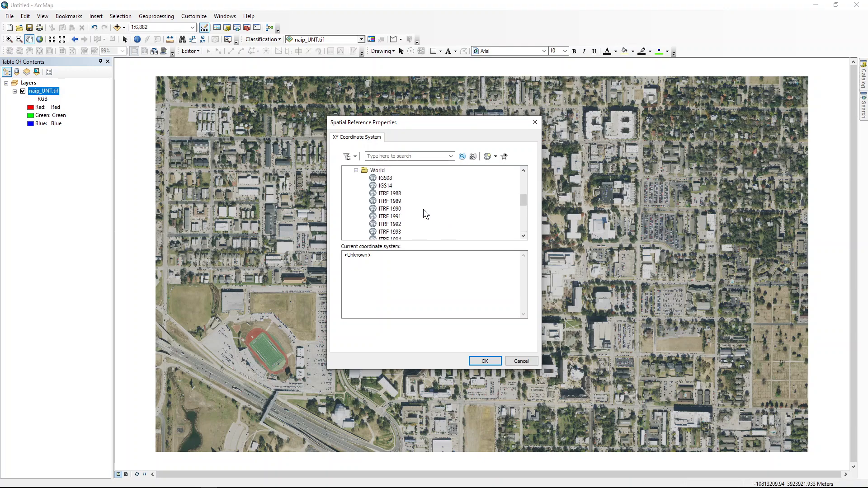
pyautogui.scroll(-1, 449, 192)
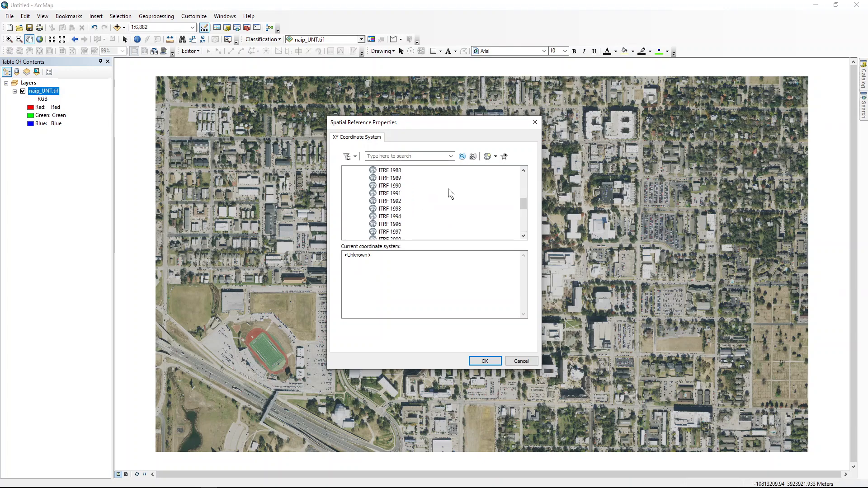
pyautogui.scroll(-5, 449, 189)
pyautogui.click(390, 201)
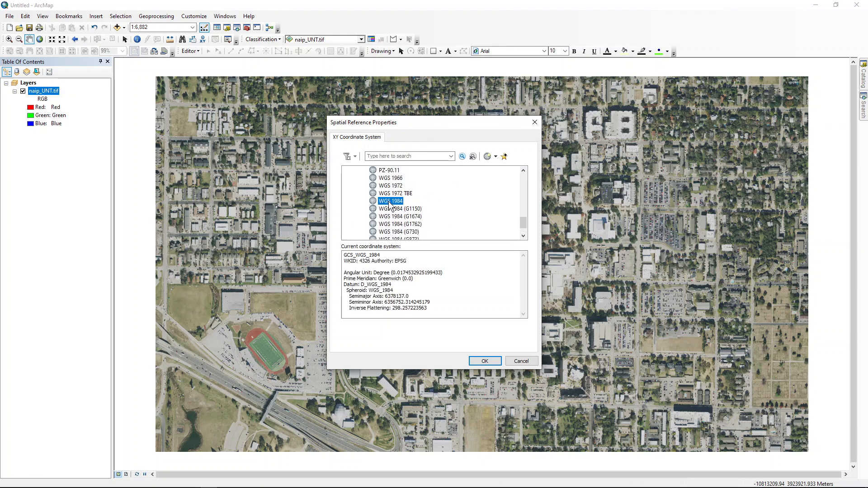
pyautogui.click(488, 363)
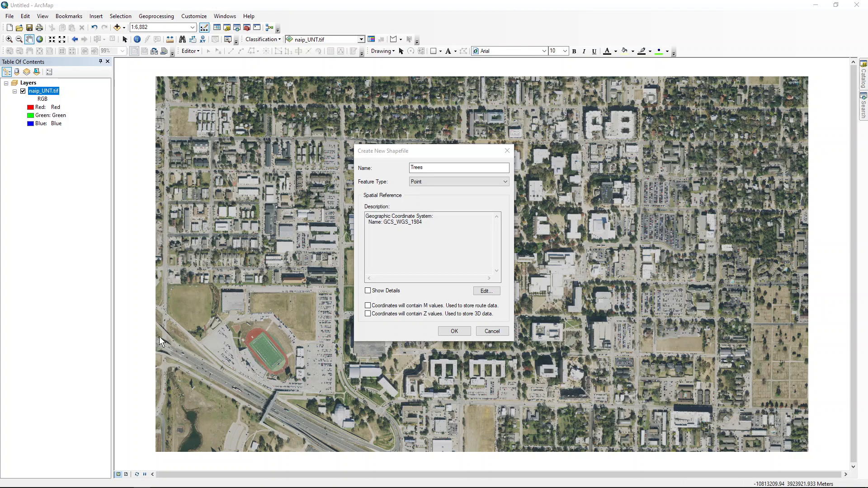
pyautogui.click(449, 330)
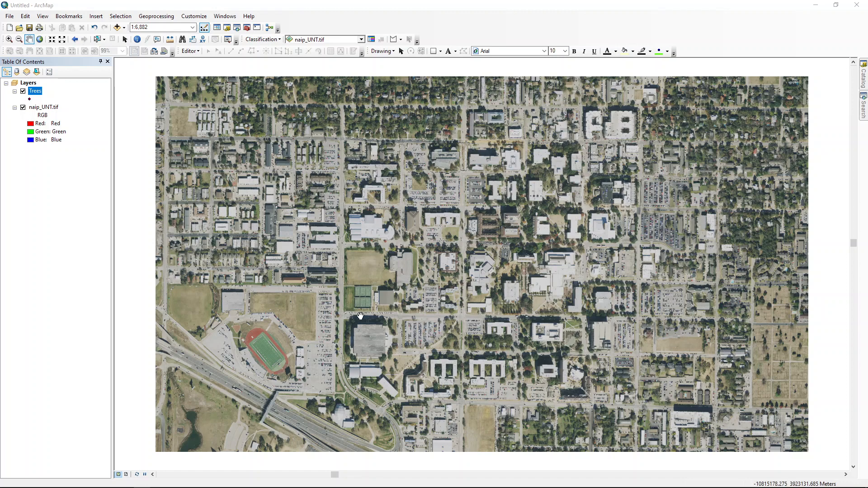
# - Start another new shapefile in the results folder, named Roads, with the Polyline feature type
pyautogui.click(864, 80)
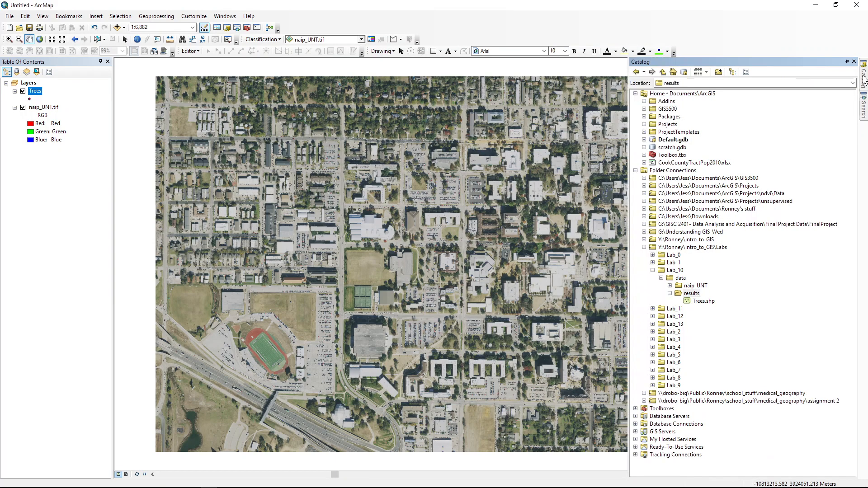
pyautogui.rightClick(698, 295)
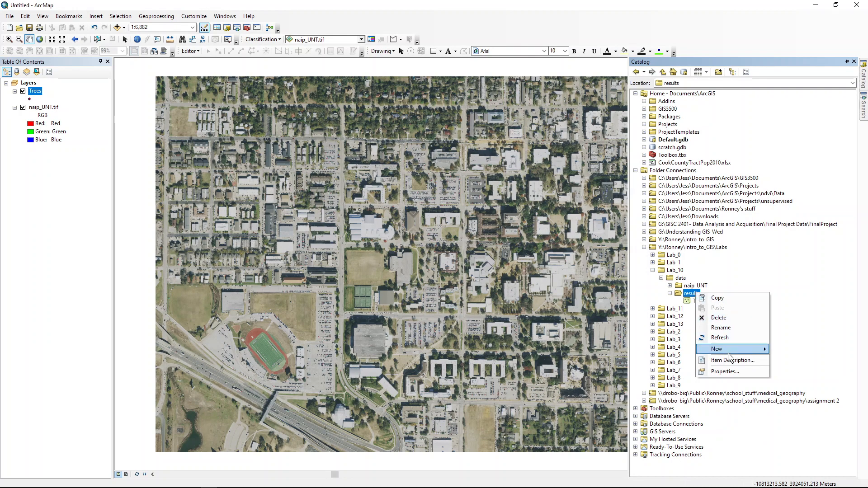
pyautogui.moveTo(728, 351)
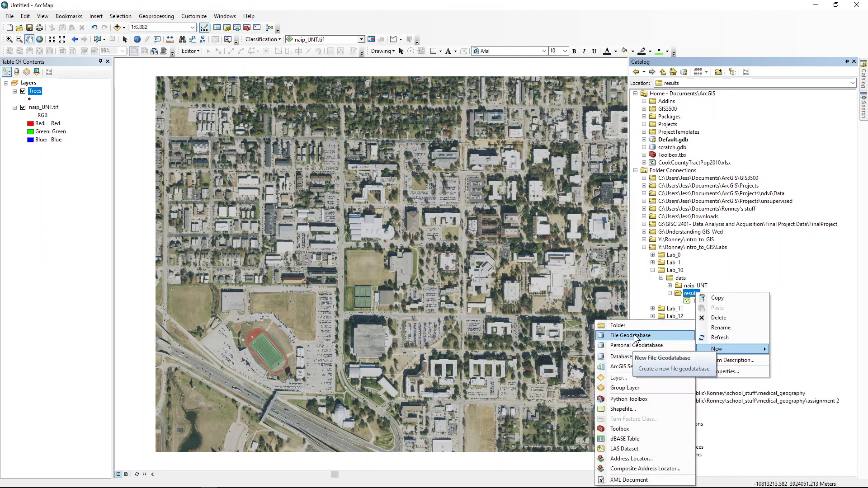
pyautogui.click(628, 409)
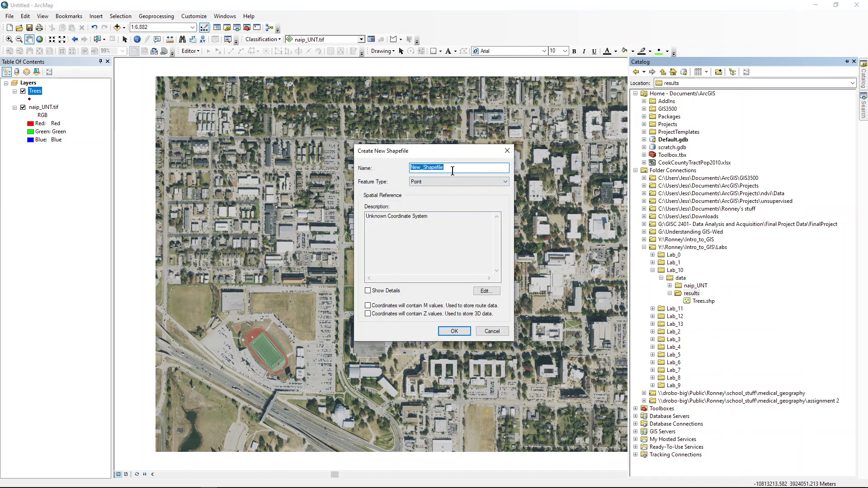
pyautogui.write('Roads')
pyautogui.click(445, 182)
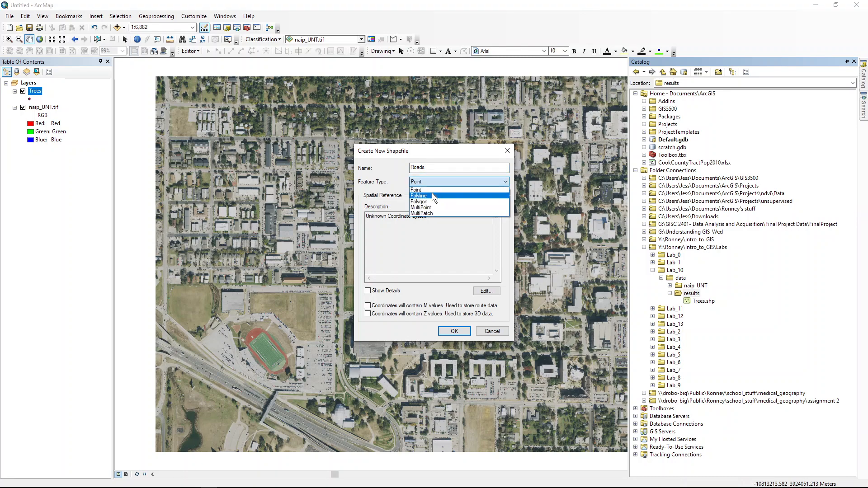
pyautogui.click(432, 194)
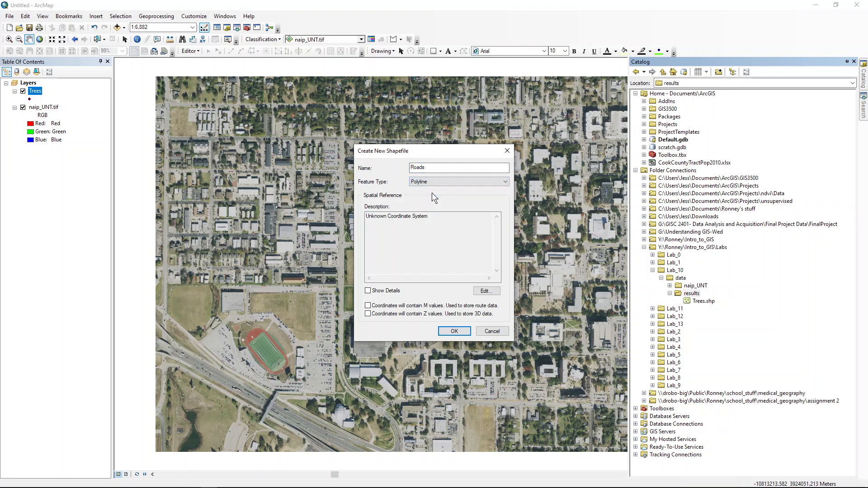
# - Assign the World geographic coordinate system WGS 1984 to the Roads shapefile and create it
pyautogui.click(486, 290)
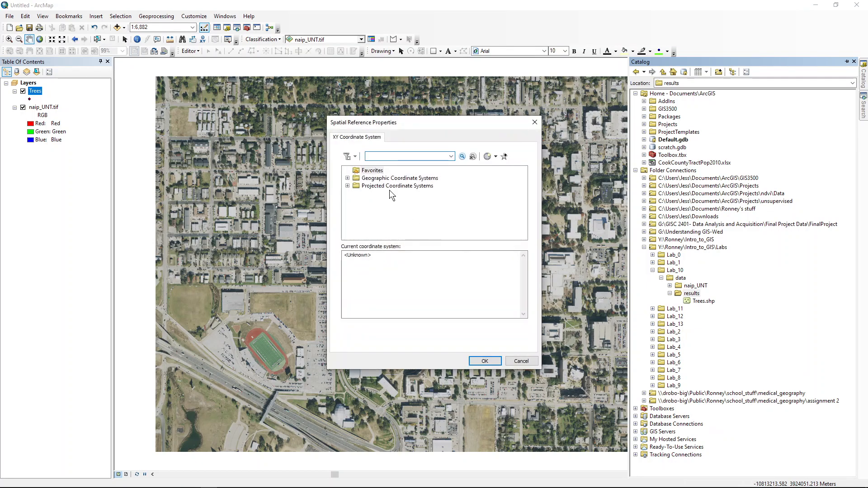
pyautogui.click(348, 178)
pyautogui.scroll(-3, 356, 229)
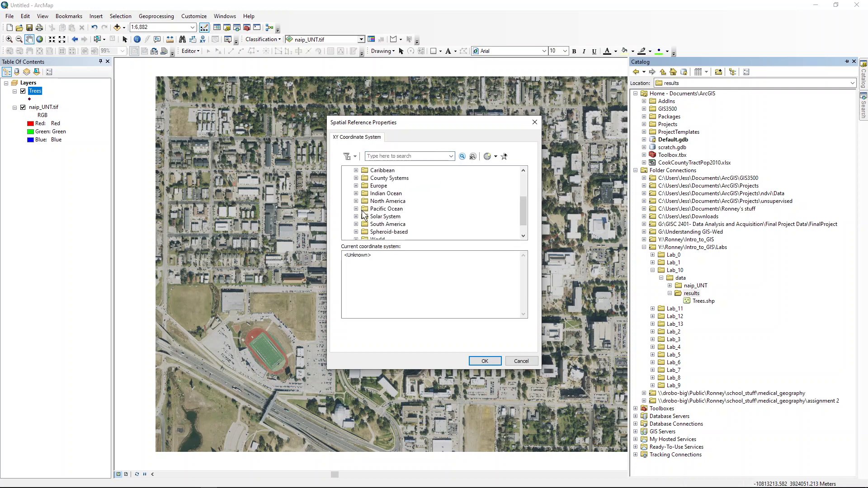
pyautogui.click(357, 224)
pyautogui.scroll(-8, 357, 222)
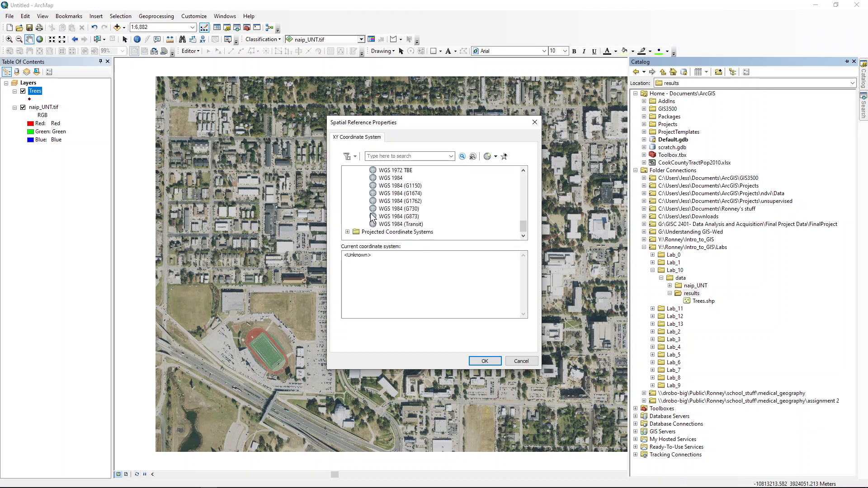
pyautogui.click(392, 178)
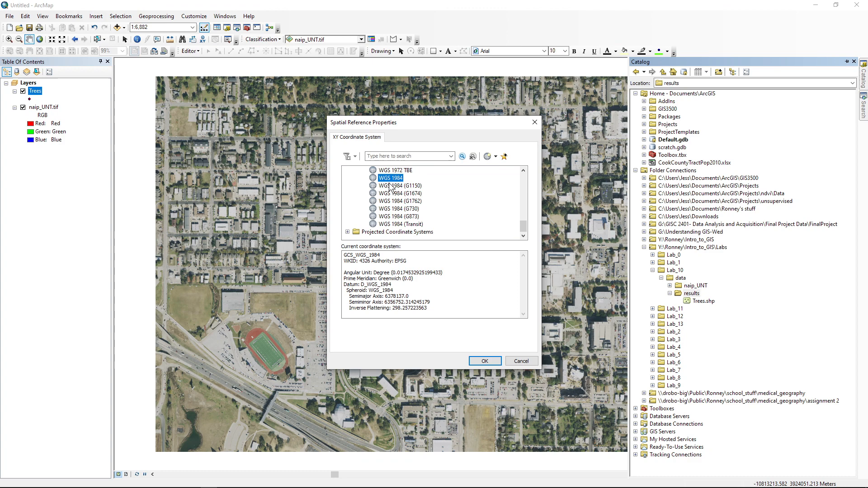
pyautogui.click(486, 360)
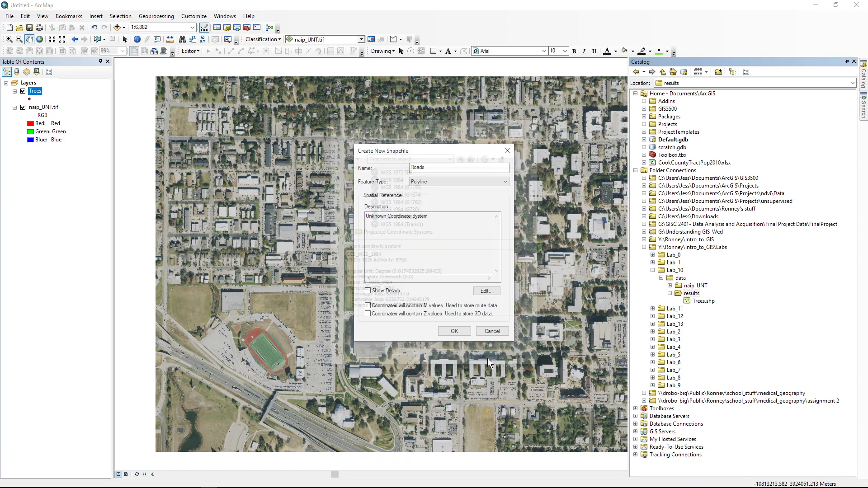
pyautogui.click(454, 332)
pyautogui.click(36, 108)
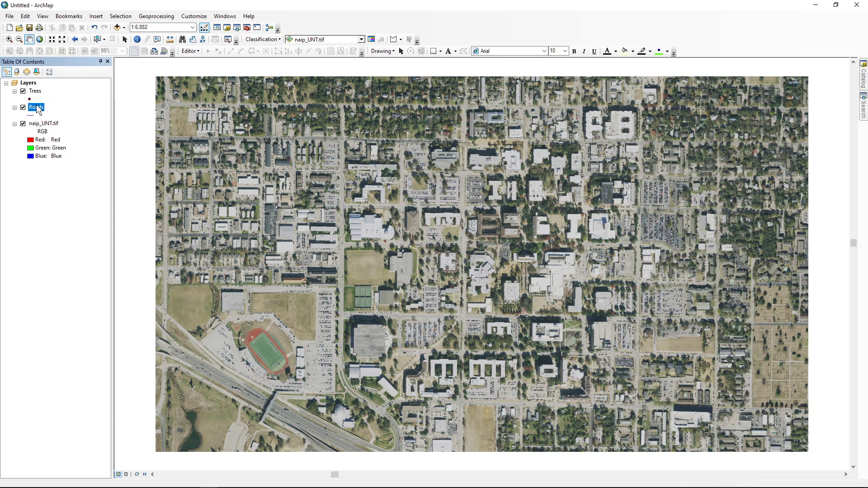
# - Start a third new shapefile in Lab_10's results folder, named Buildings, with the Polygon feature type
pyautogui.click(865, 80)
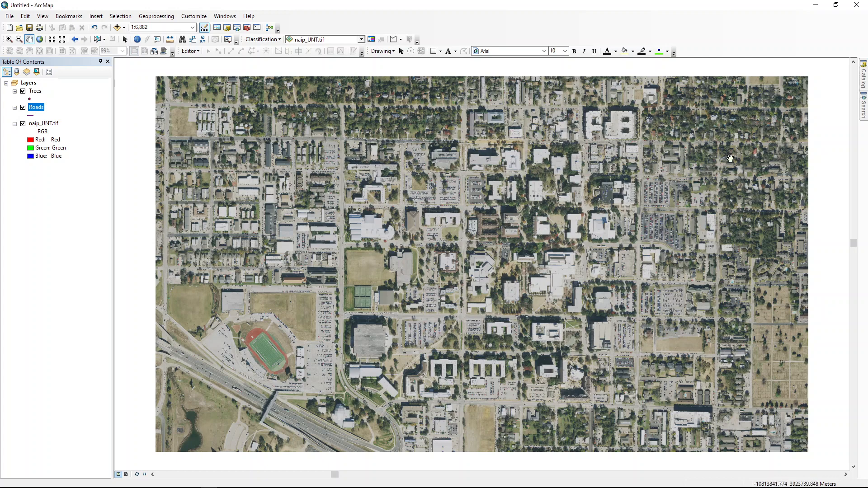
pyautogui.click(864, 68)
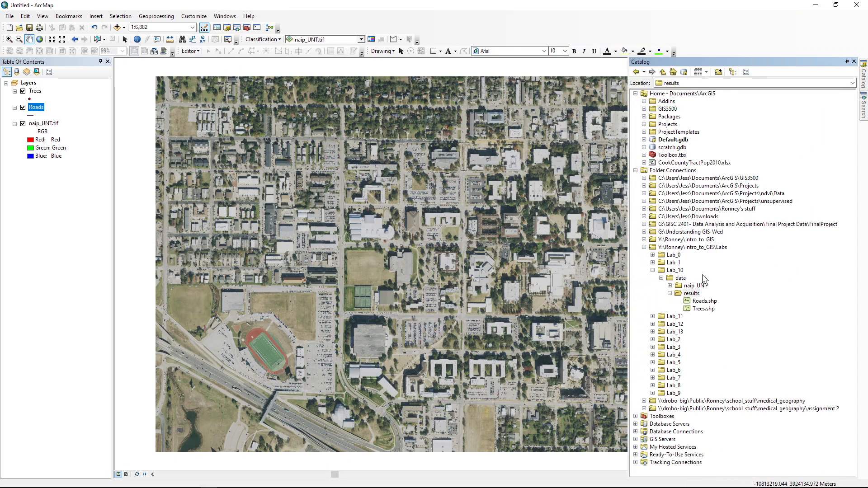
pyautogui.rightClick(694, 295)
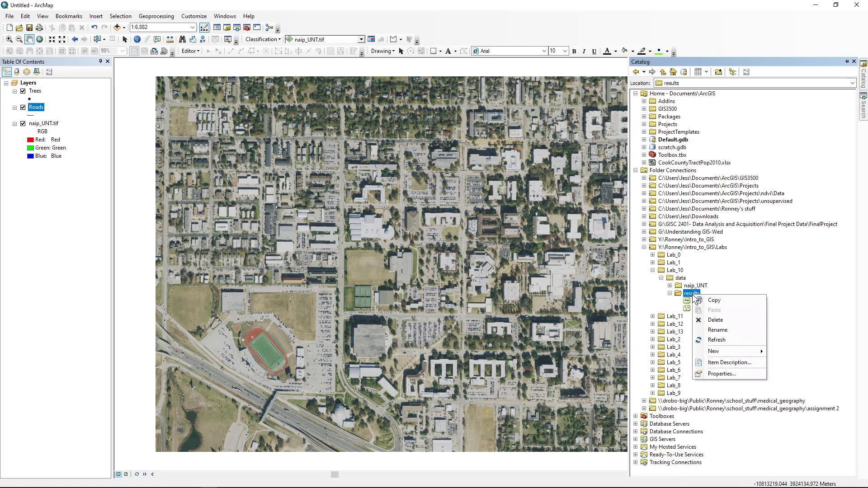
pyautogui.moveTo(713, 351)
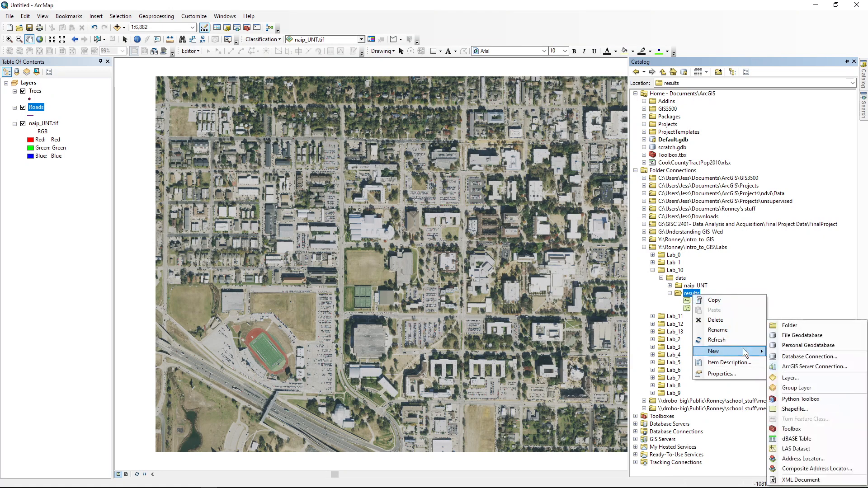
pyautogui.click(790, 409)
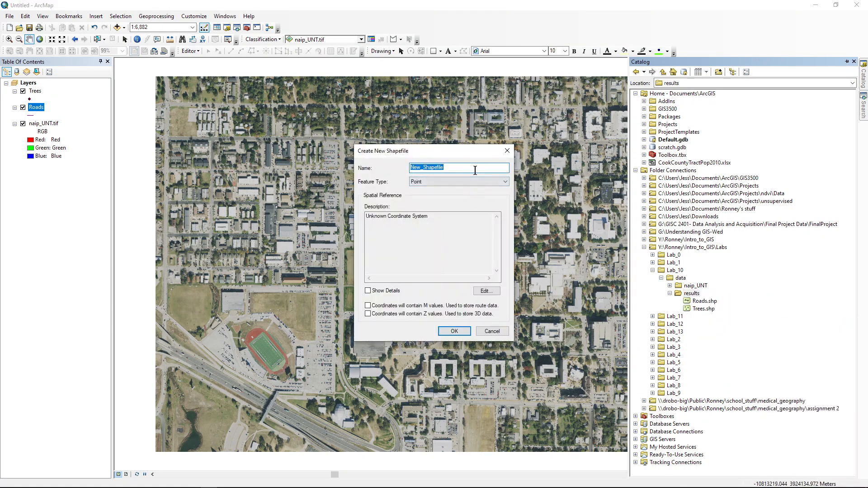
pyautogui.write('Buildings')
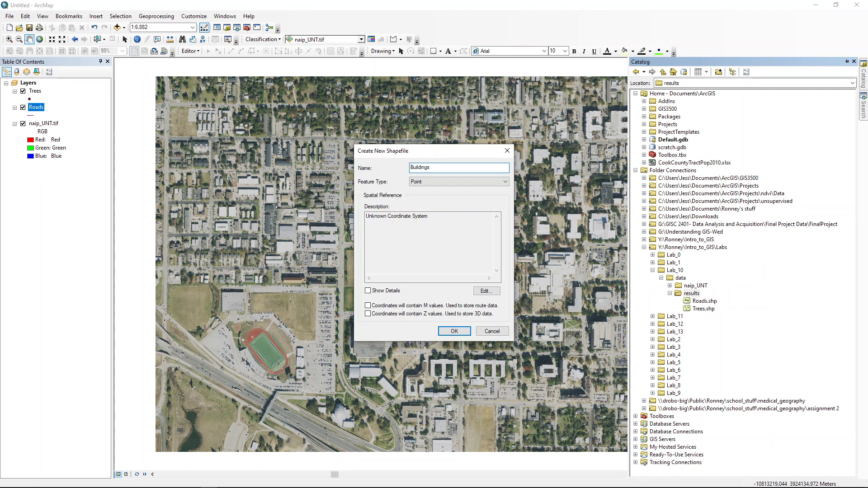
pyautogui.click(482, 179)
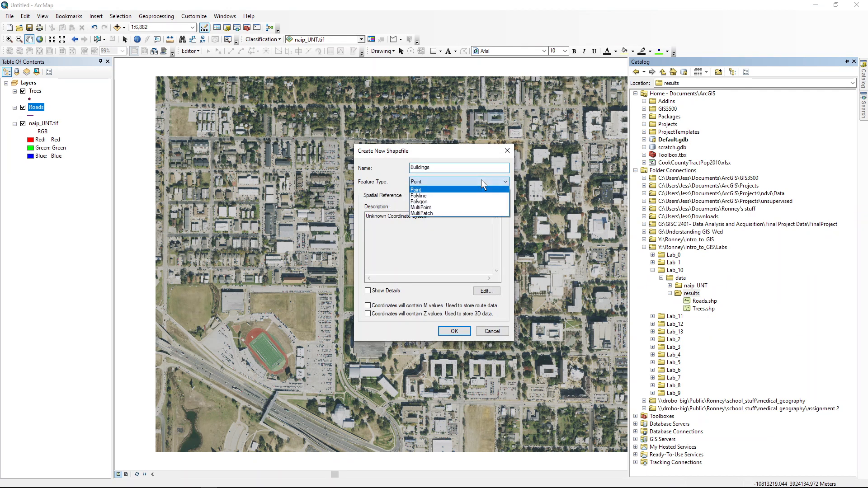
pyautogui.click(428, 202)
# - Assign the World geographic coordinate system WGS 1984 to the Buildings shapefile and create it
pyautogui.click(487, 290)
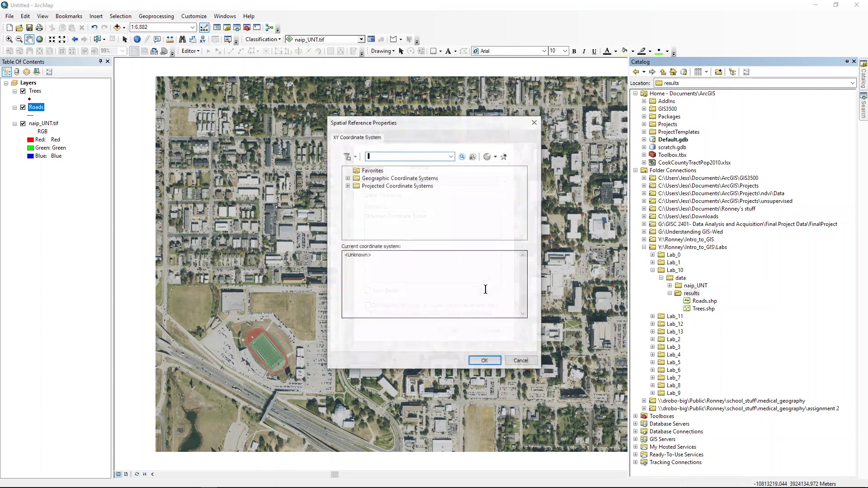
pyautogui.click(348, 178)
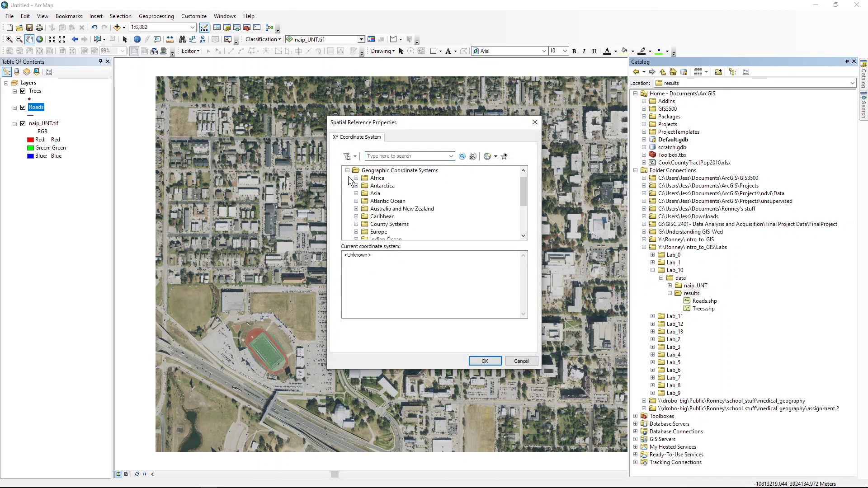
pyautogui.scroll(-3, 351, 190)
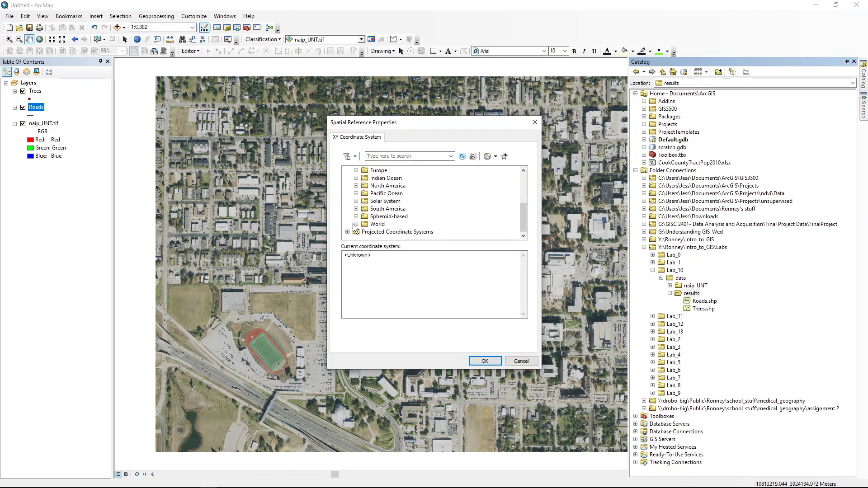
pyautogui.click(357, 224)
pyautogui.scroll(-10, 364, 217)
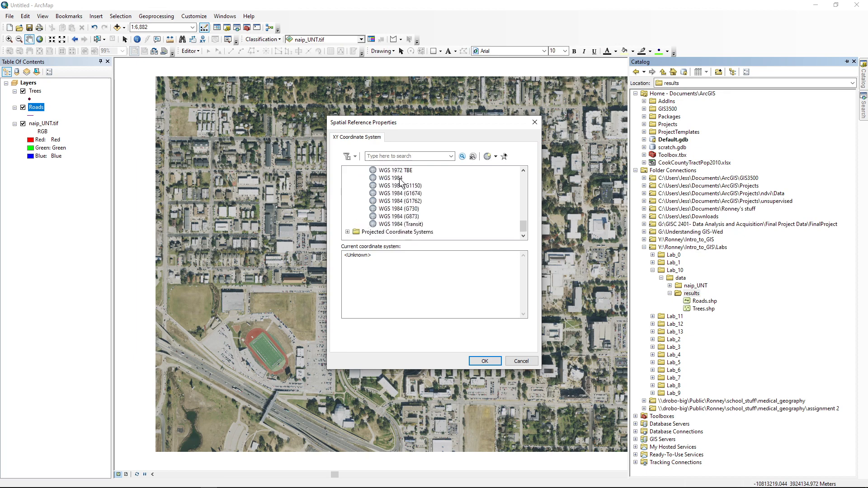
pyautogui.click(398, 179)
pyautogui.click(479, 361)
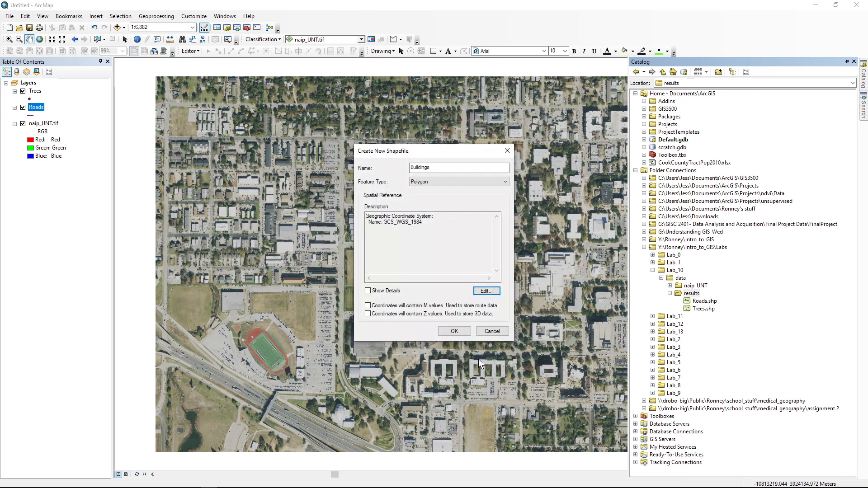
pyautogui.click(454, 332)
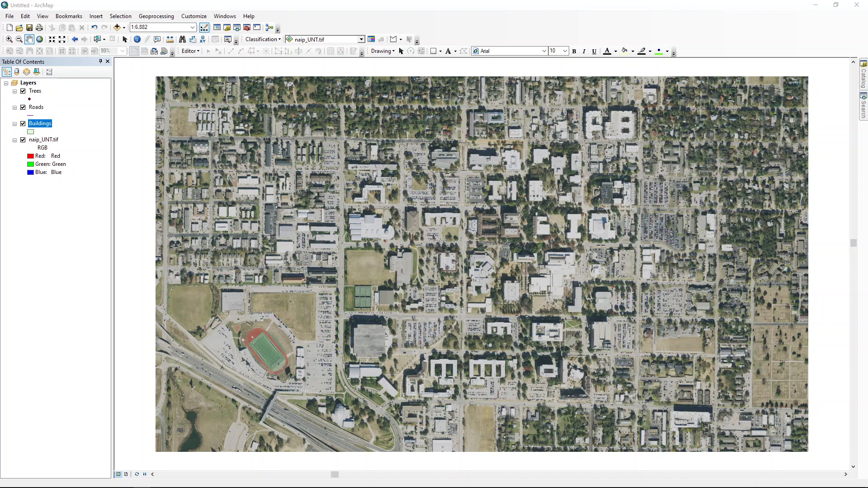
# - Save the map document as Lab10 in the Lab_10 folder
pyautogui.click(13, 17)
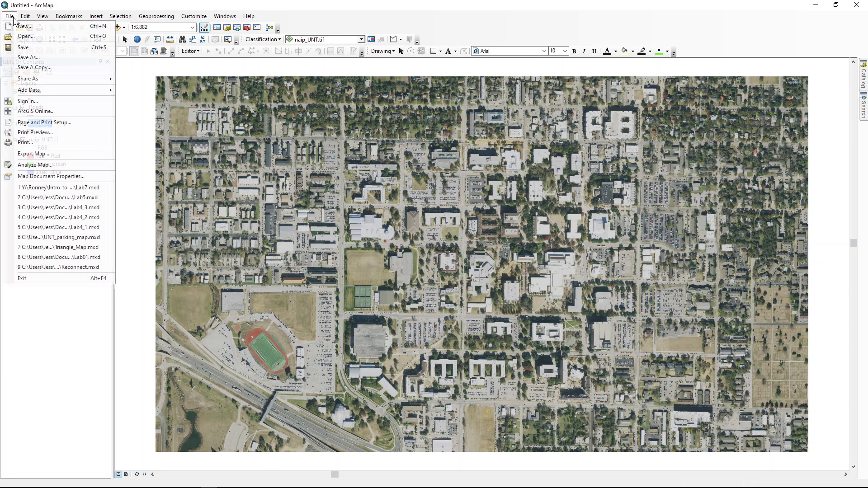
pyautogui.click(10, 32)
pyautogui.click(12, 14)
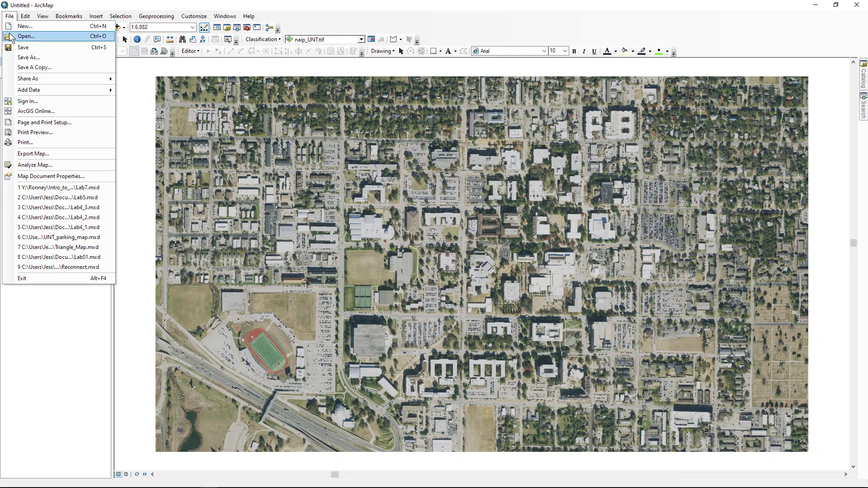
pyautogui.click(18, 58)
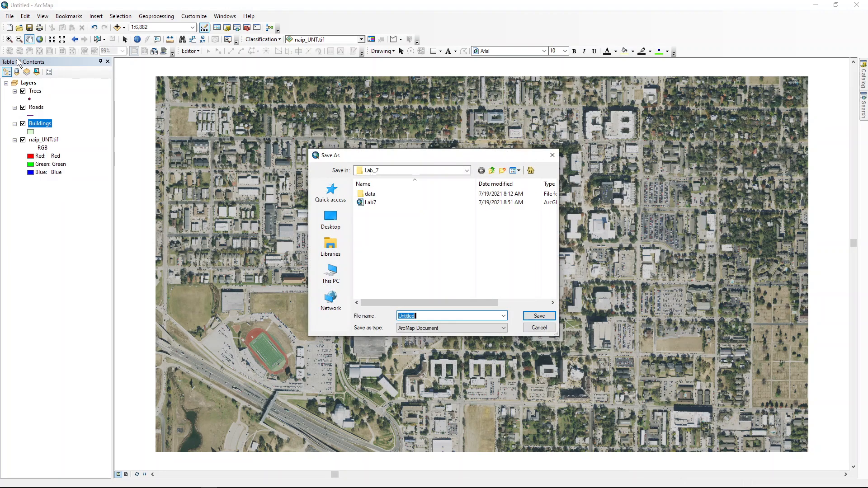
pyautogui.click(494, 172)
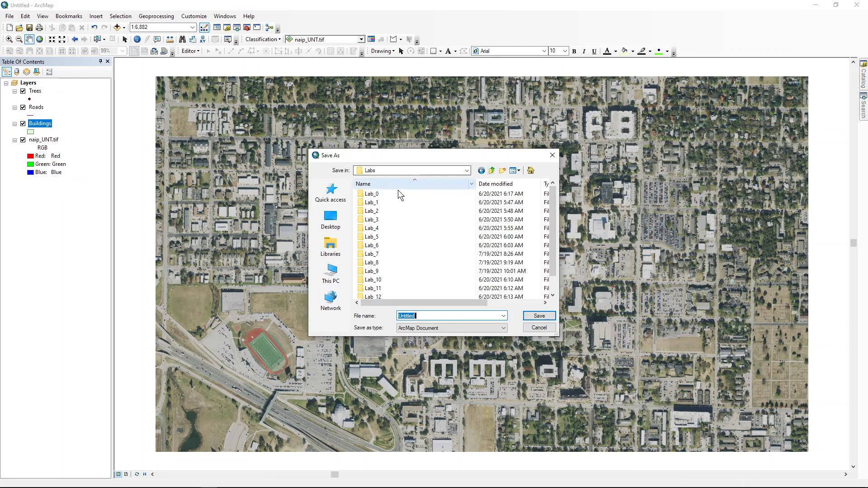
pyautogui.doubleClick(376, 282)
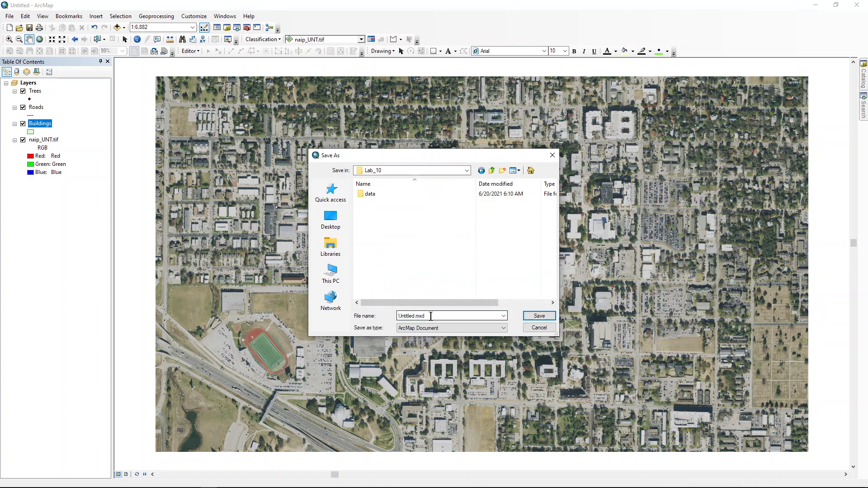
pyautogui.moveTo(401, 316); pyautogui.dragTo(445, 309)
pyautogui.write('La')
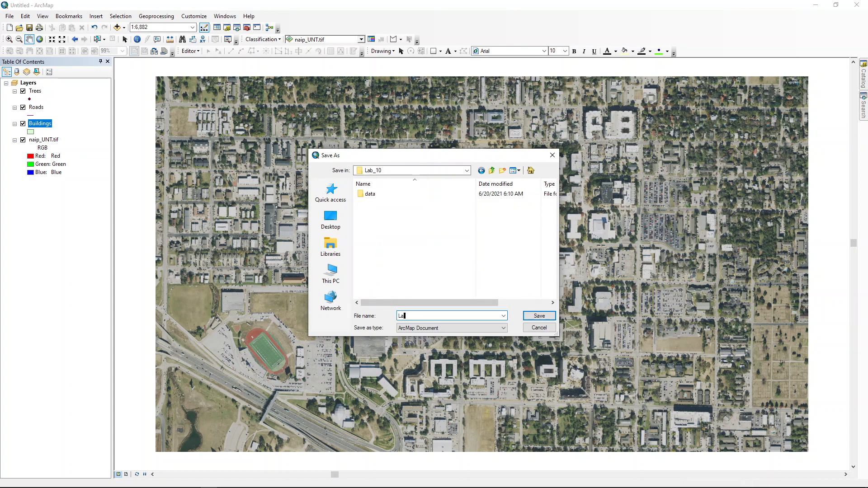
pyautogui.write('b10')
pyautogui.write('.ms')
pyautogui.write('d')
pyautogui.press('Return')
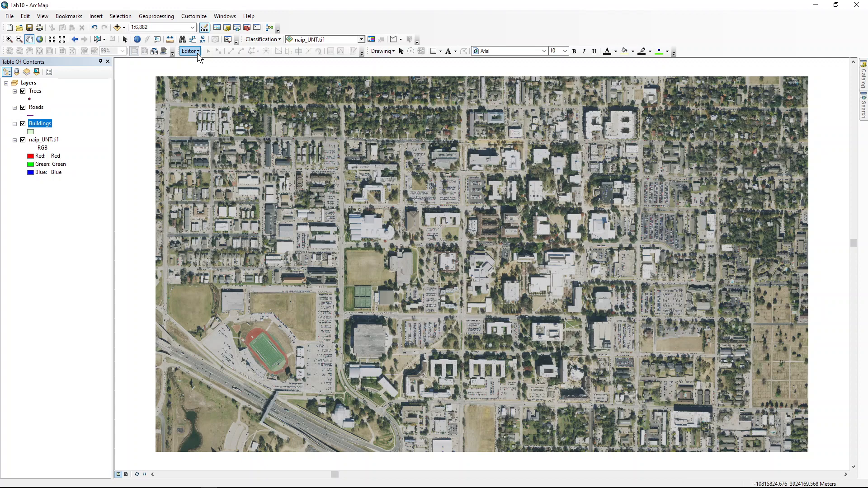
# - Hide the Editor toolbar and show it again
pyautogui.click(202, 17)
pyautogui.moveTo(212, 26)
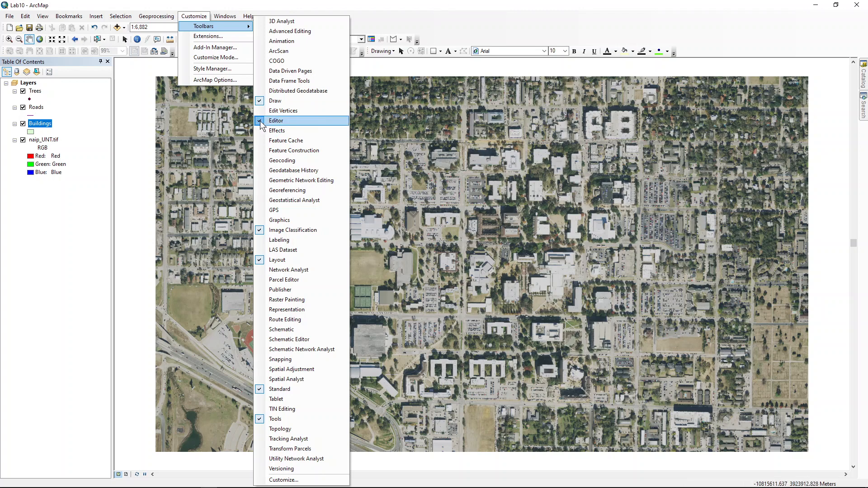
pyautogui.click(260, 121)
pyautogui.click(198, 17)
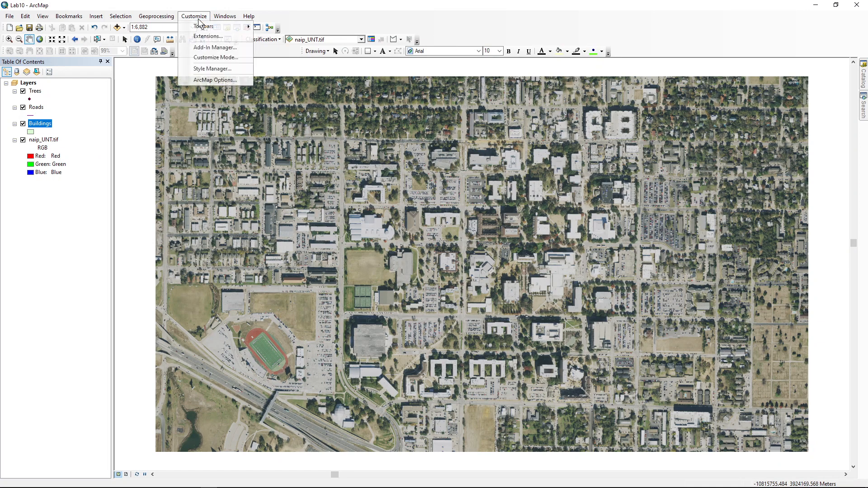
pyautogui.moveTo(199, 26)
pyautogui.click(267, 121)
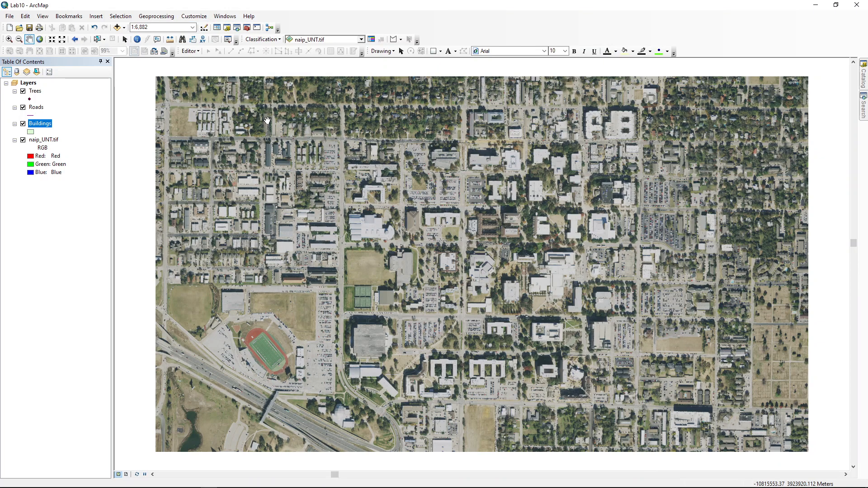
pyautogui.click(194, 16)
pyautogui.moveTo(225, 29)
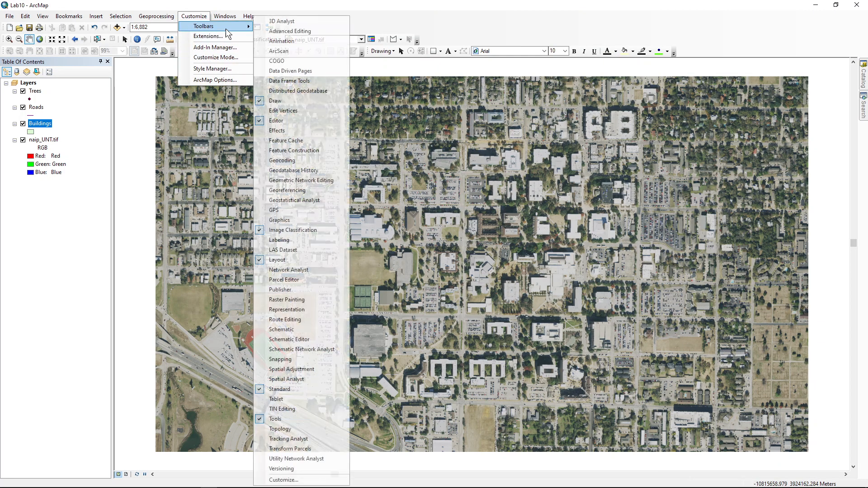
pyautogui.click(276, 121)
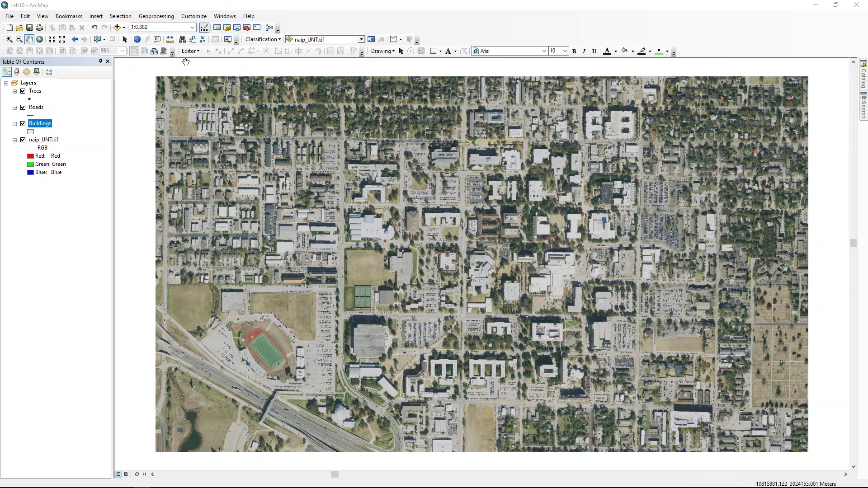
# - Start an edit session, continuing past the spatial reference warnings, and open the Create Features window
pyautogui.click(196, 51)
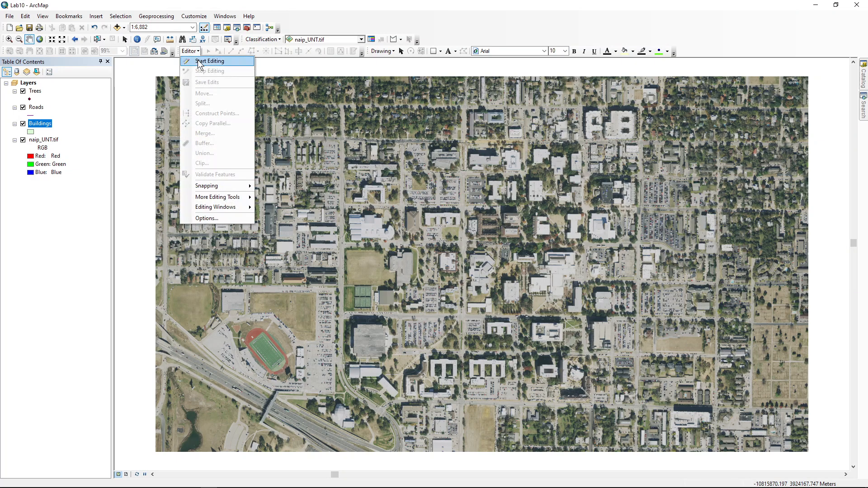
pyautogui.click(197, 61)
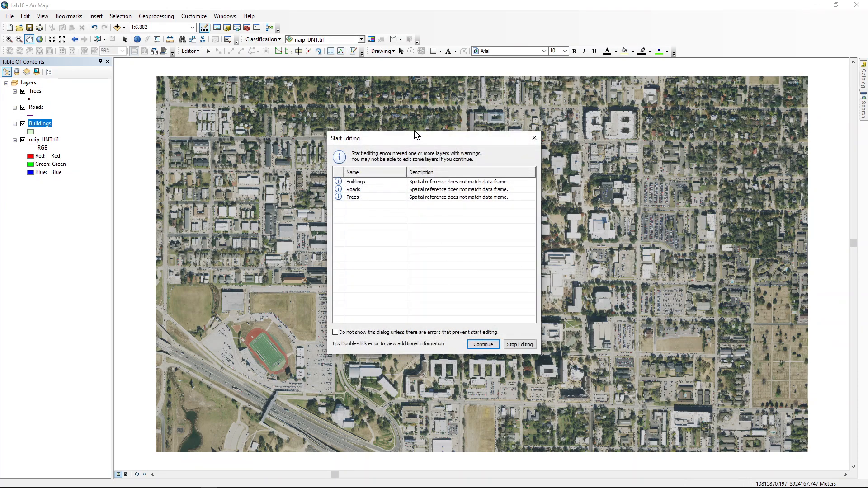
pyautogui.click(486, 344)
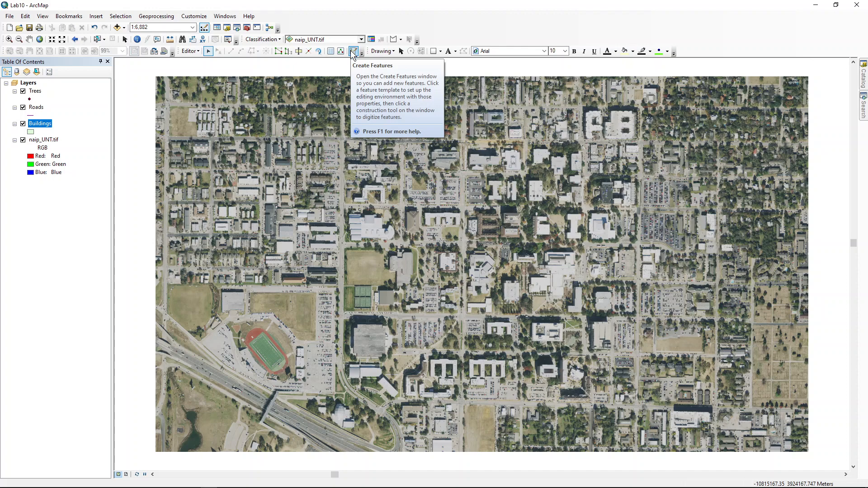
pyautogui.click(354, 51)
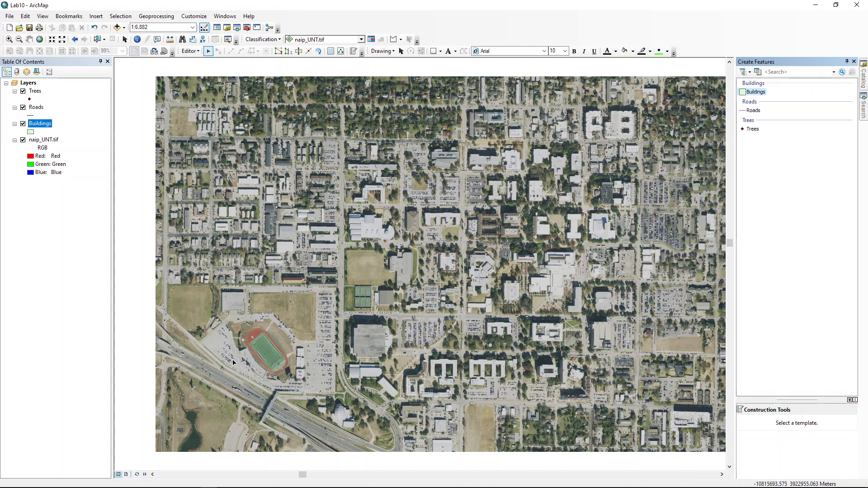
# - Review the construction tools available for the Trees, Roads and Buildings feature templates
pyautogui.click(756, 129)
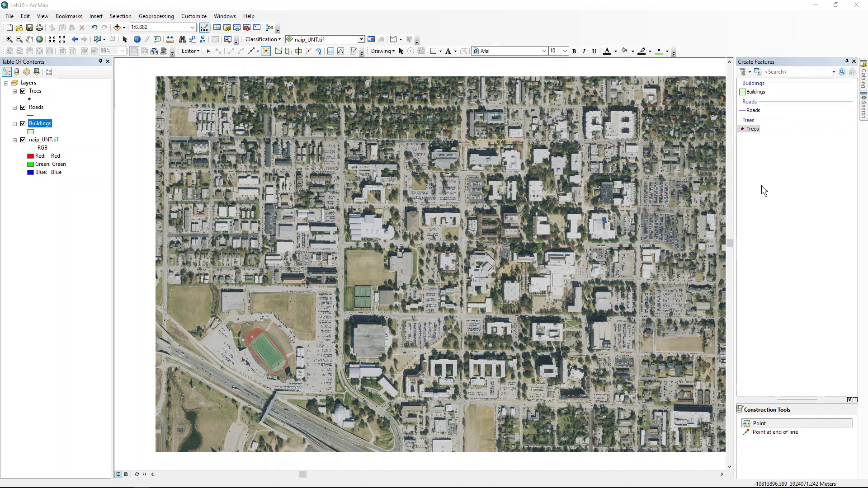
pyautogui.click(754, 110)
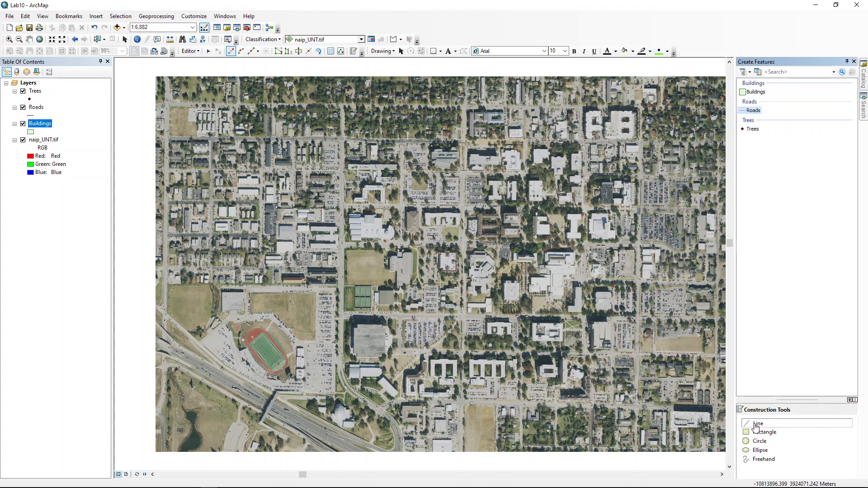
pyautogui.click(757, 426)
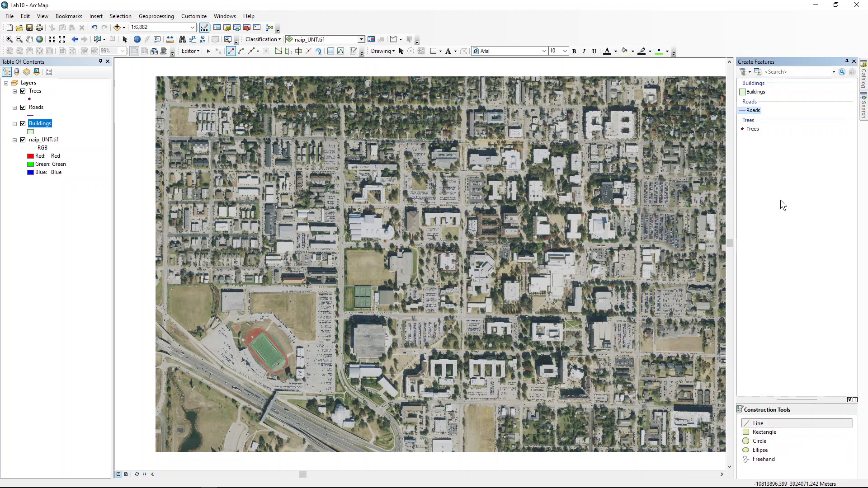
pyautogui.click(757, 92)
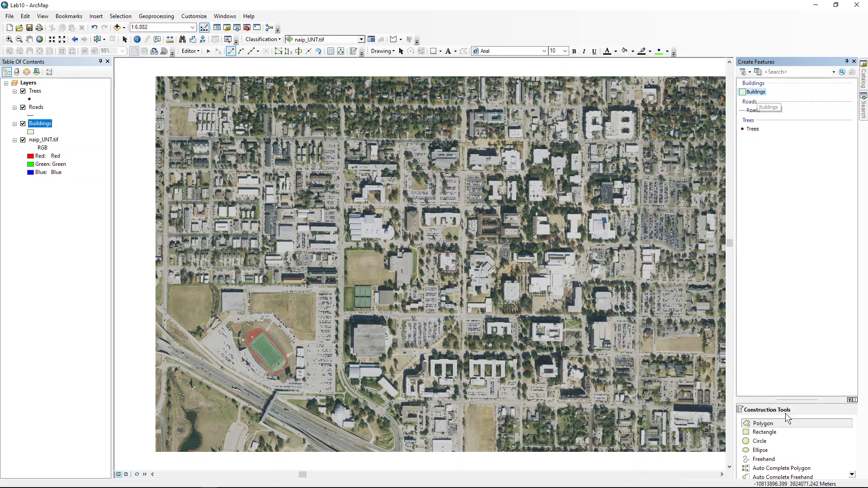
# - Digitize a Trees point on the tree at the southwest corner of the large building beside the parking lot north of the street
pyautogui.click(753, 129)
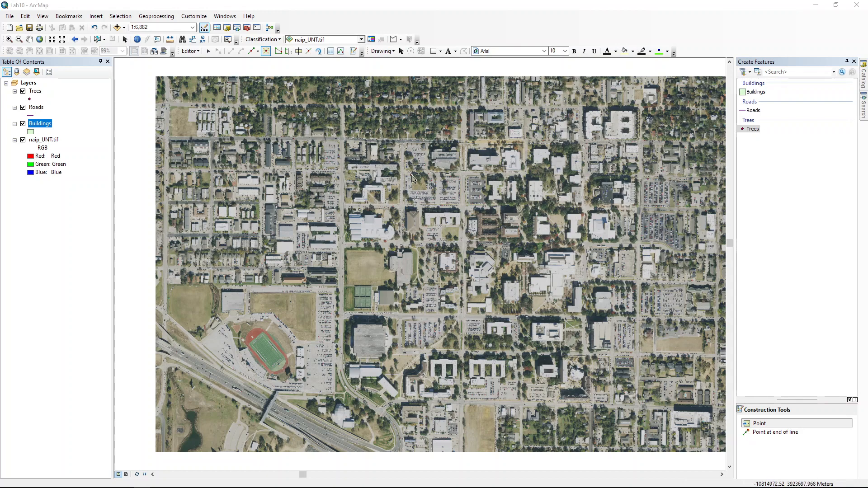
pyautogui.click(416, 73)
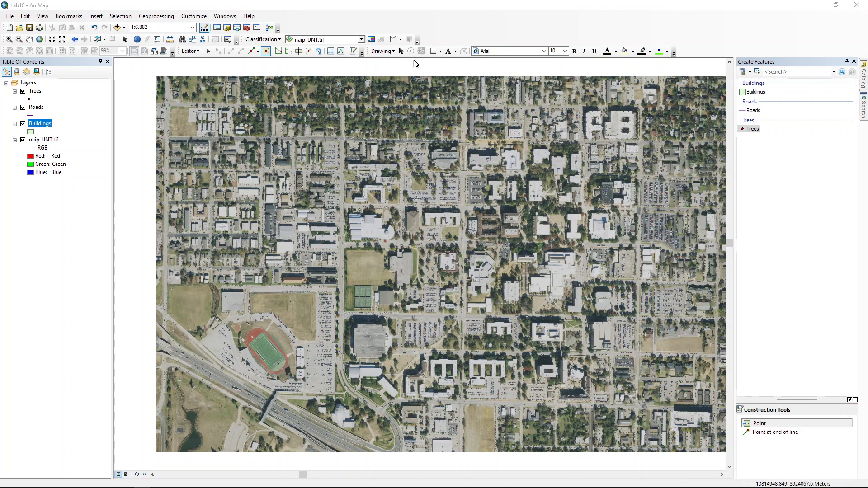
pyautogui.click(8, 40)
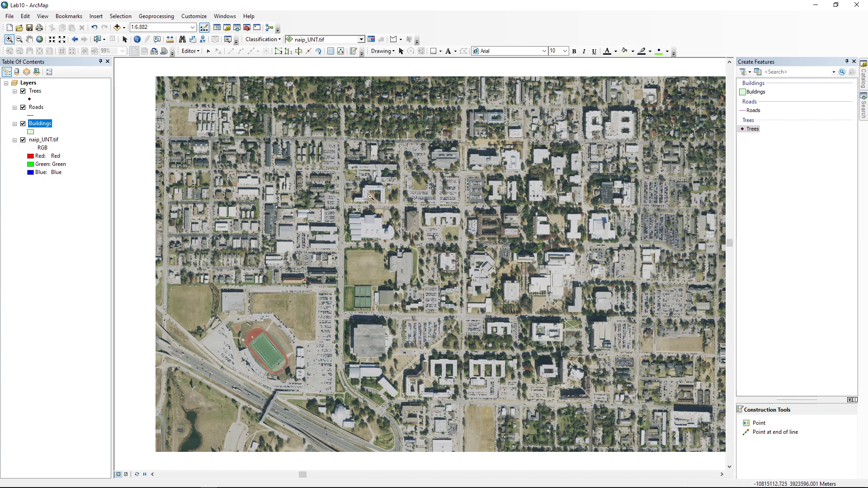
pyautogui.moveTo(335, 149); pyautogui.dragTo(406, 237)
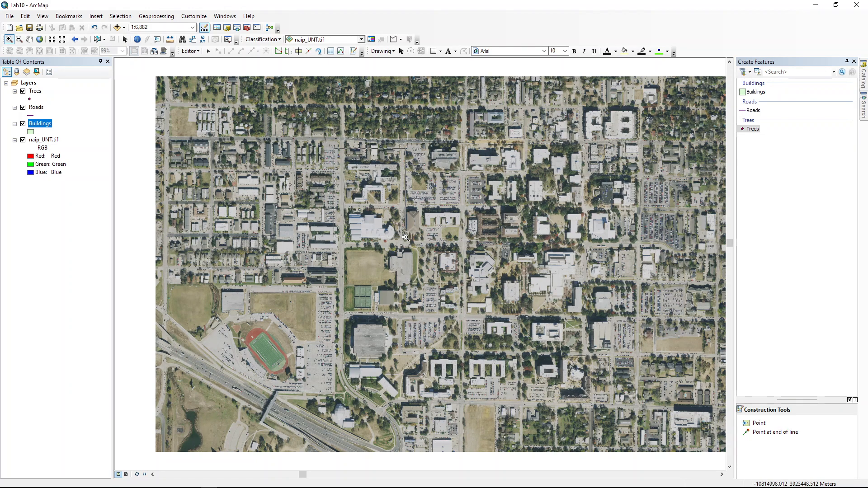
pyautogui.moveTo(406, 237); pyautogui.dragTo(488, 181)
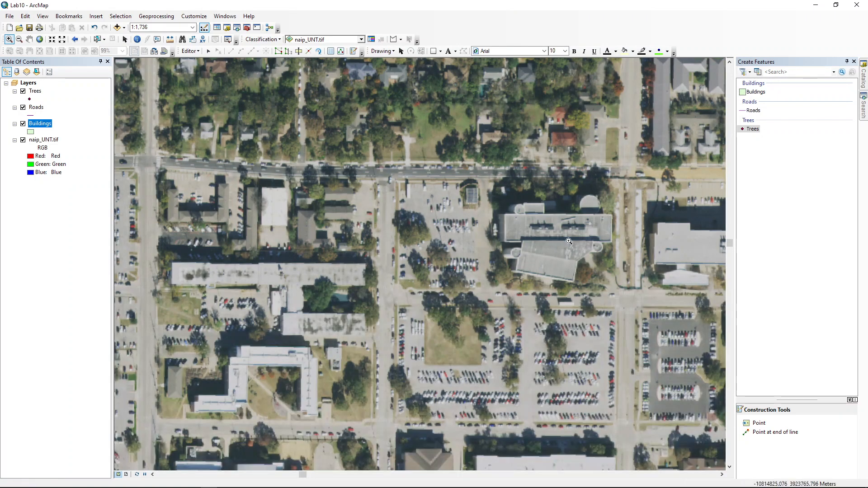
pyautogui.moveTo(560, 242); pyautogui.dragTo(472, 239)
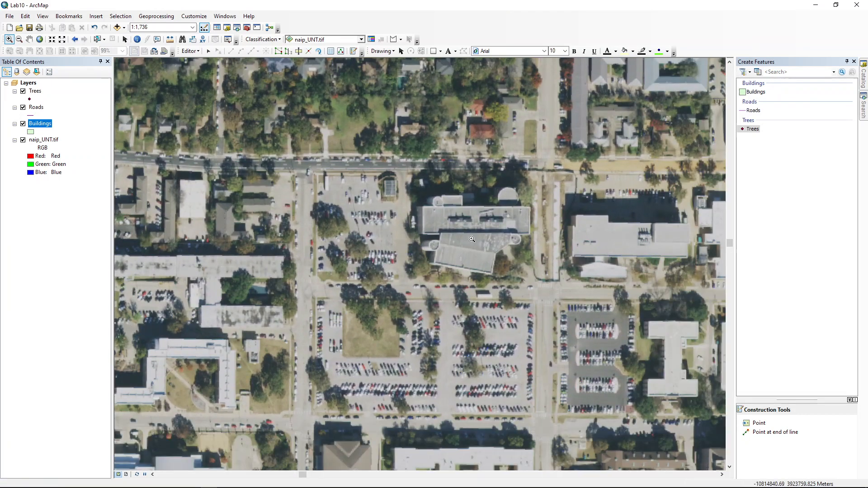
pyautogui.click(753, 129)
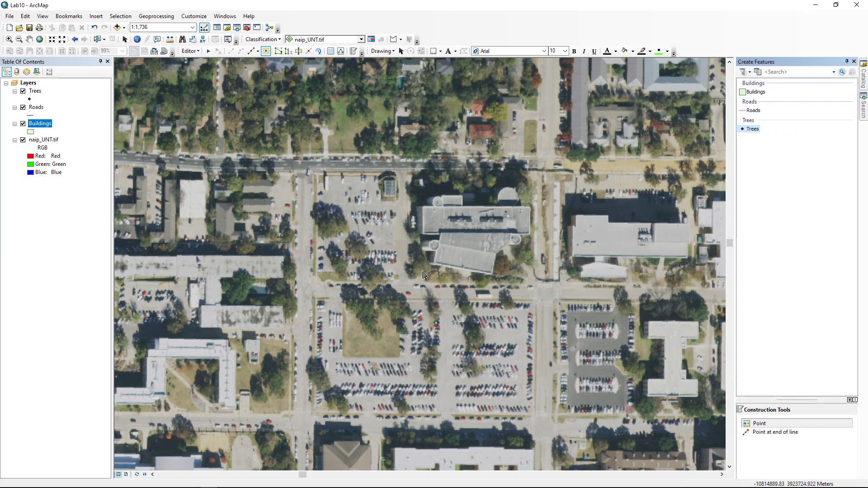
pyautogui.click(423, 270)
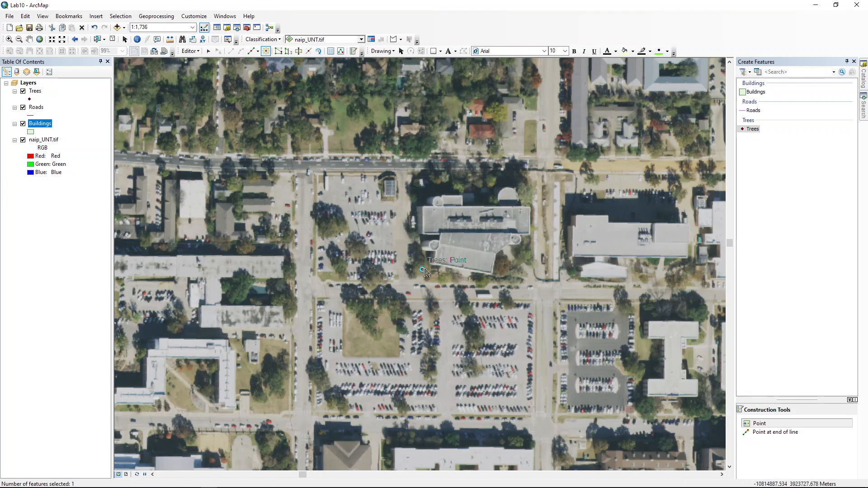
# - Add a Trees point in the open parking lot west of the building, and delete that misplaced point
pyautogui.click(387, 236)
pyautogui.click(208, 52)
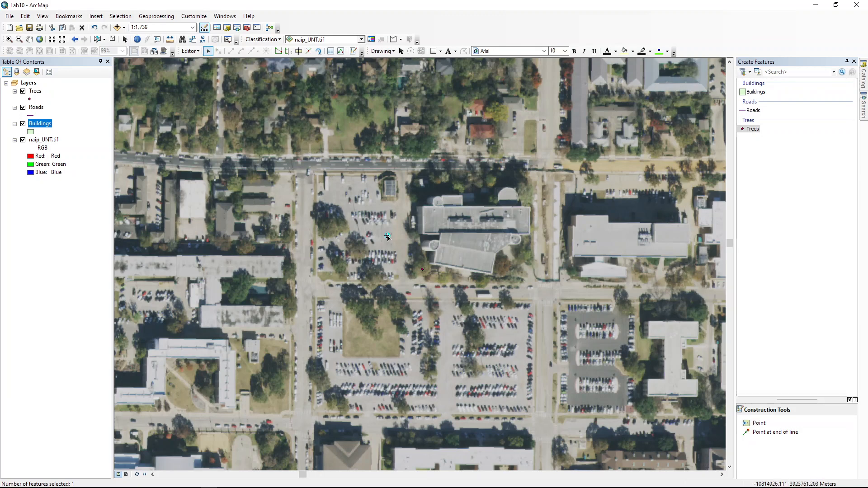
pyautogui.rightClick(387, 237)
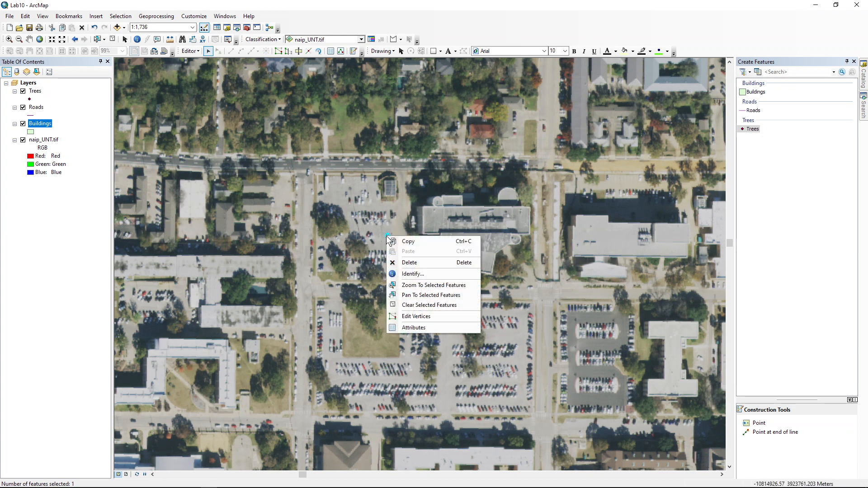
pyautogui.click(400, 263)
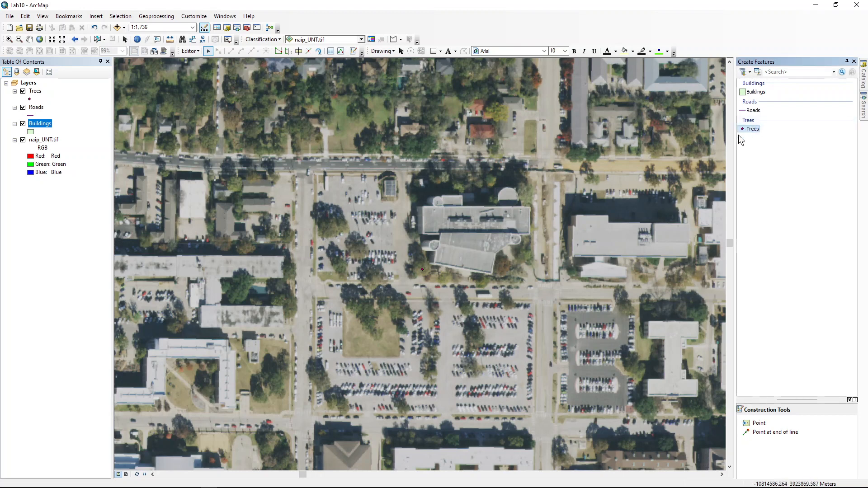
# - Digitize nine more Trees points over individual trees in the two parking lots north and south of the street
pyautogui.click(751, 130)
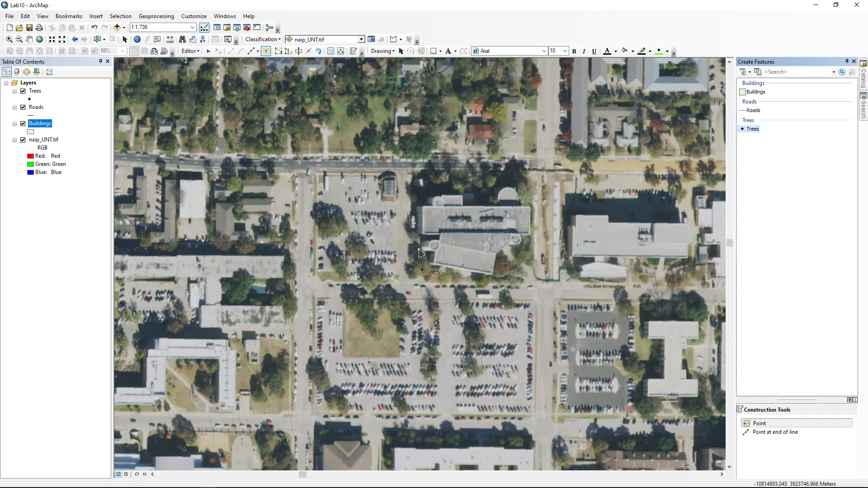
pyautogui.click(326, 226)
pyautogui.click(340, 227)
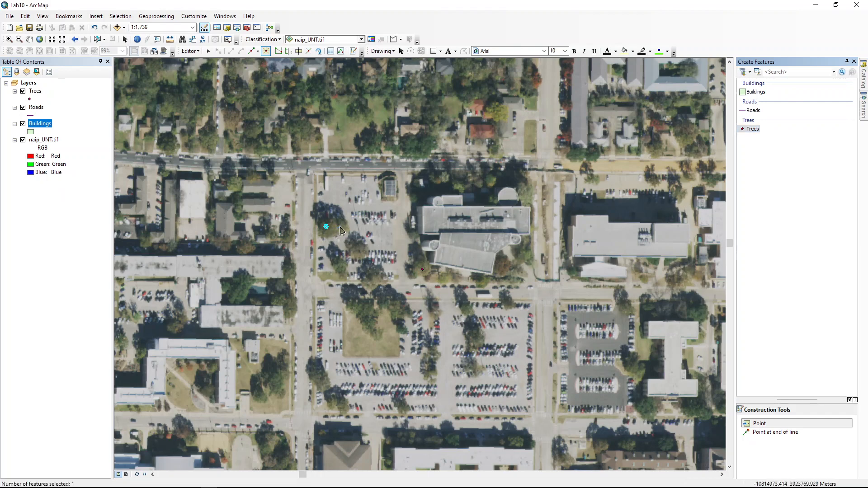
pyautogui.click(360, 252)
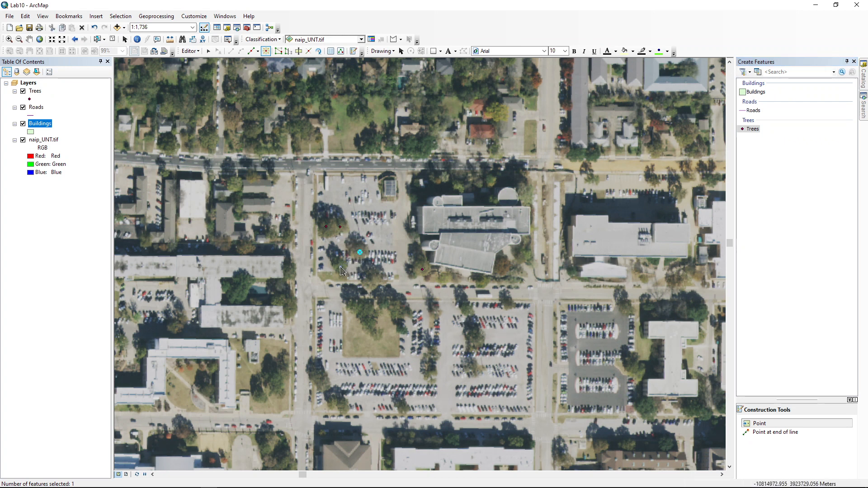
pyautogui.click(340, 267)
pyautogui.click(404, 408)
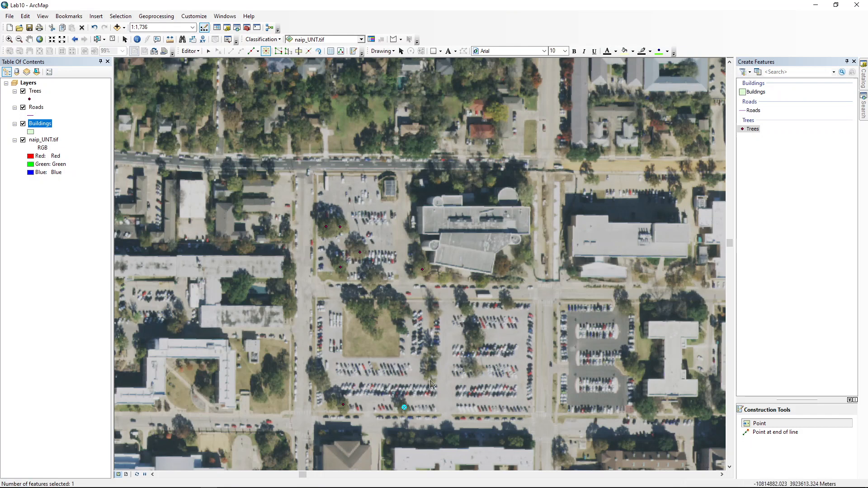
pyautogui.click(472, 369)
pyautogui.click(475, 339)
pyautogui.click(510, 304)
# - Change the Trees layer symbol to the green Circle 2 marker and clear the feature selection
pyautogui.click(30, 99)
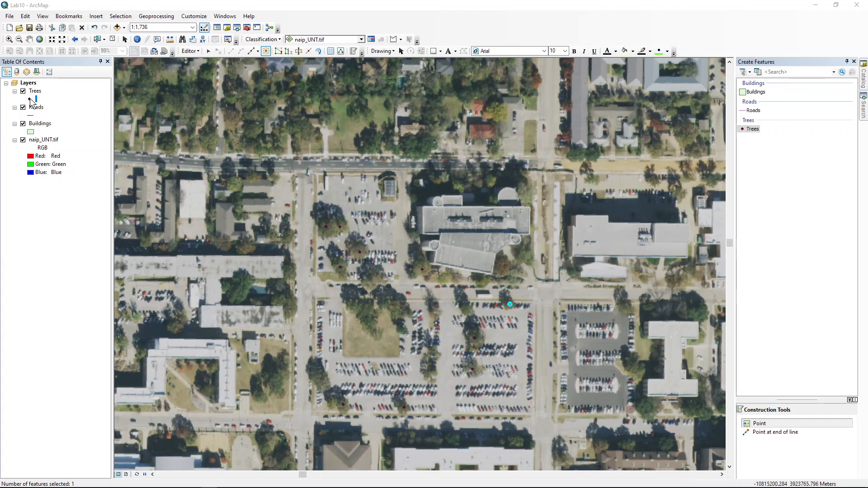
pyautogui.click(419, 259)
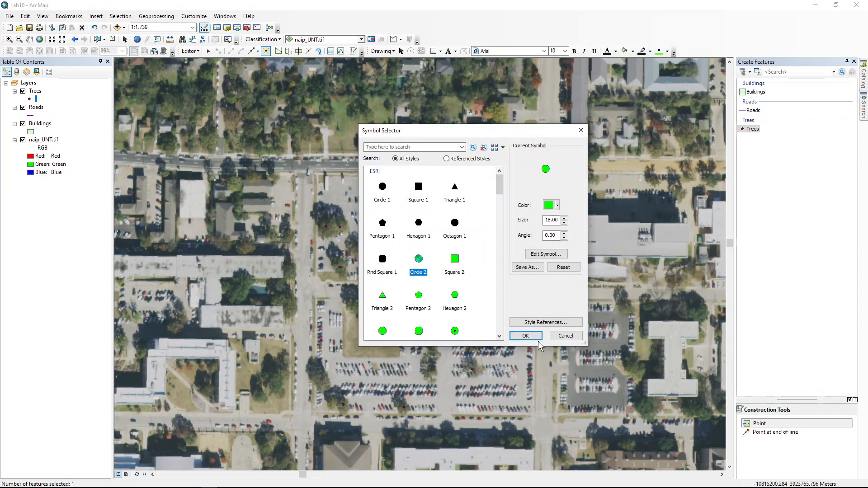
pyautogui.click(525, 336)
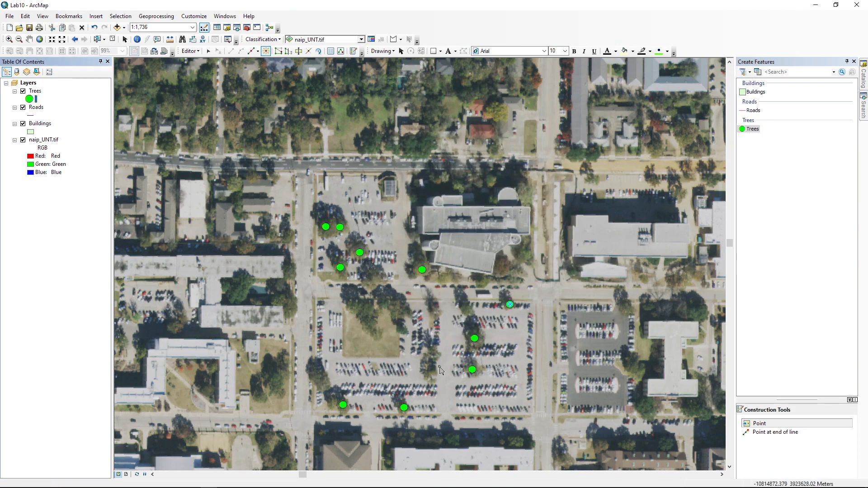
pyautogui.scroll(-2, 438, 363)
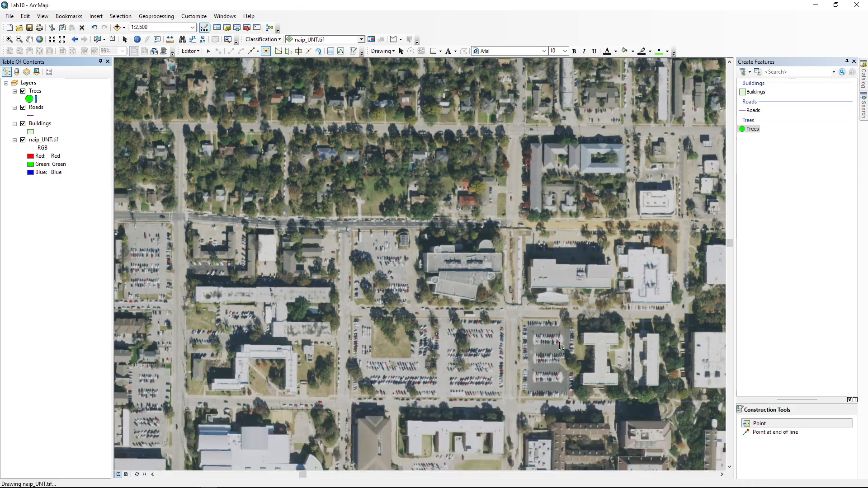
pyautogui.click(112, 40)
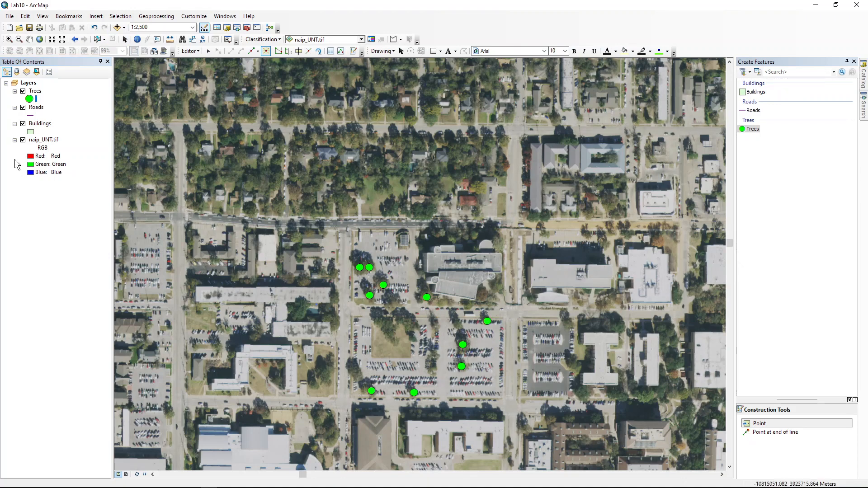
# - Search the symbol library for "trees" as a Trees layer symbol, and close it without applying a new marker
pyautogui.click(29, 98)
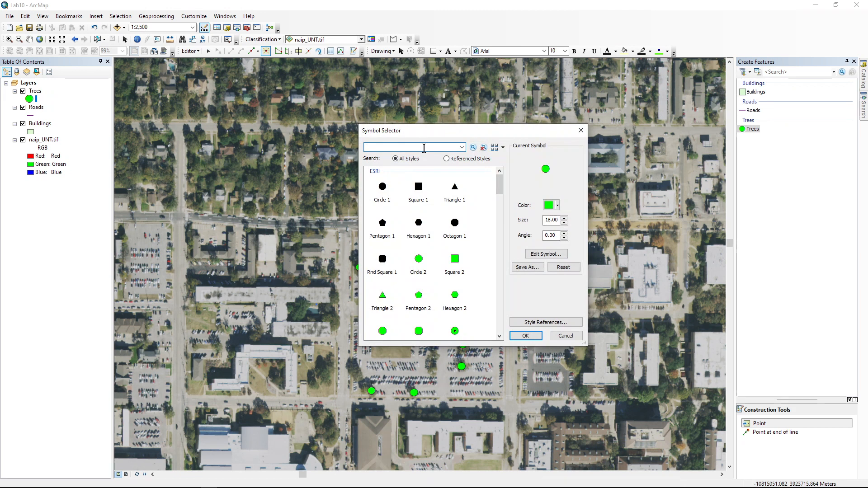
pyautogui.write('trees')
pyautogui.press('Return')
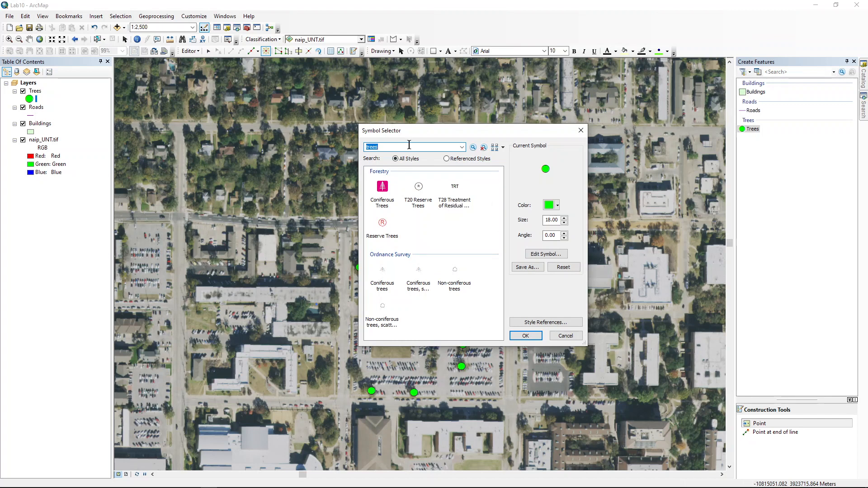
pyautogui.press('BackSpace')
pyautogui.click(566, 336)
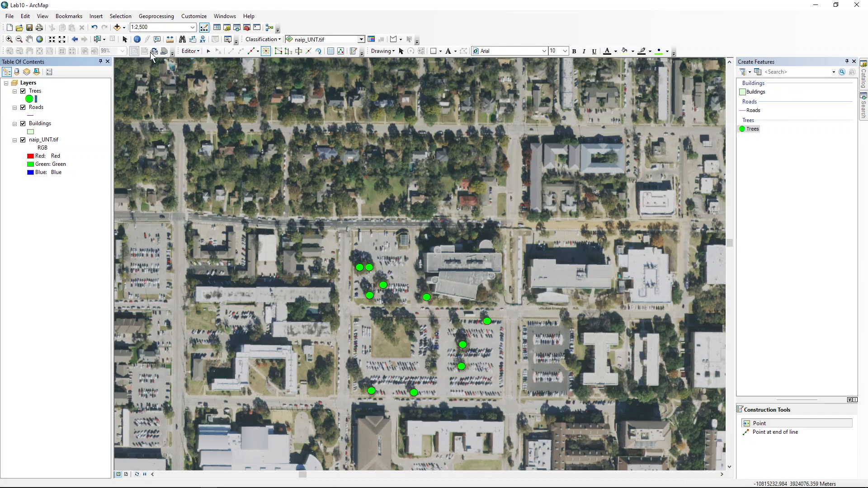
# - Save the edits made to the Trees layer
pyautogui.click(189, 51)
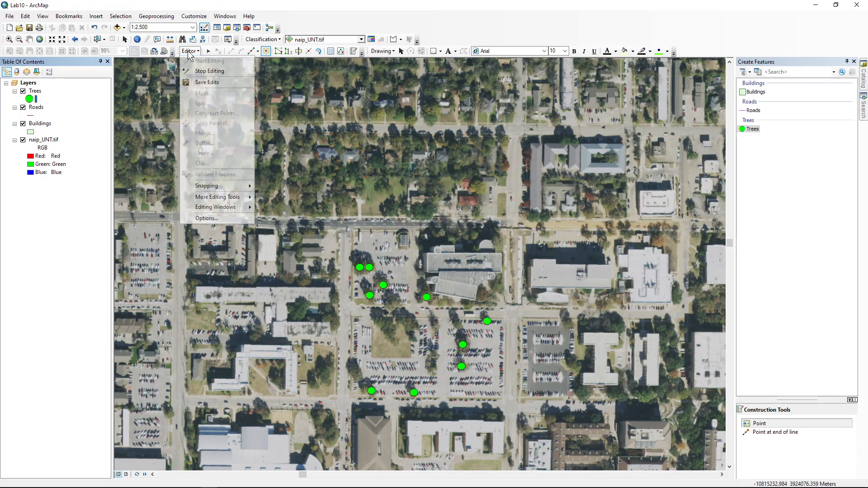
pyautogui.click(199, 82)
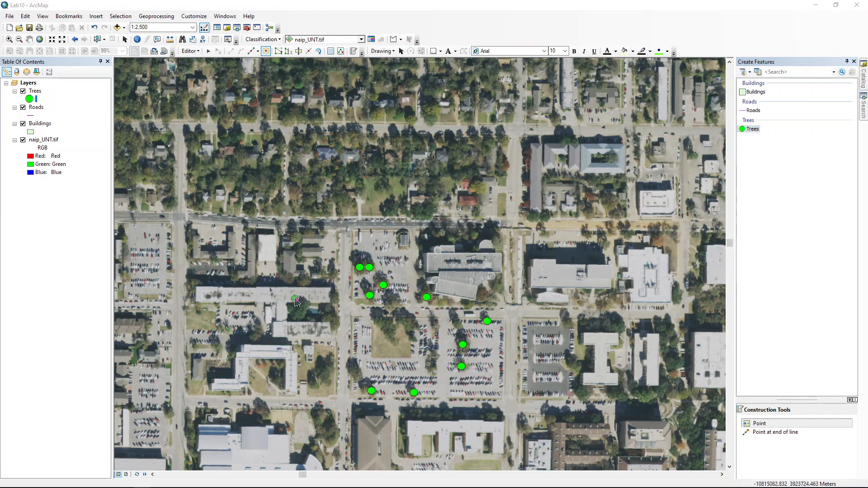
# - Start a Roads line at the northern residential intersection and trace about 800 m straight south to beside the tennis courts
pyautogui.click(756, 111)
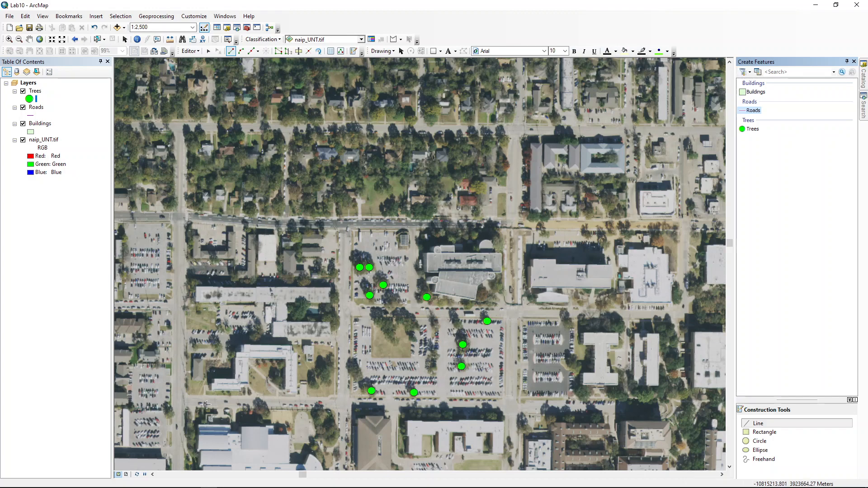
pyautogui.moveTo(210, 409); pyautogui.dragTo(301, 162)
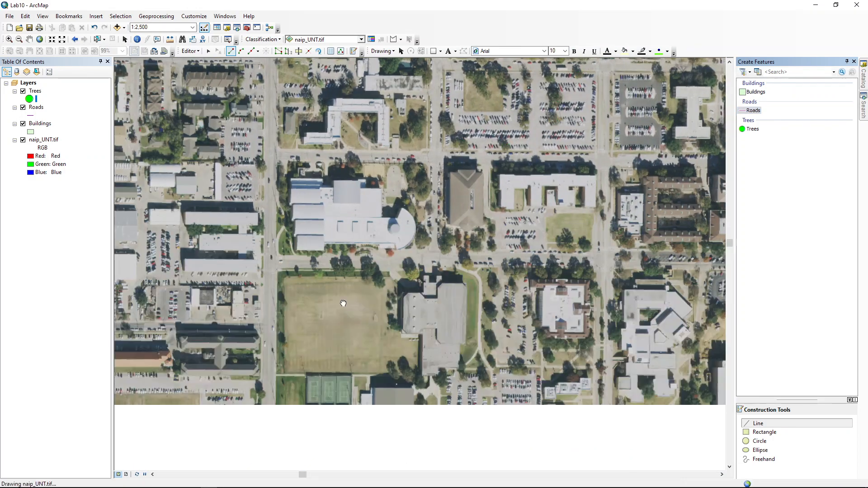
pyautogui.moveTo(335, 425); pyautogui.dragTo(334, 157)
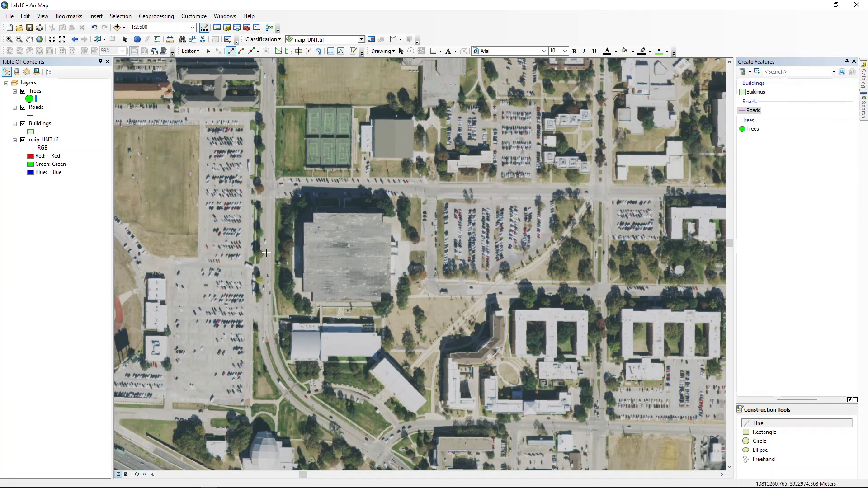
pyautogui.moveTo(265, 90); pyautogui.dragTo(242, 369)
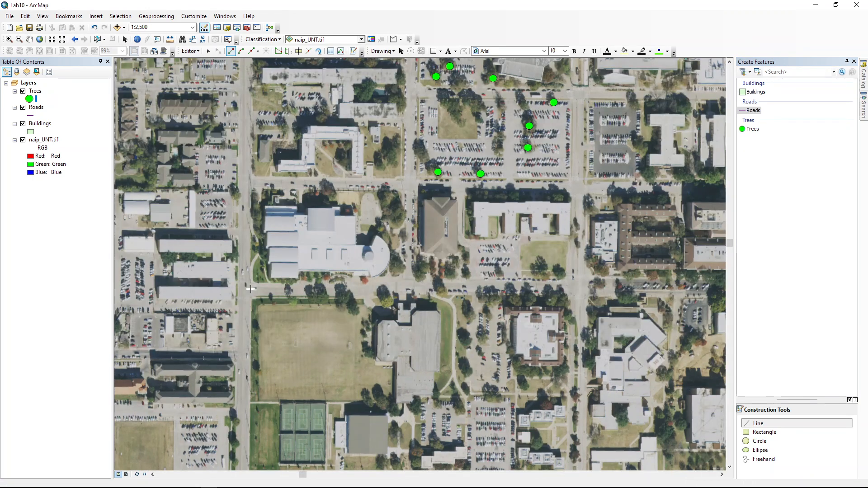
pyautogui.moveTo(253, 145); pyautogui.dragTo(302, 285)
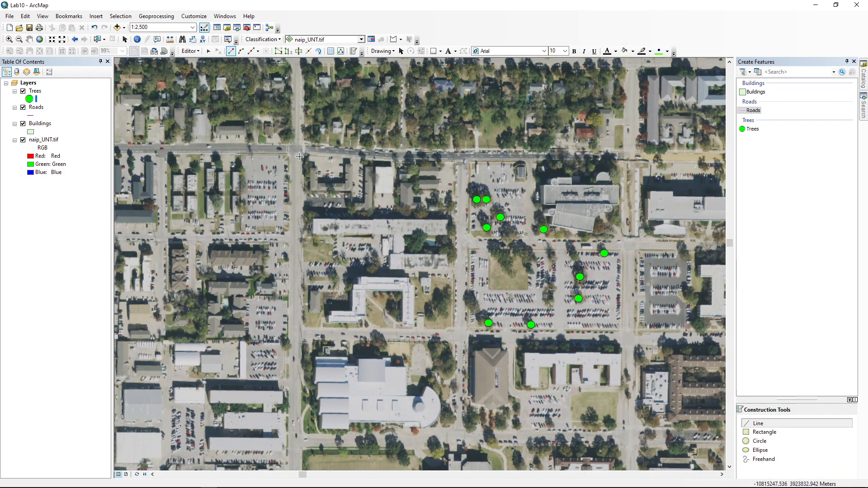
pyautogui.moveTo(299, 156); pyautogui.dragTo(322, 200)
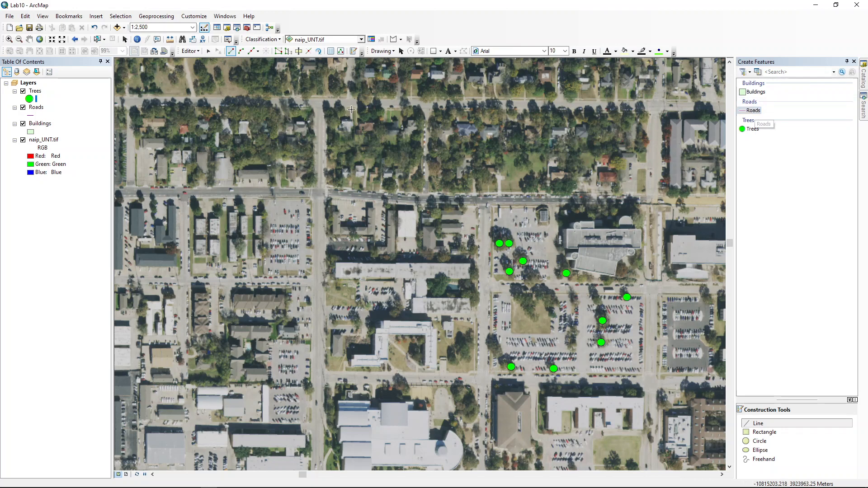
pyautogui.click(319, 107)
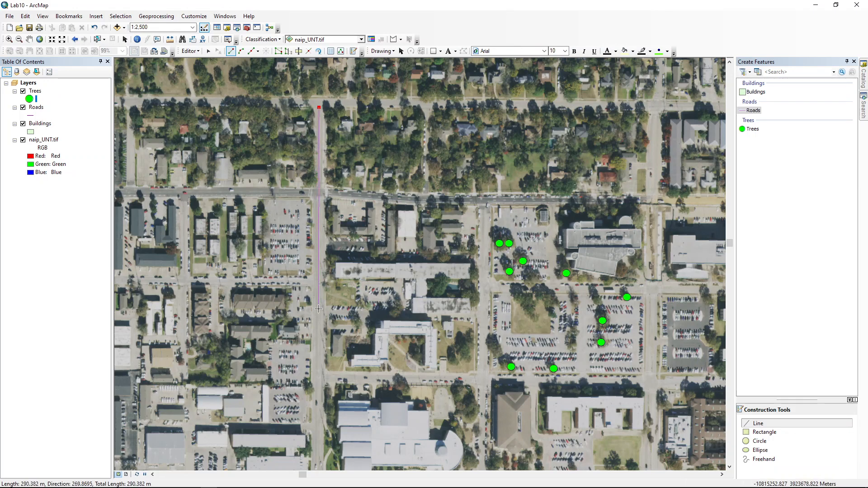
pyautogui.click(318, 374)
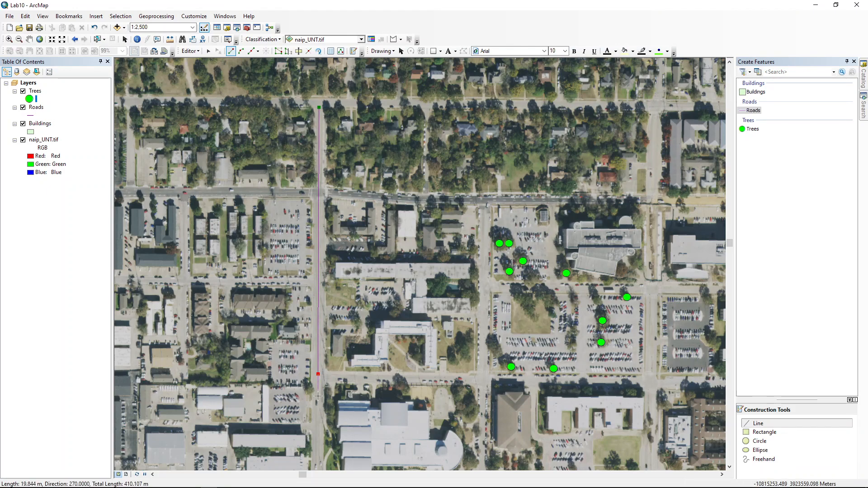
pyautogui.moveTo(331, 413); pyautogui.dragTo(314, 202)
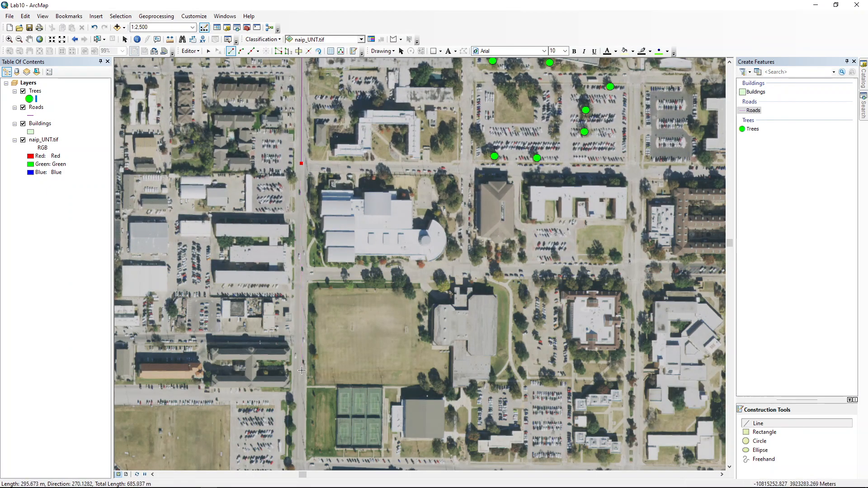
pyautogui.click(299, 443)
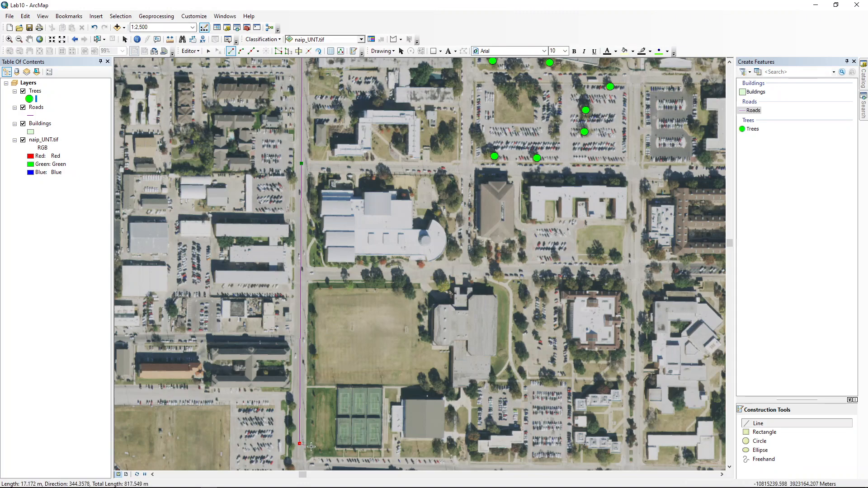
# - Continue the Roads line south past the large square-roofed building and add closely spaced vertices into the start of the bend
pyautogui.moveTo(311, 300); pyautogui.dragTo(313, 100)
pyautogui.scroll(-1, 313, 101)
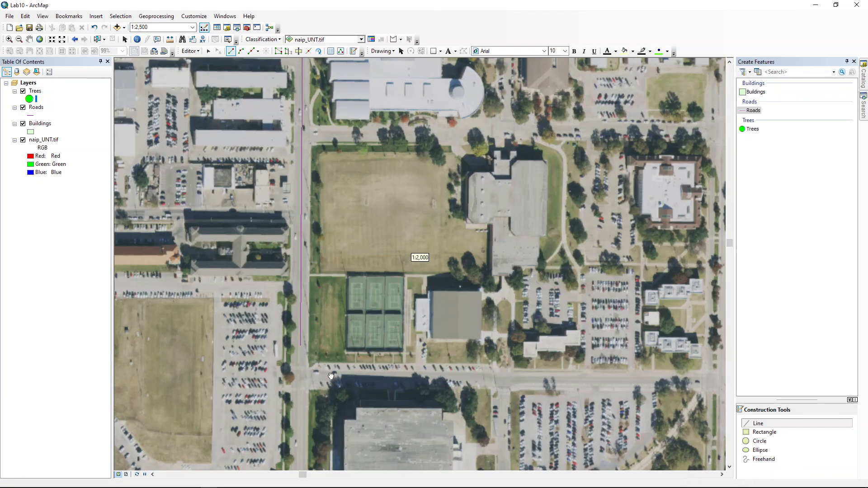
pyautogui.moveTo(332, 406); pyautogui.dragTo(355, 133)
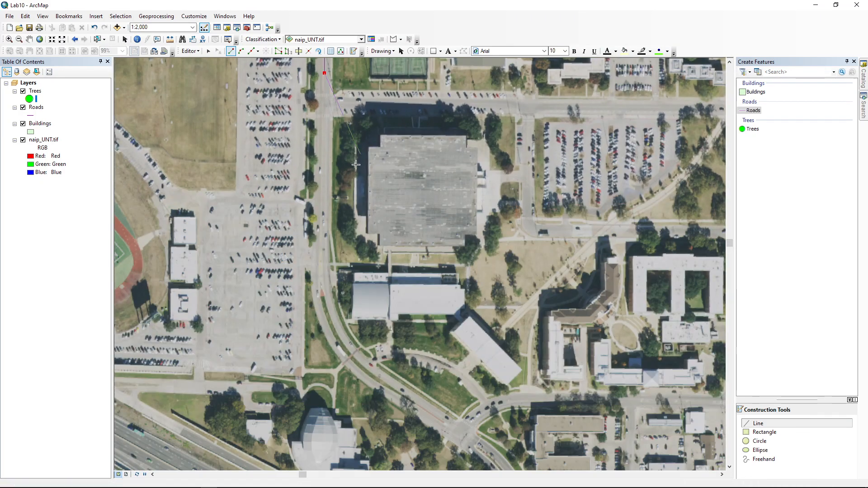
pyautogui.click(321, 251)
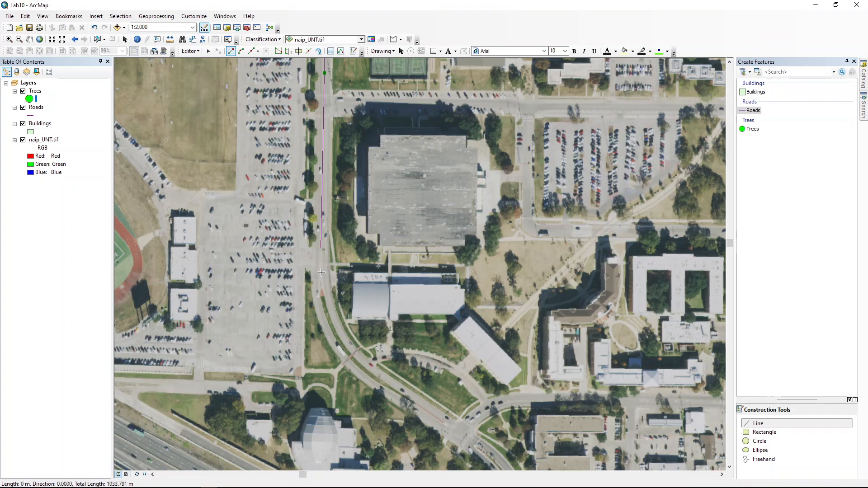
pyautogui.click(321, 272)
pyautogui.click(322, 291)
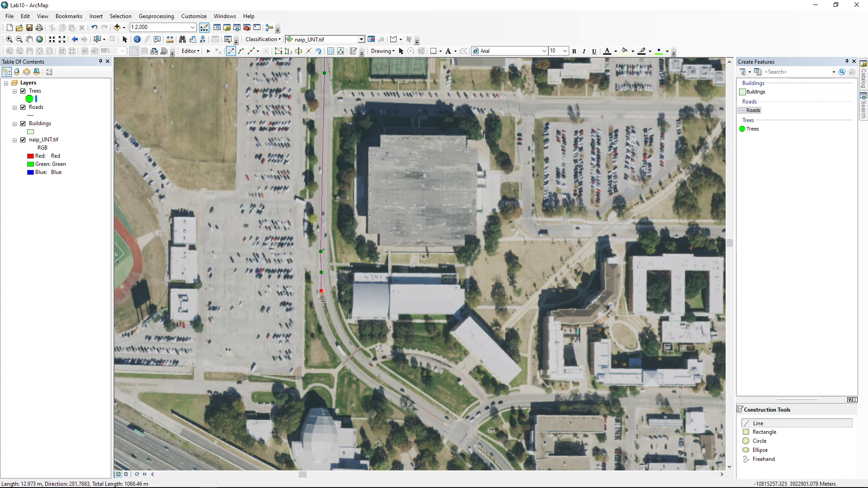
pyautogui.click(324, 302)
pyautogui.click(328, 316)
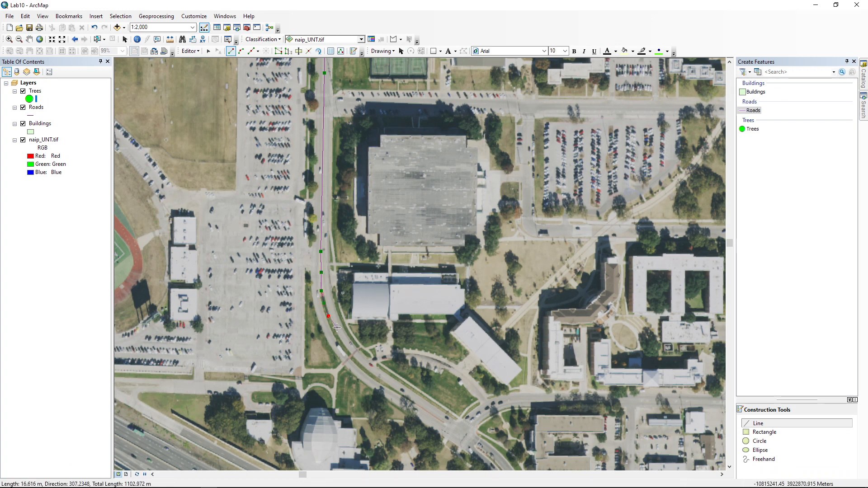
# - Trace the Roads line southeast around the bend with closely spaced vertices to the junction northeast of the dome-roofed building
pyautogui.click(335, 330)
pyautogui.click(341, 344)
pyautogui.click(351, 352)
pyautogui.click(361, 364)
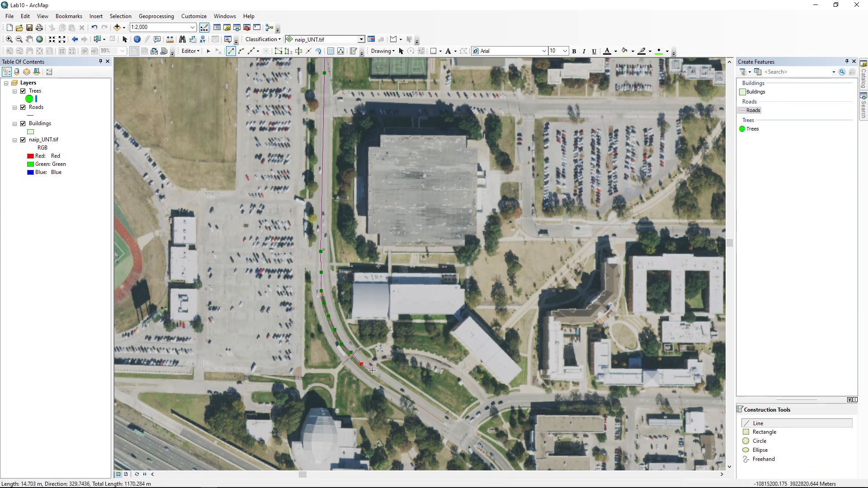
pyautogui.click(374, 376)
pyautogui.click(390, 386)
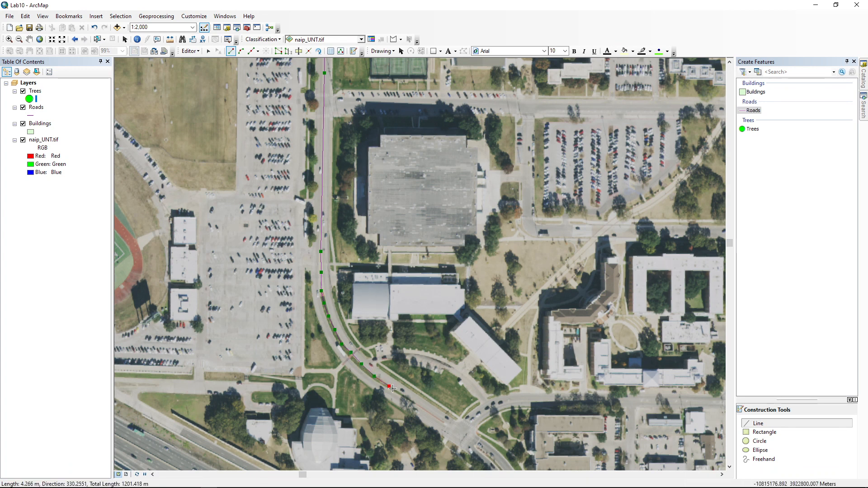
pyautogui.click(408, 398)
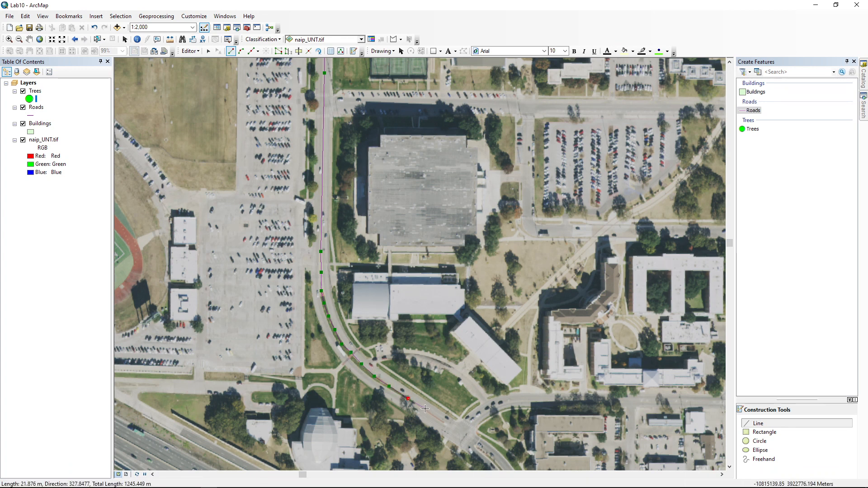
pyautogui.click(434, 415)
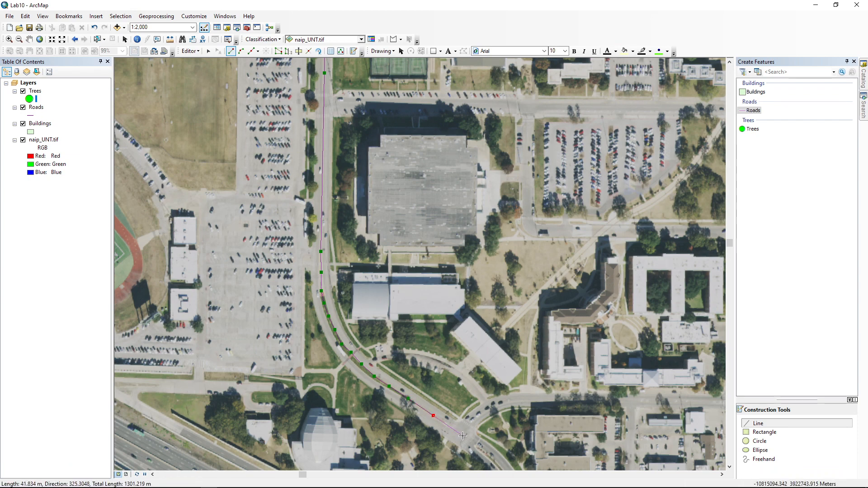
pyautogui.click(463, 436)
# - Follow the curve south from the junction and finish the Roads line at the southern edge of the image
pyautogui.moveTo(463, 436); pyautogui.dragTo(386, 127)
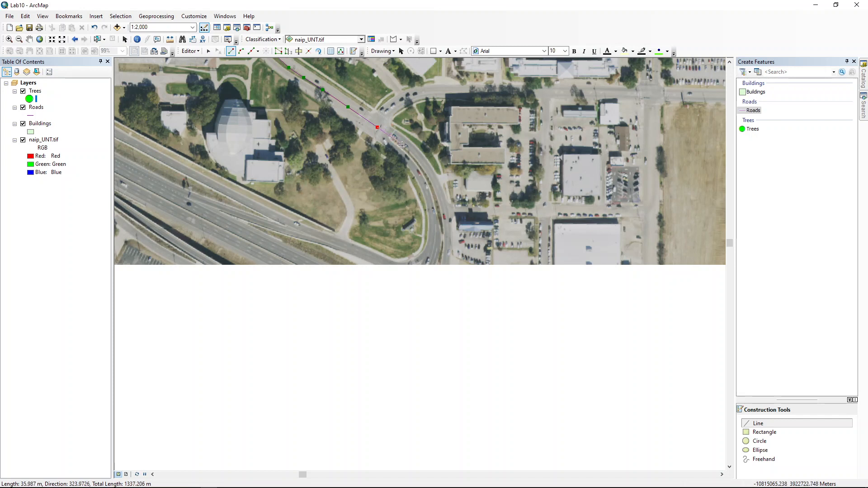
pyautogui.click(401, 147)
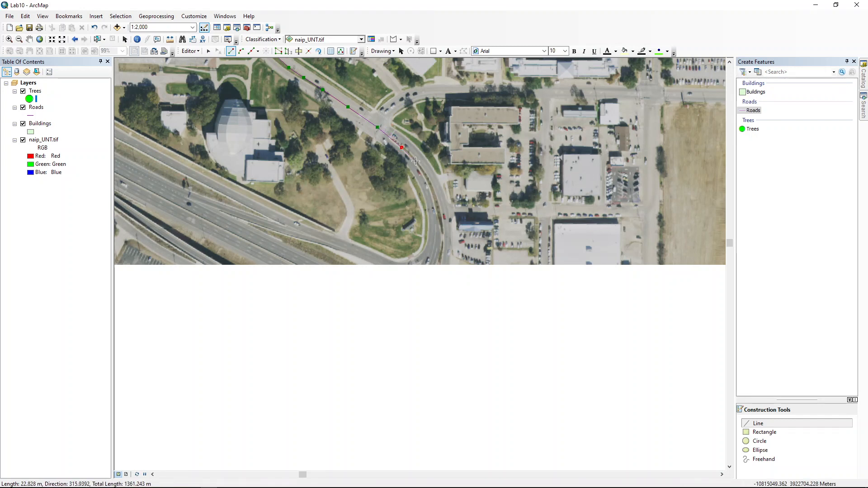
pyautogui.click(417, 161)
pyautogui.click(427, 179)
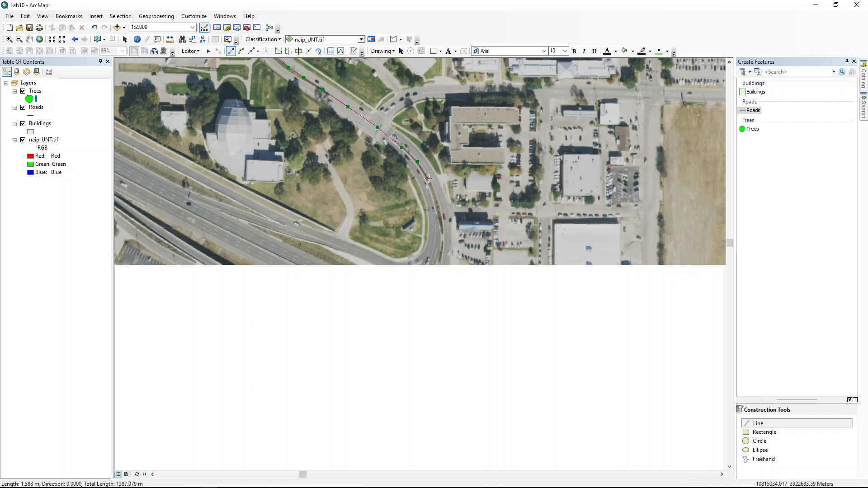
pyautogui.click(438, 206)
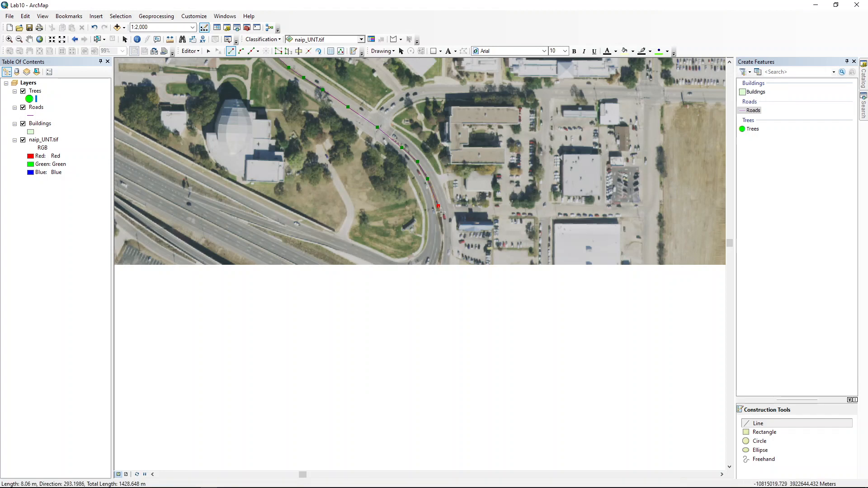
pyautogui.click(441, 221)
pyautogui.click(444, 240)
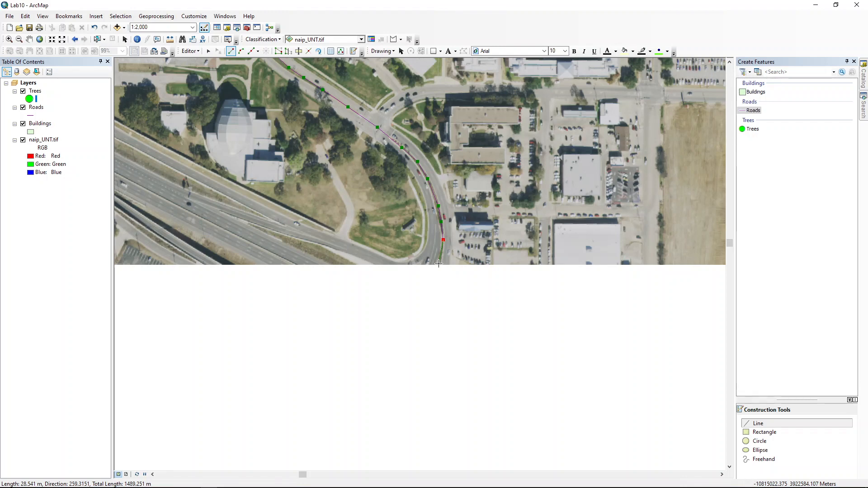
pyautogui.doubleClick(439, 263)
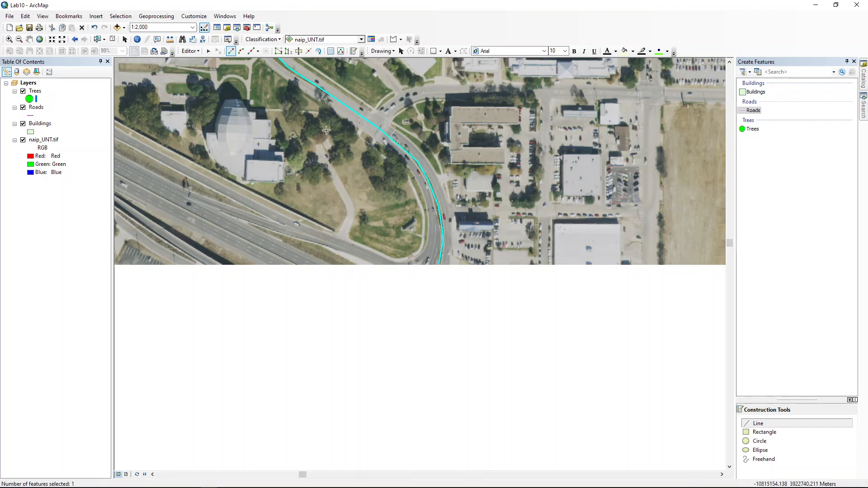
# - Digitize a second Roads line east along the street north of the sports field, from the first road to the next major north-south street
pyautogui.moveTo(316, 125); pyautogui.dragTo(321, 382)
pyautogui.moveTo(289, 221); pyautogui.dragTo(297, 256)
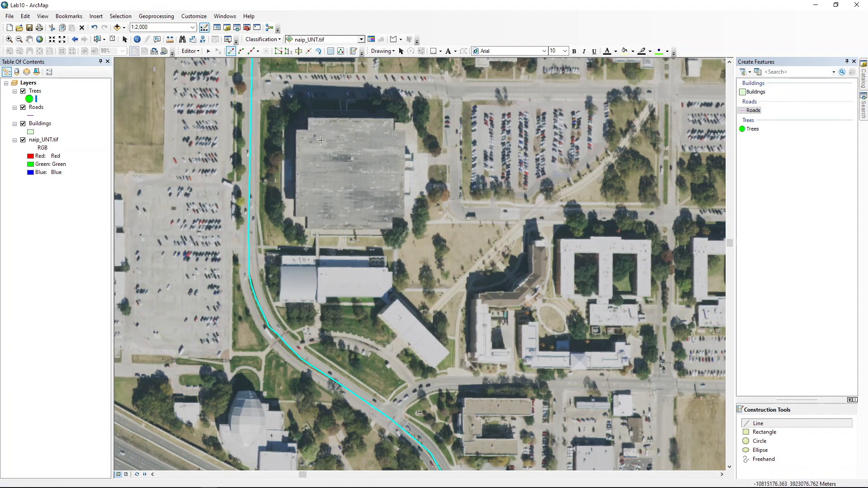
pyautogui.scroll(-1, 321, 140)
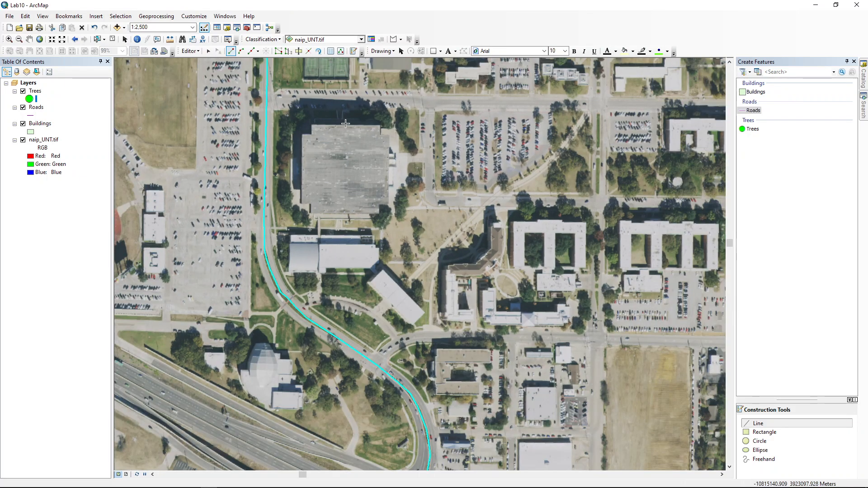
pyautogui.moveTo(345, 124); pyautogui.dragTo(343, 218)
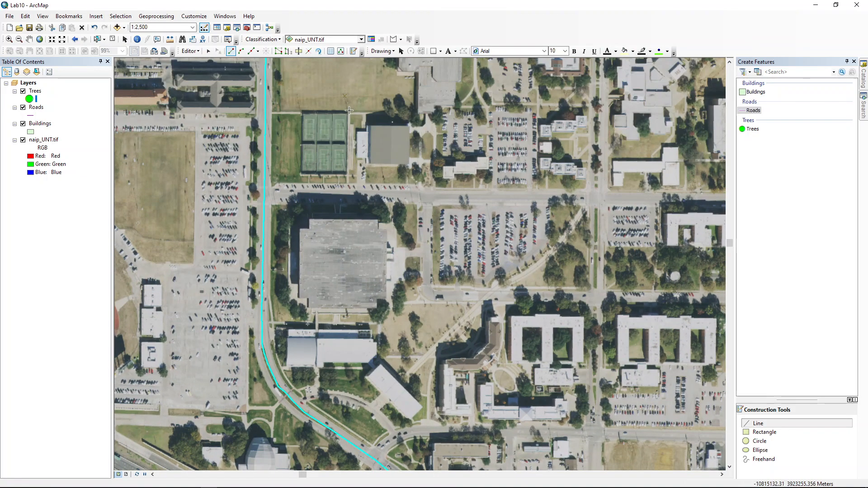
pyautogui.moveTo(349, 111); pyautogui.dragTo(349, 258)
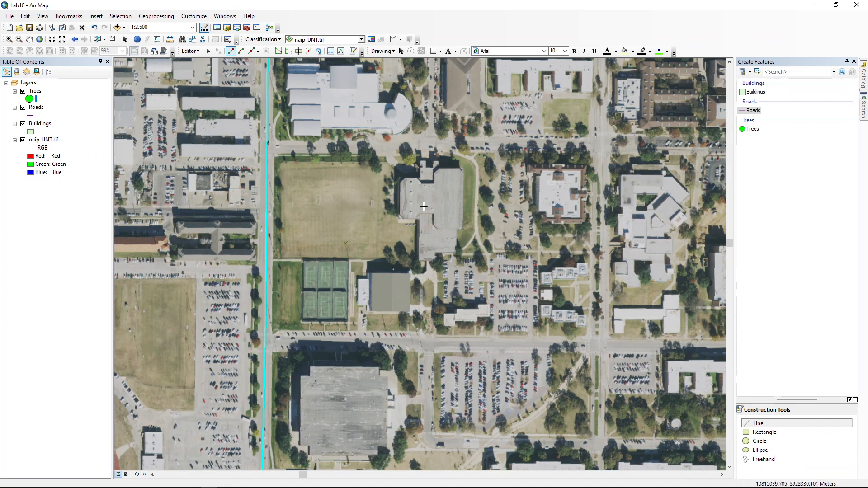
pyautogui.moveTo(606, 221); pyautogui.dragTo(542, 268)
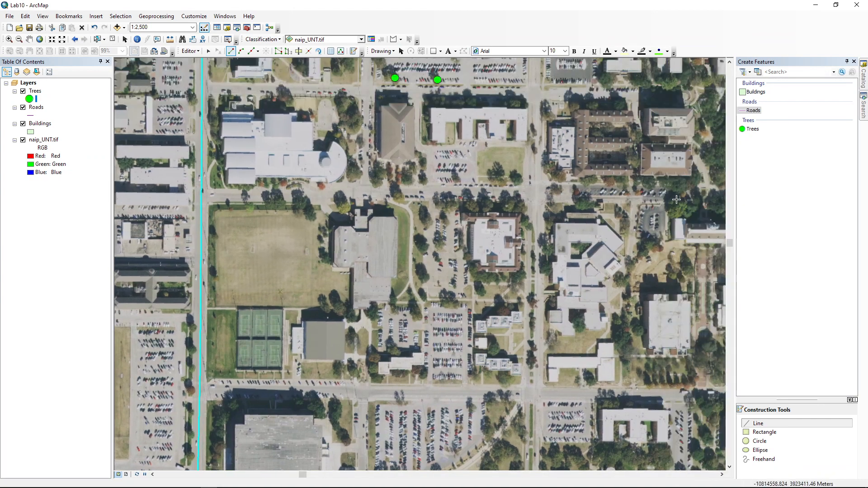
pyautogui.click(201, 196)
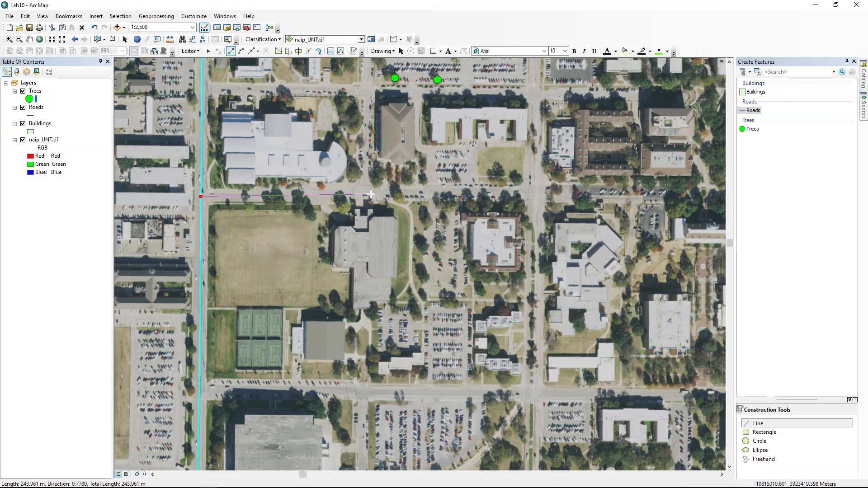
pyautogui.doubleClick(535, 192)
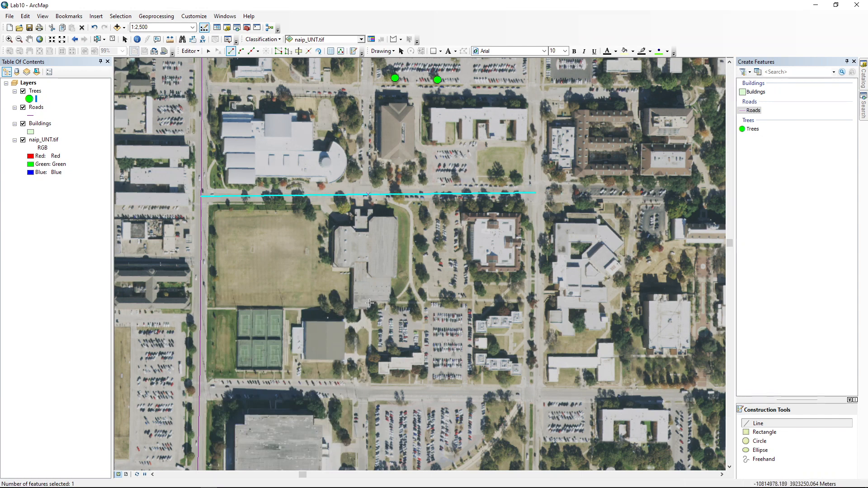
pyautogui.scroll(3, 333, 313)
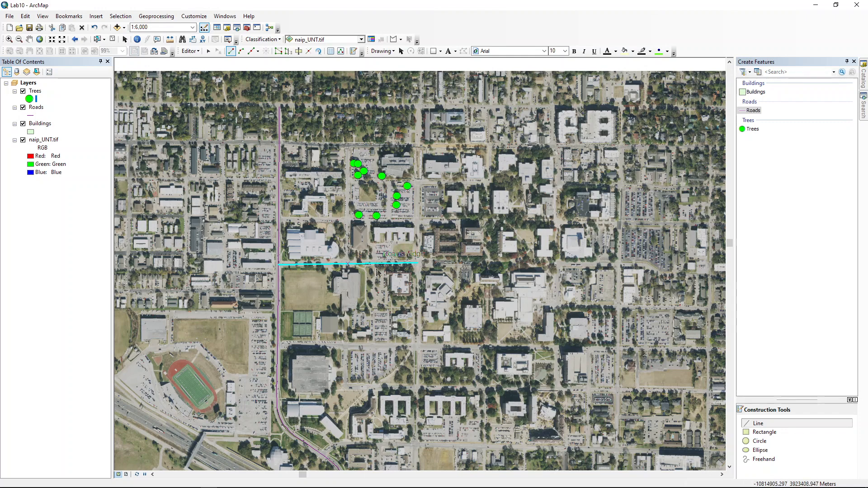
pyautogui.scroll(4, 371, 274)
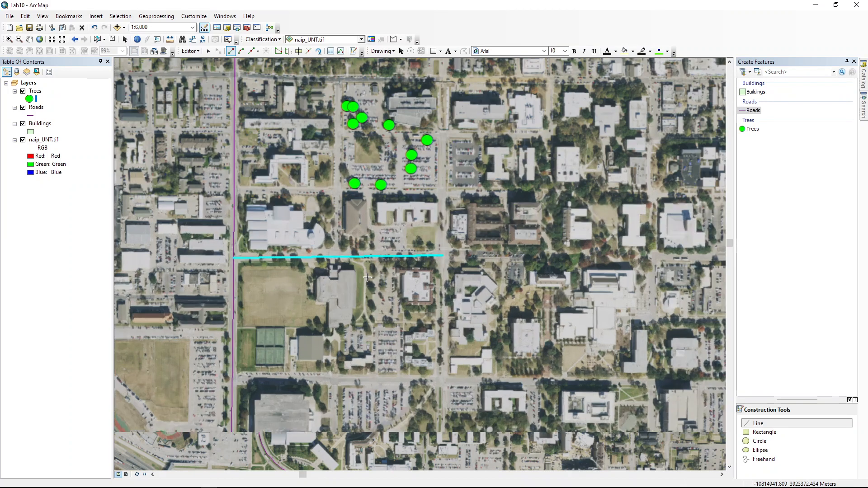
pyautogui.scroll(1, 368, 277)
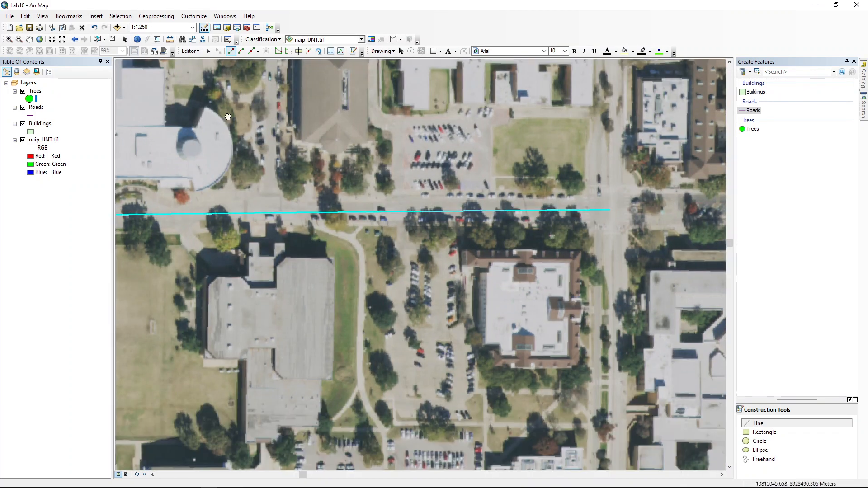
# - Digitize a Roads line east along the street north of the dome-roofed building to the major north-south street, placing middle vertices off the street
pyautogui.moveTo(233, 106); pyautogui.dragTo(366, 353)
pyautogui.scroll(-2, 321, 314)
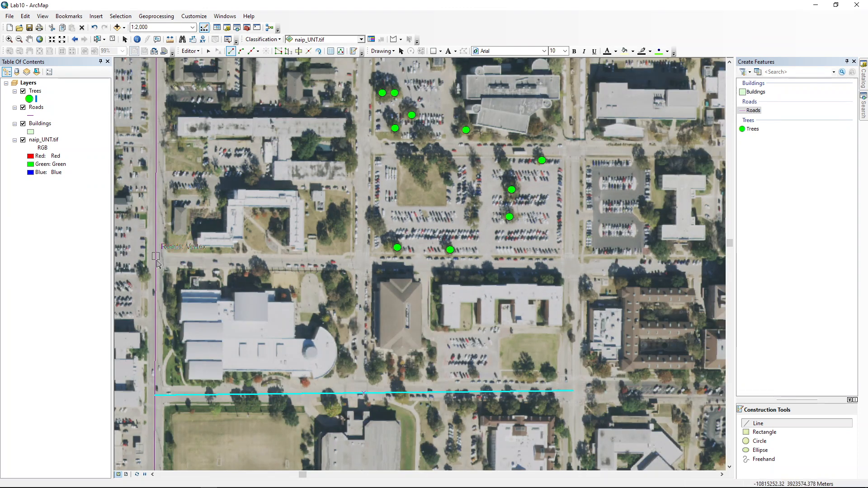
pyautogui.click(155, 257)
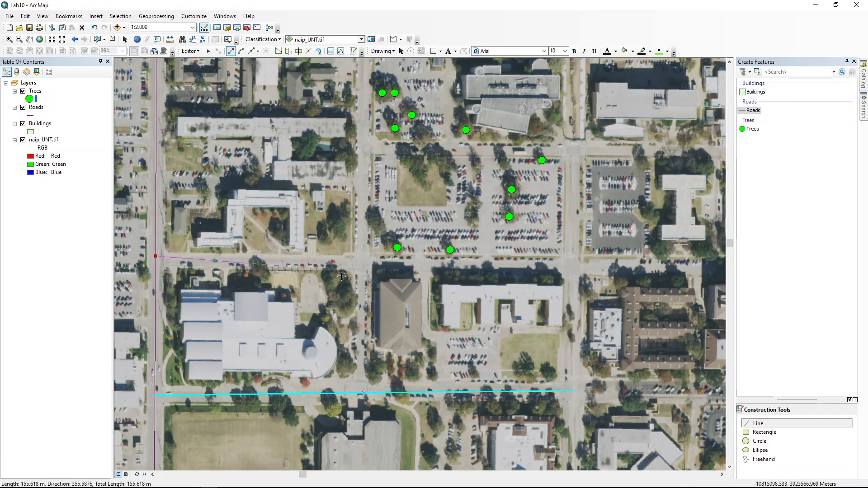
pyautogui.click(277, 285)
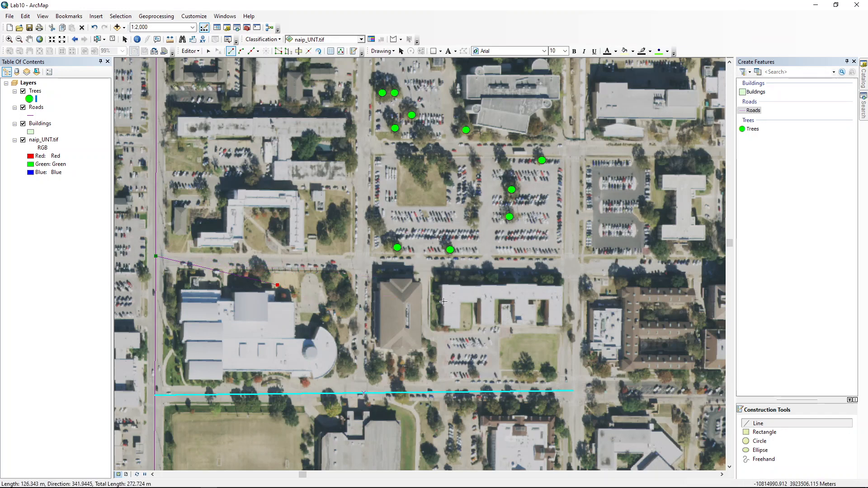
pyautogui.click(418, 267)
pyautogui.click(513, 312)
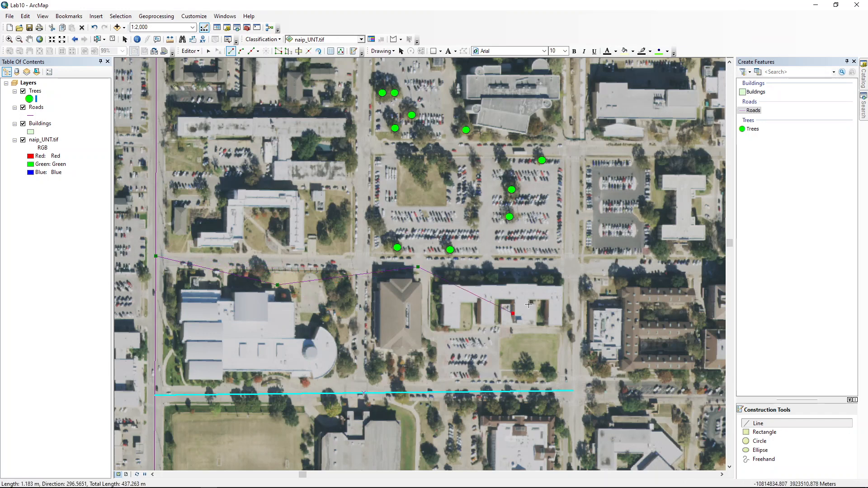
pyautogui.doubleClick(572, 268)
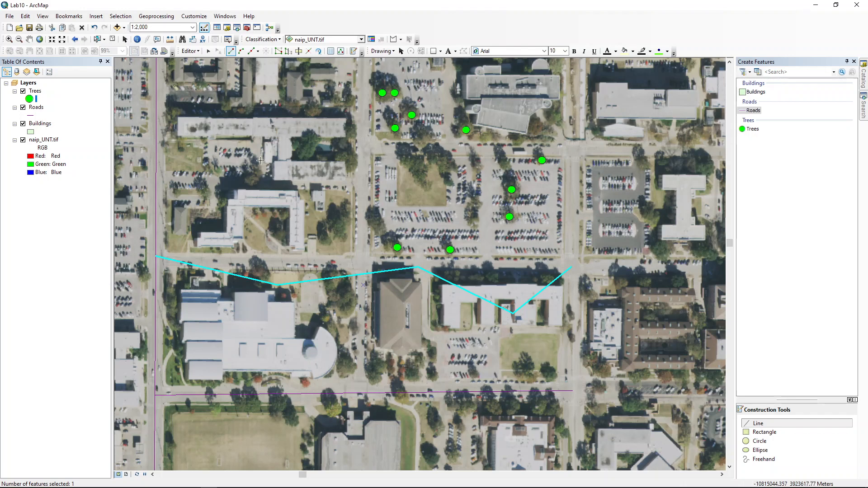
# - Edit the zigzag Roads line's vertices, moving the second onto the street and the third north into the parking lot, and finish the sketch
pyautogui.click(208, 51)
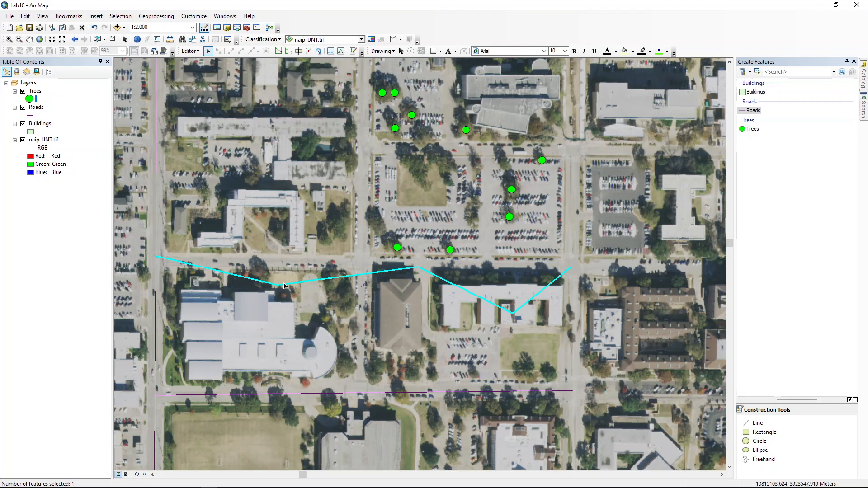
pyautogui.click(284, 284)
pyautogui.rightClick(280, 285)
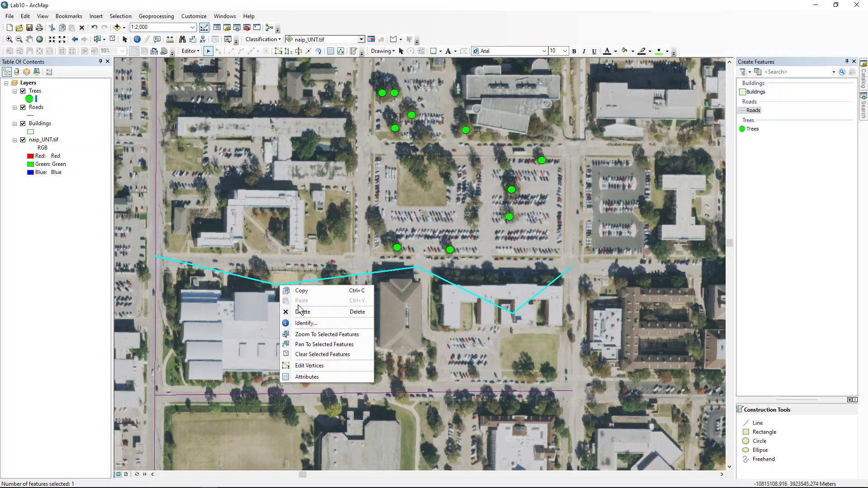
pyautogui.click(306, 366)
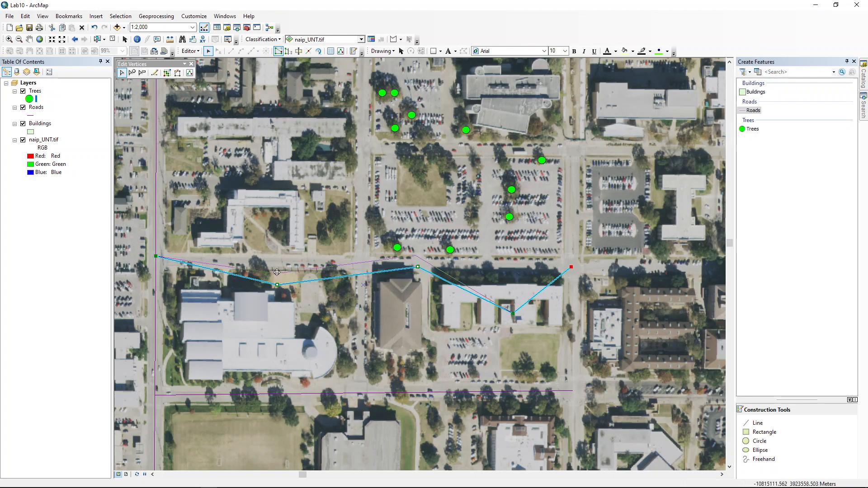
pyautogui.moveTo(277, 285); pyautogui.dragTo(276, 263)
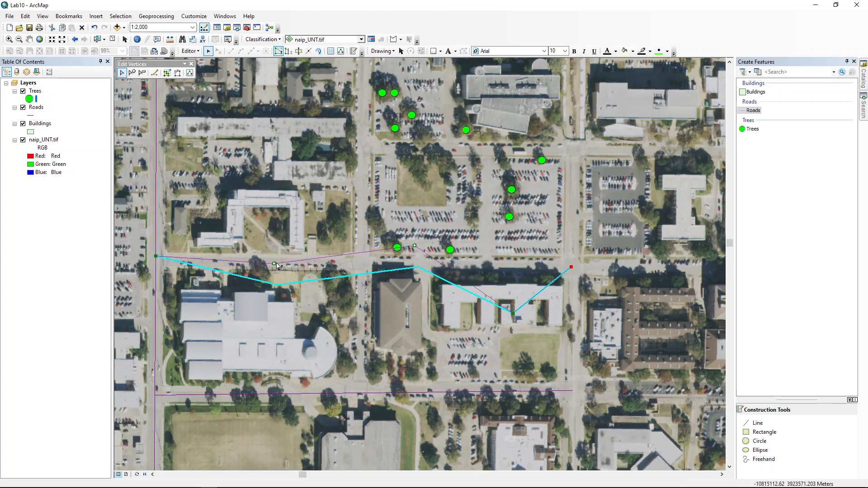
pyautogui.moveTo(415, 246)
pyautogui.mouseDown()
pyautogui.moveTo(414, 261)
pyautogui.moveTo(417, 245)
pyautogui.mouseUp()
pyautogui.press('F2')
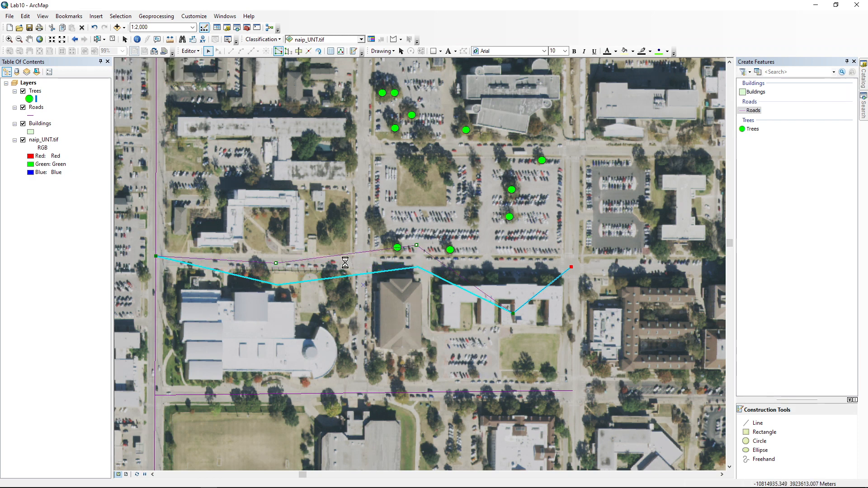
# - Reopen the Roads line's vertices, move the third one south onto the street beside the brown-roofed building, and finish the sketch
pyautogui.click(308, 260)
pyautogui.rightClick(309, 259)
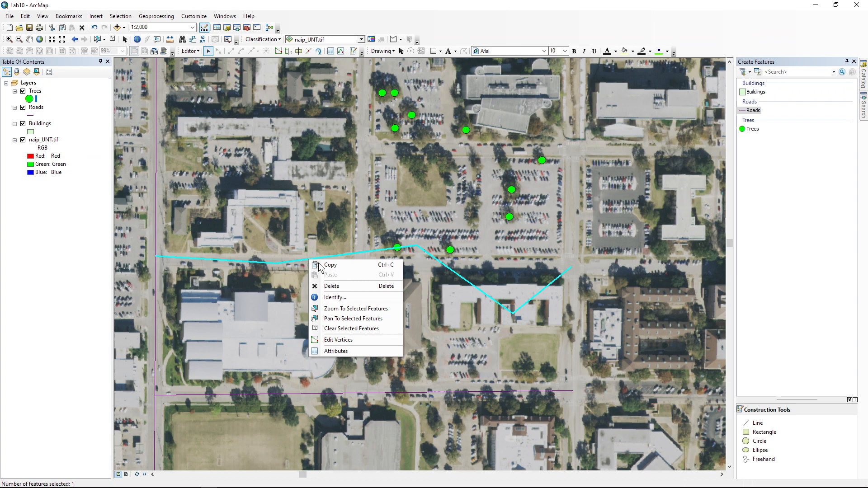
pyautogui.click(337, 341)
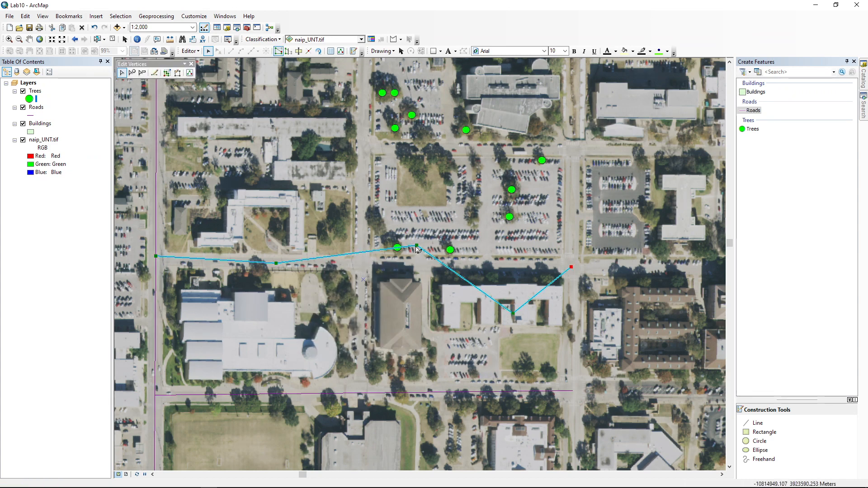
pyautogui.click(417, 246)
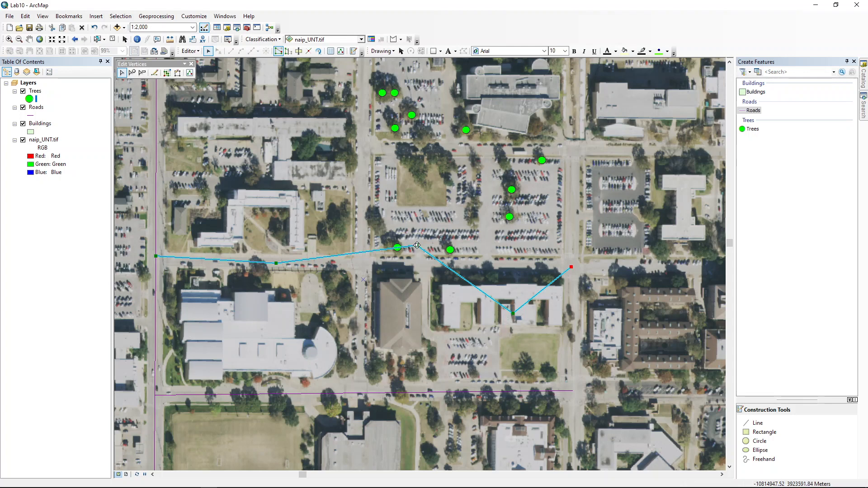
pyautogui.moveTo(417, 253); pyautogui.dragTo(420, 263)
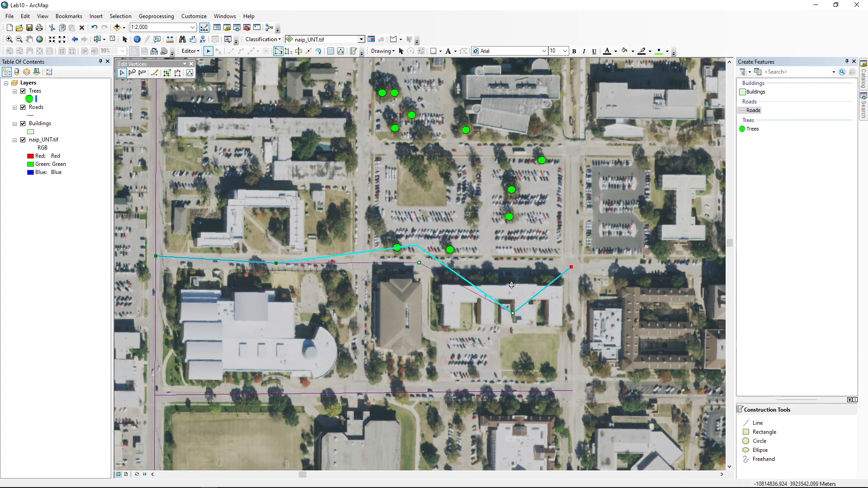
pyautogui.moveTo(513, 316)
pyautogui.mouseDown()
pyautogui.moveTo(512, 277)
pyautogui.moveTo(514, 313)
pyautogui.mouseUp()
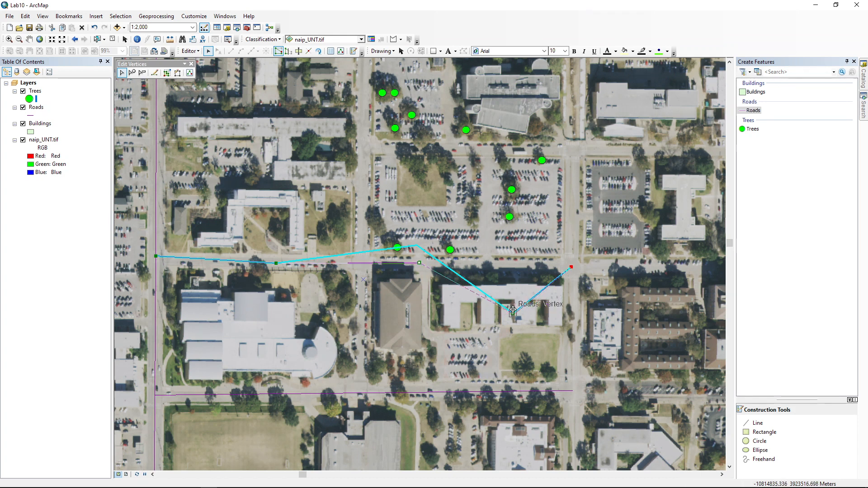
pyautogui.click(529, 314)
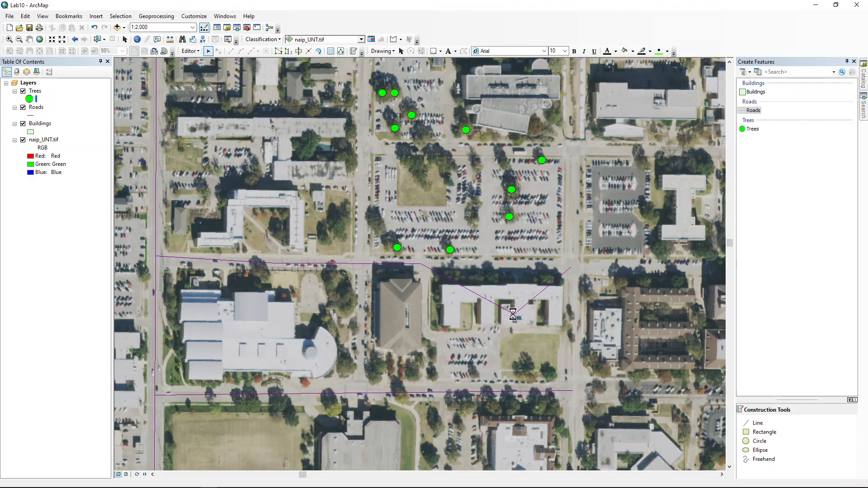
# - Move the Roads line's fourth vertex from the U-shaped white-roofed building north onto the street and finish the sketch
pyautogui.rightClick(513, 314)
pyautogui.click(539, 400)
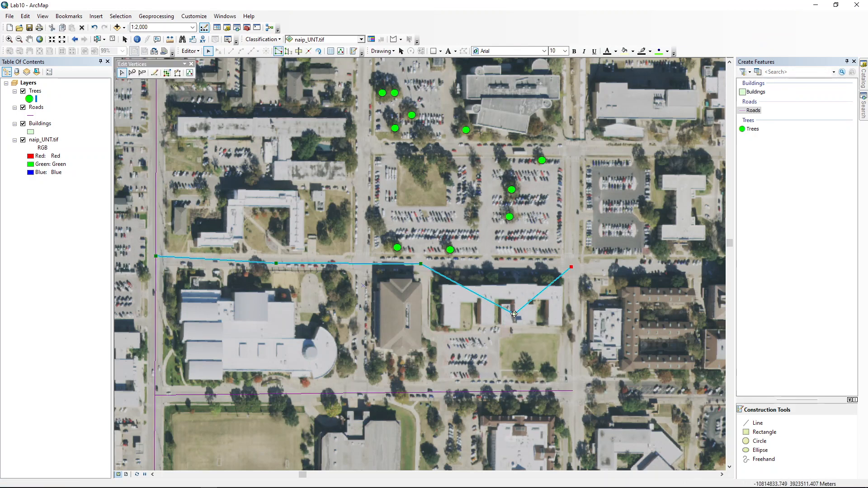
pyautogui.moveTo(515, 314); pyautogui.dragTo(509, 267)
pyautogui.rightClick(276, 263)
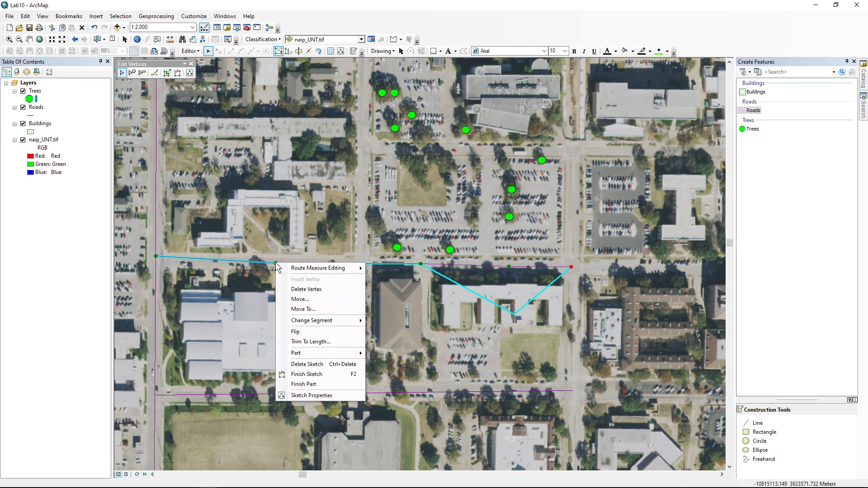
pyautogui.click(248, 327)
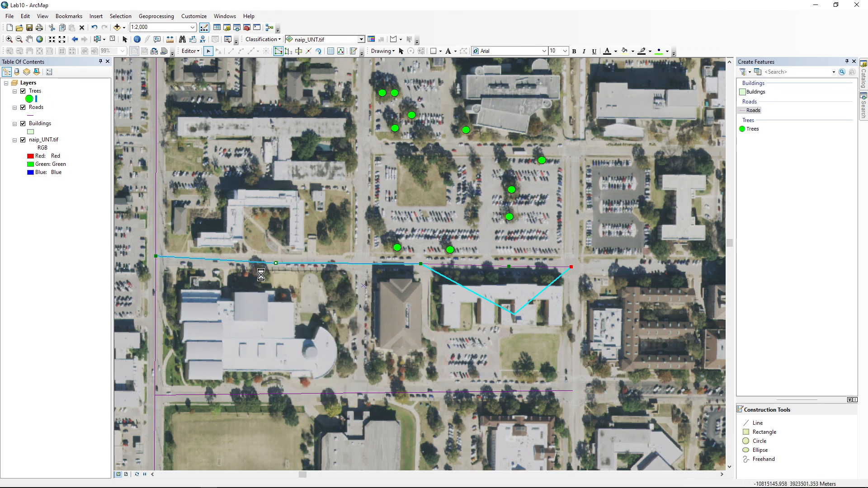
pyautogui.click(279, 265)
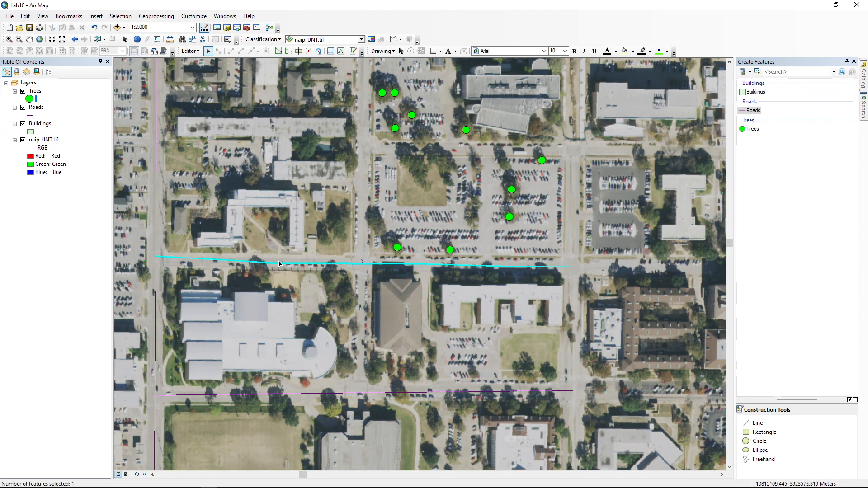
# - Move the Roads line's western end vertex slightly south along the north-south road to straighten the line, and finish the sketch
pyautogui.rightClick(279, 267)
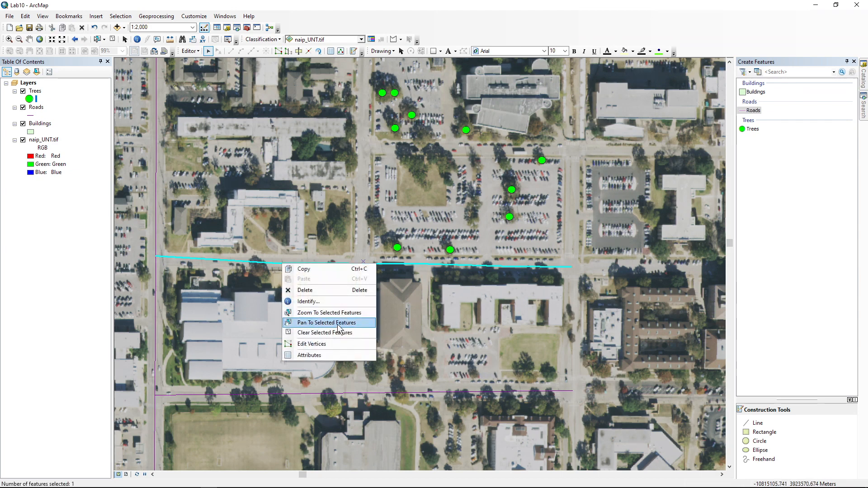
pyautogui.click(335, 342)
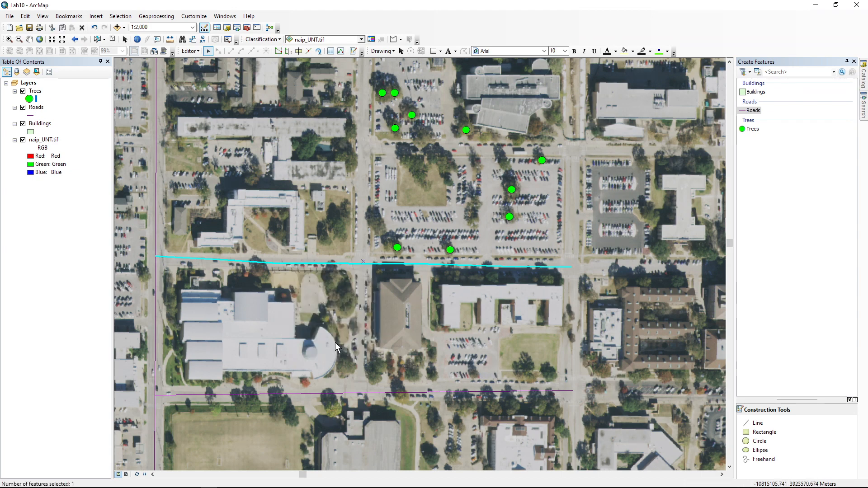
pyautogui.click(276, 265)
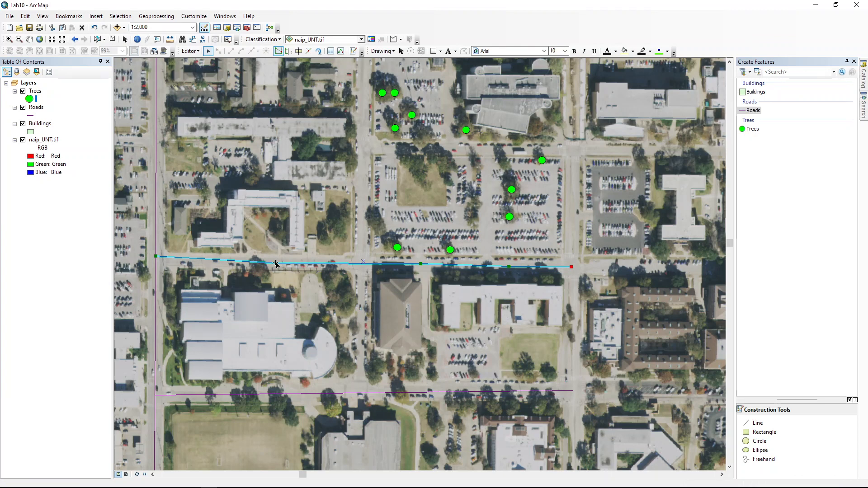
pyautogui.rightClick(171, 258)
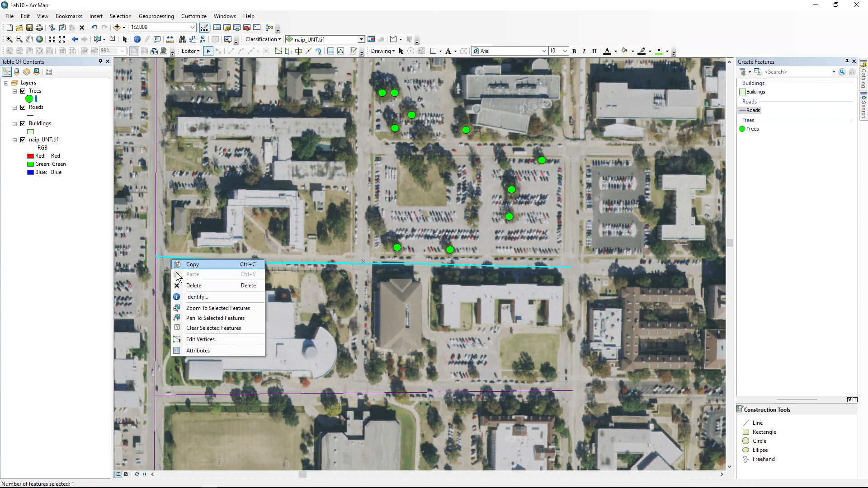
pyautogui.click(195, 340)
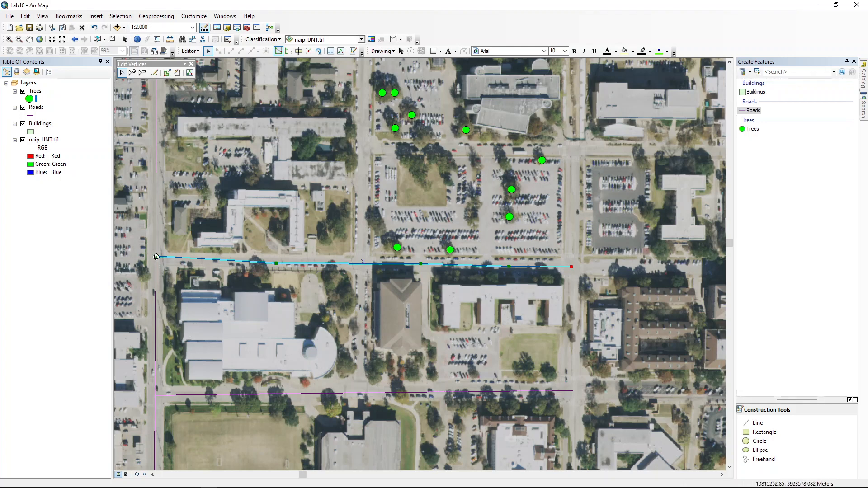
pyautogui.moveTo(156, 257); pyautogui.dragTo(155, 262)
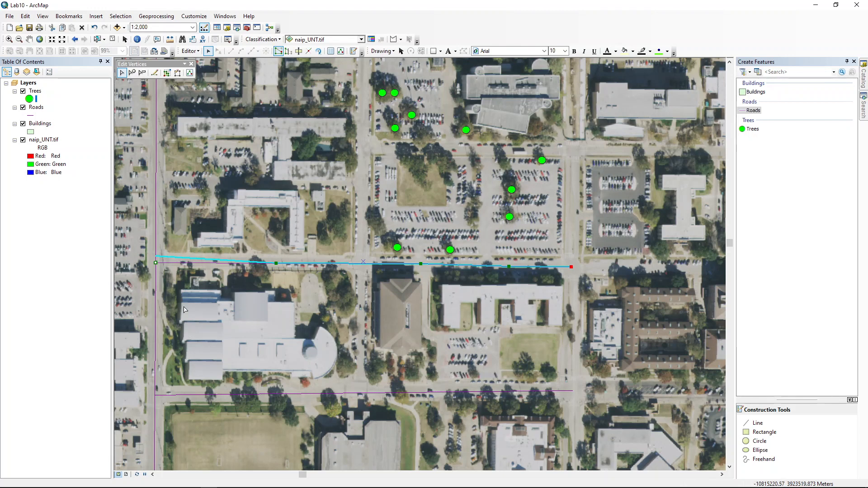
pyautogui.click(184, 274)
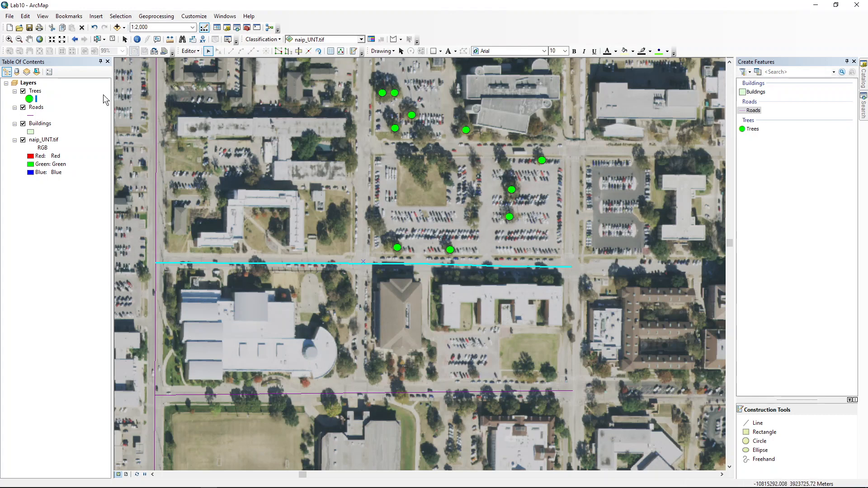
# - Save the edits and clear the selected road feature
pyautogui.click(196, 52)
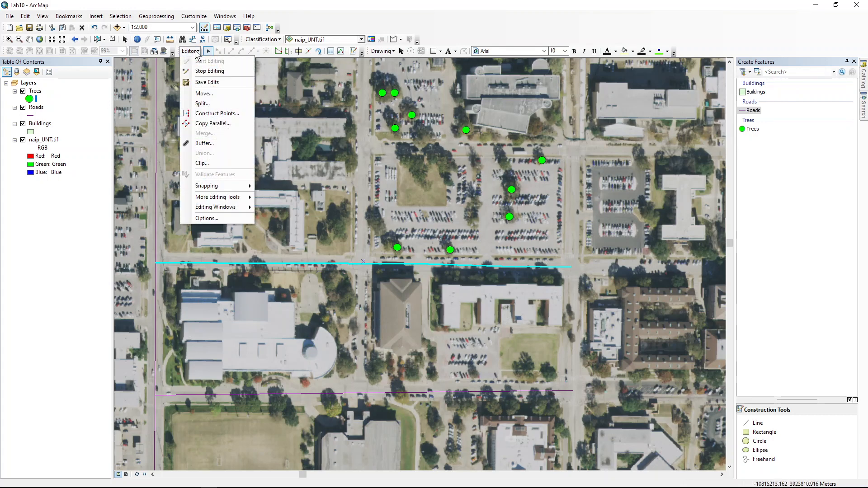
pyautogui.click(203, 83)
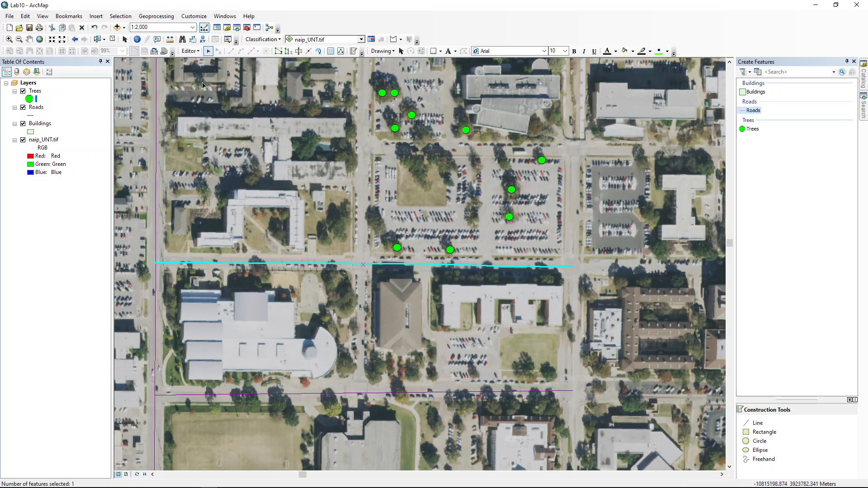
pyautogui.click(114, 40)
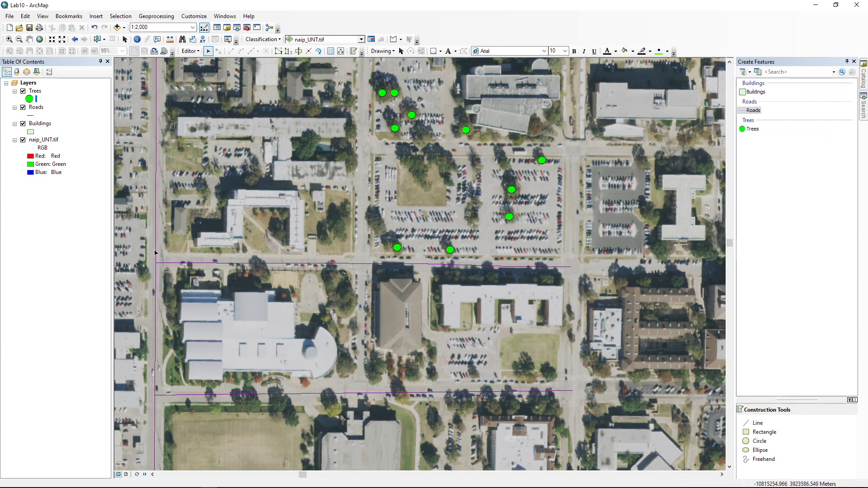
# - Set the Roads layer's line symbol width to 3
pyautogui.click(32, 116)
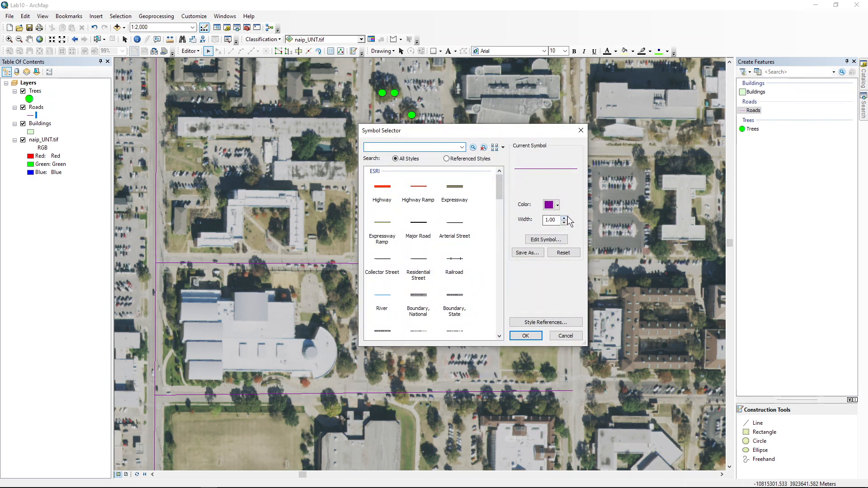
pyautogui.click(563, 217)
pyautogui.click(563, 218)
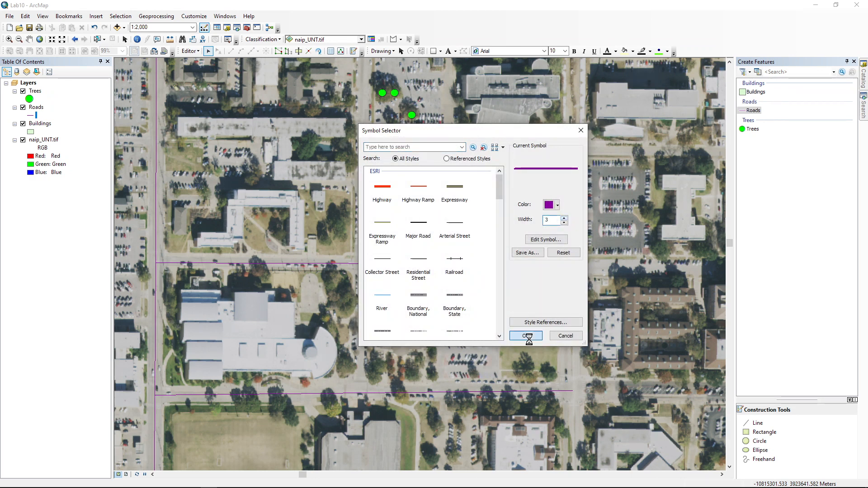
pyautogui.click(524, 335)
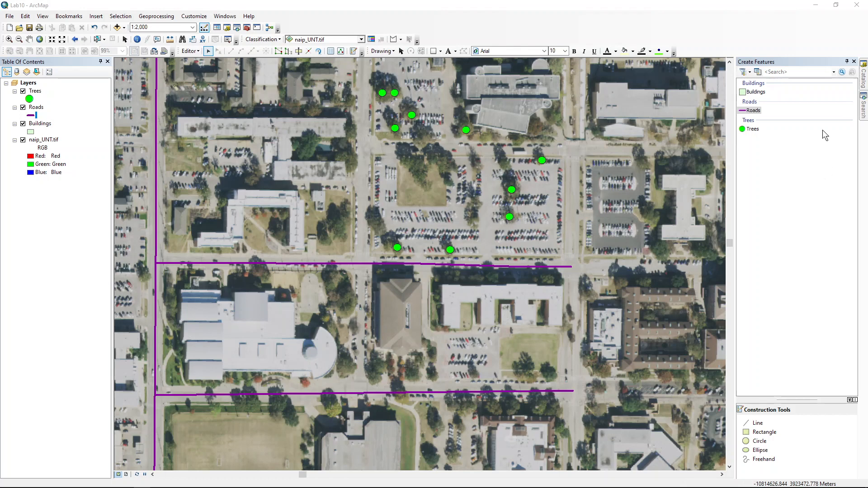
# - Start a Buildings polygon on the brown-roofed building and trace its north edge around the projecting section to the northwest corner
pyautogui.click(756, 93)
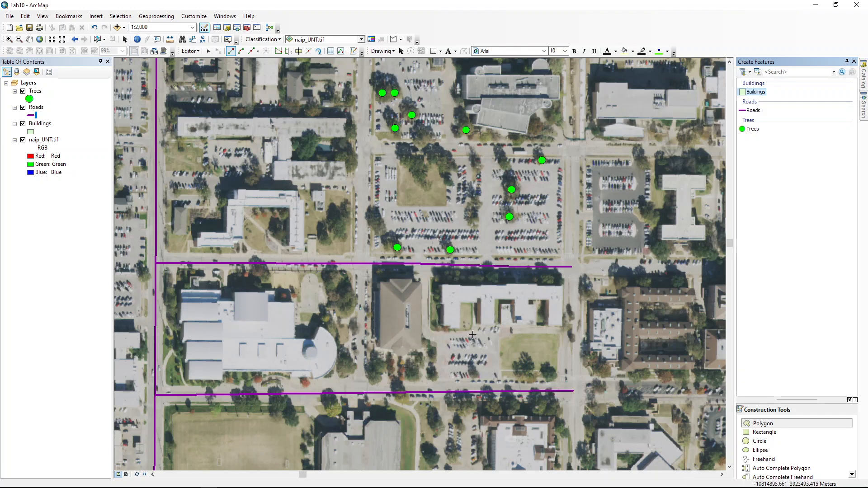
pyautogui.scroll(-3, 426, 366)
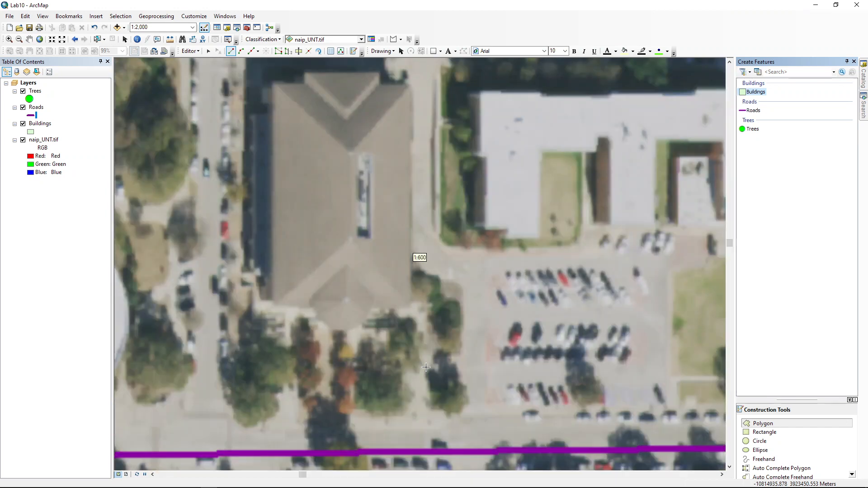
pyautogui.moveTo(353, 180); pyautogui.dragTo(400, 245)
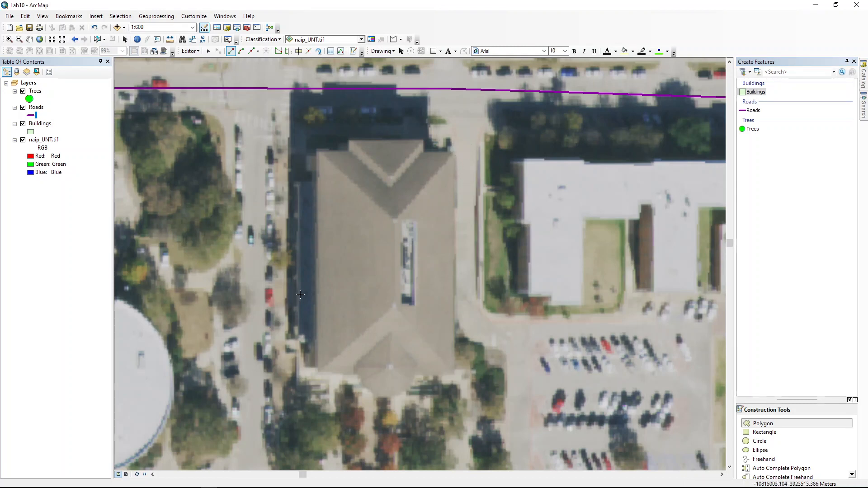
pyautogui.click(455, 152)
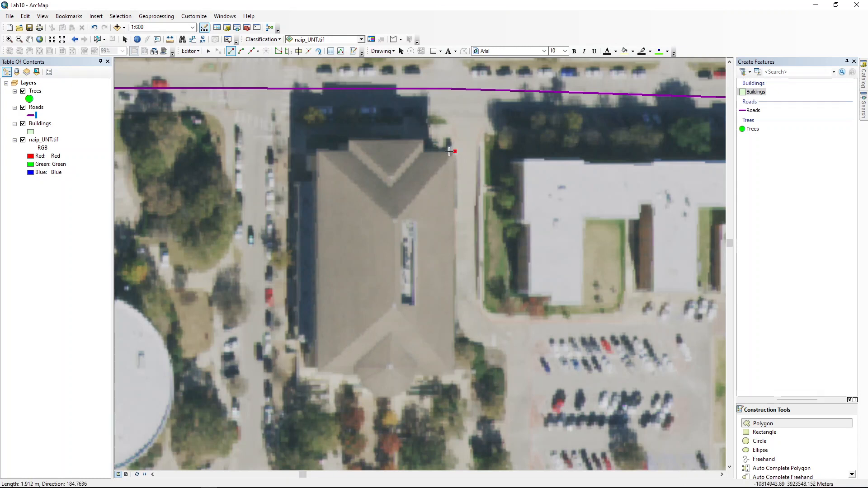
pyautogui.click(423, 152)
pyautogui.click(423, 140)
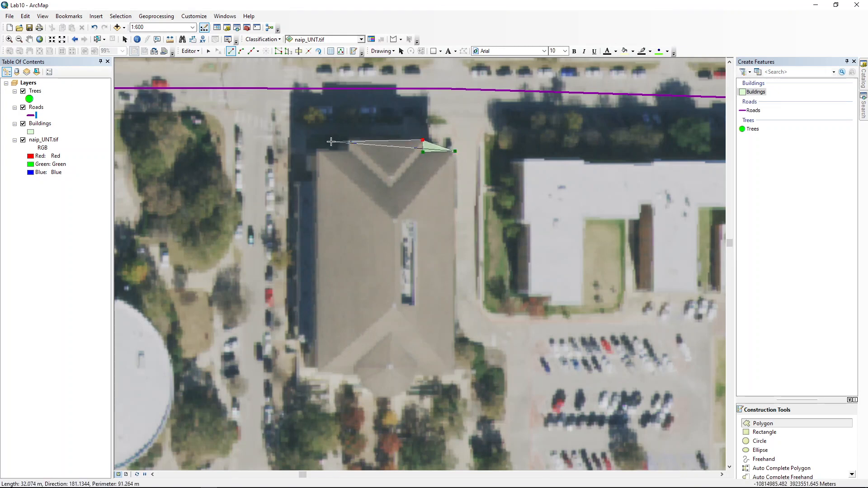
pyautogui.click(350, 140)
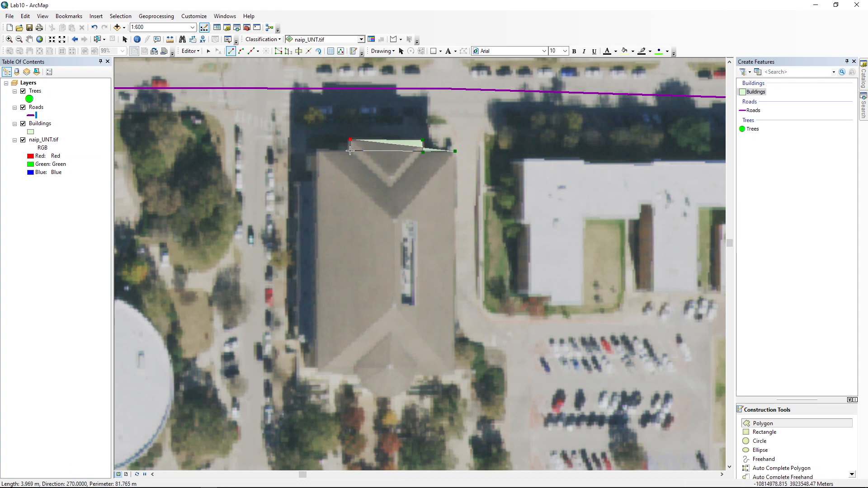
pyautogui.click(350, 151)
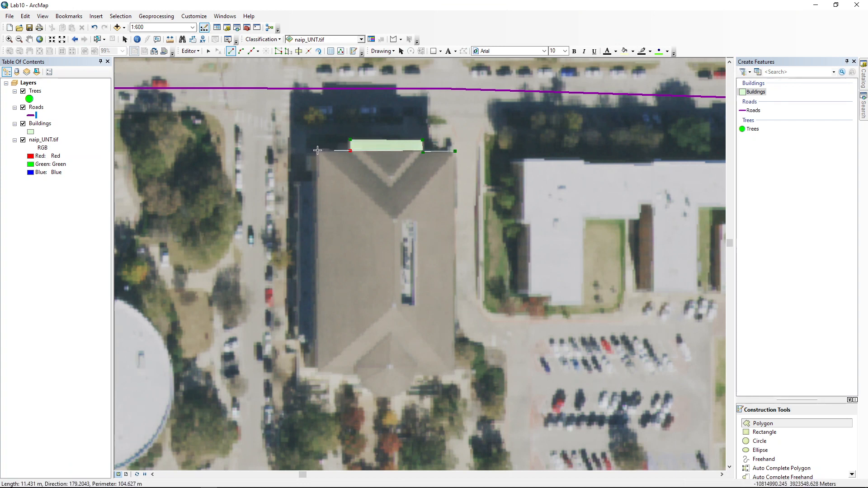
pyautogui.click(315, 150)
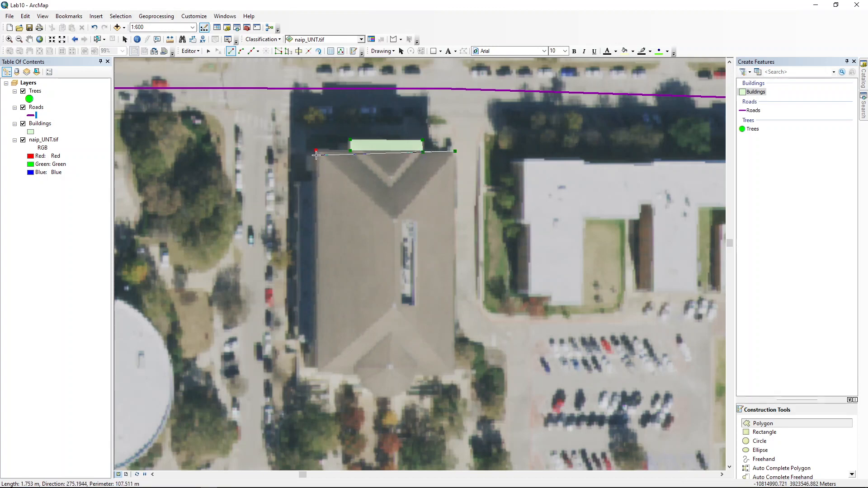
# - Trace the brown-roofed building's west side around its projecting strip down to the southwest corner
pyautogui.click(316, 182)
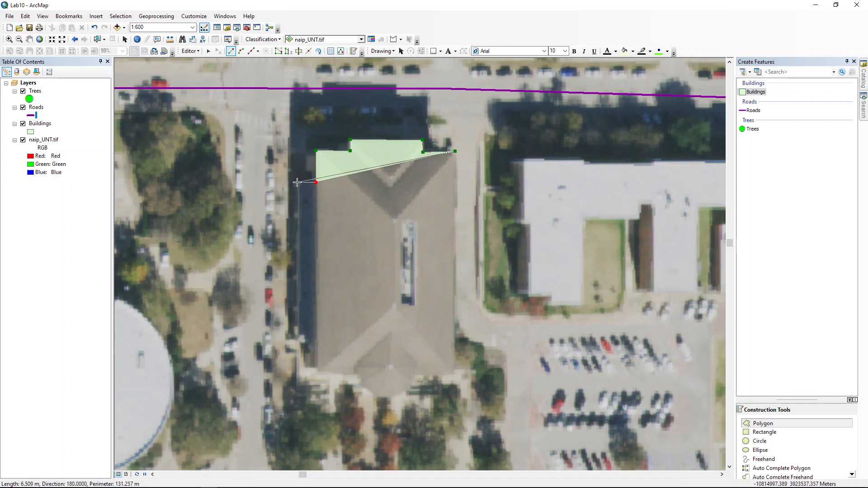
pyautogui.click(297, 183)
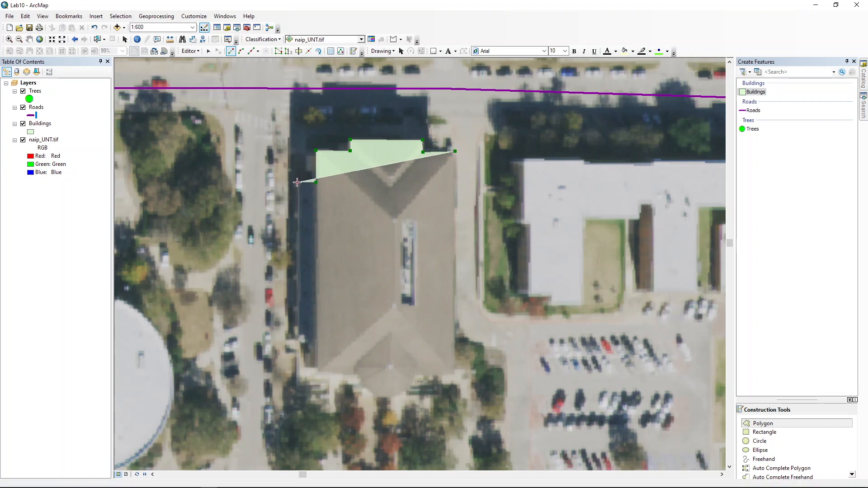
pyautogui.click(299, 335)
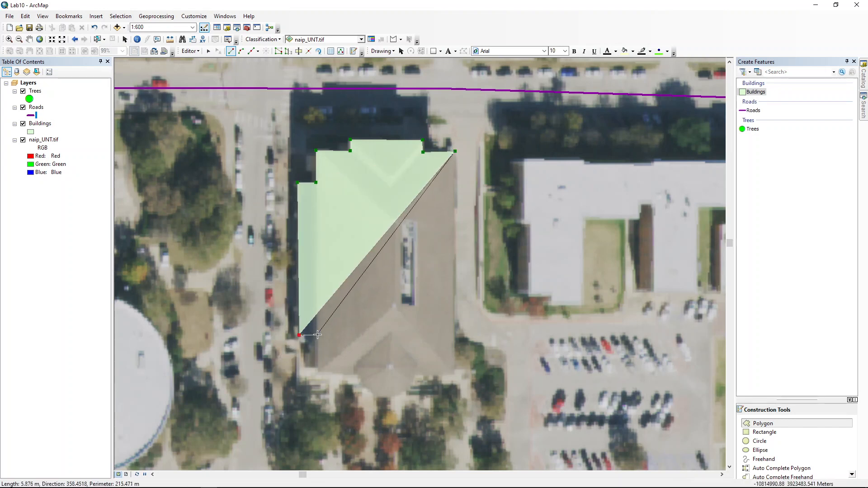
pyautogui.click(316, 335)
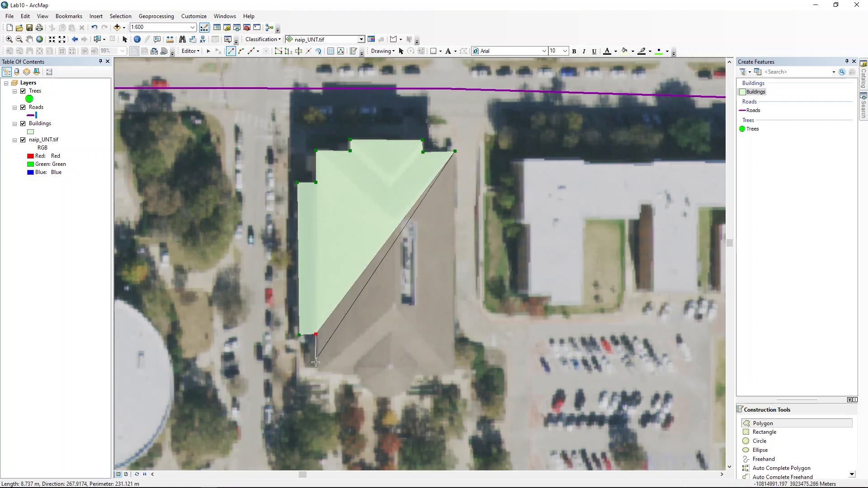
pyautogui.click(317, 372)
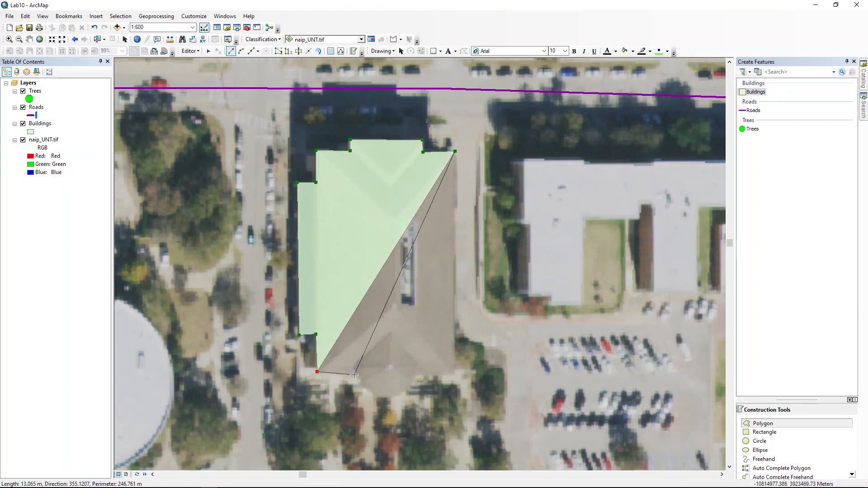
# - Trace the rounded bay on the brown-roofed building's south side and finish the polygon at the southeast corner
pyautogui.click(355, 375)
pyautogui.click(363, 386)
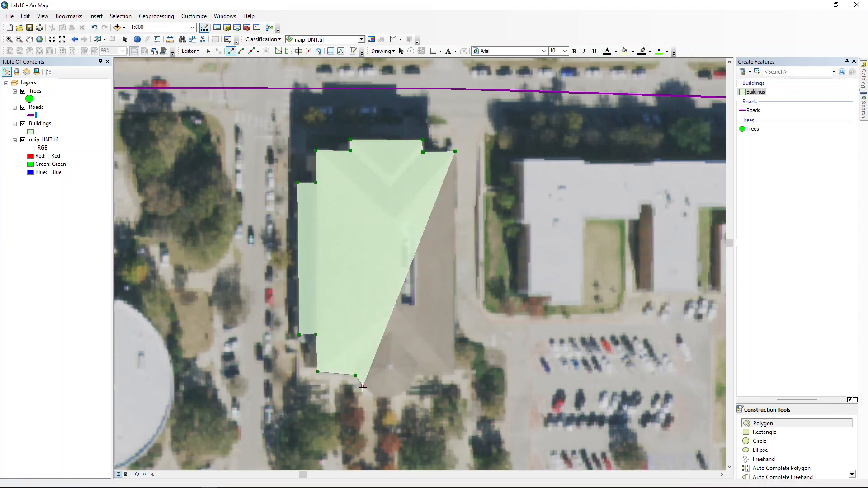
pyautogui.click(372, 393)
pyautogui.click(379, 399)
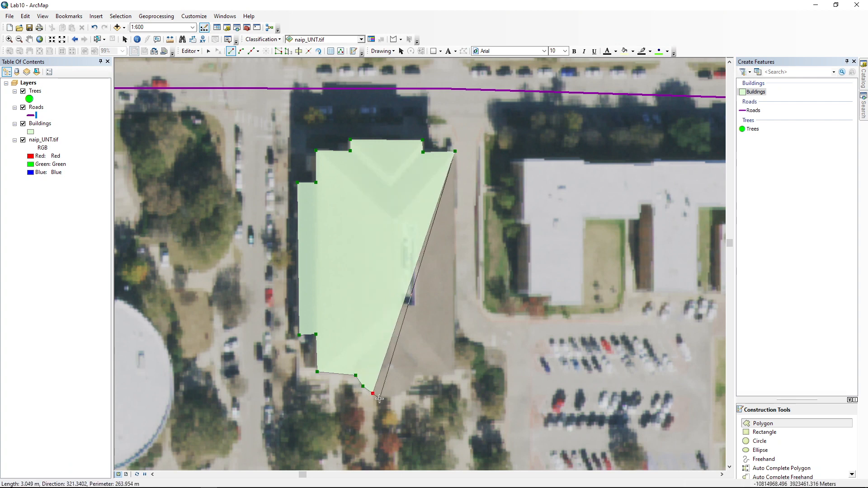
pyautogui.click(389, 398)
pyautogui.click(400, 397)
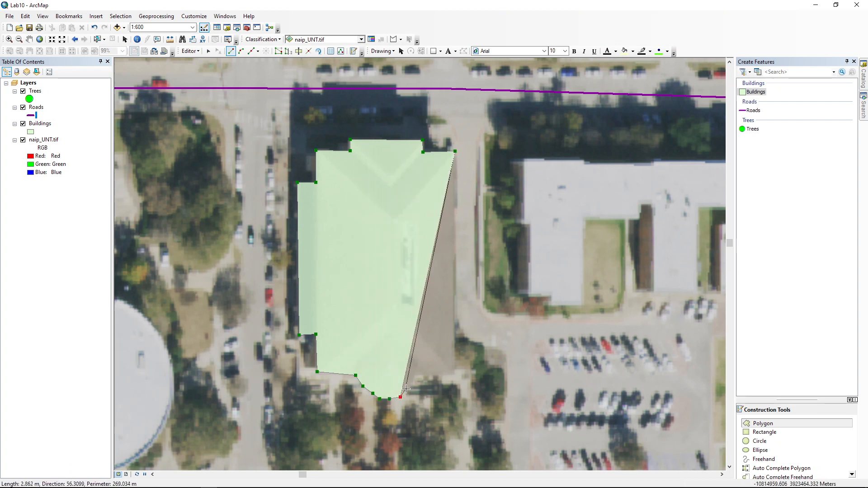
pyautogui.click(409, 389)
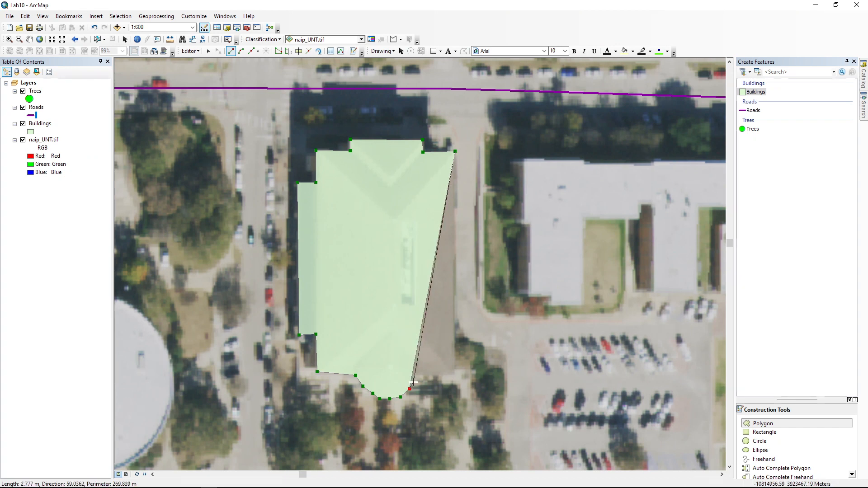
pyautogui.click(413, 383)
pyautogui.click(415, 377)
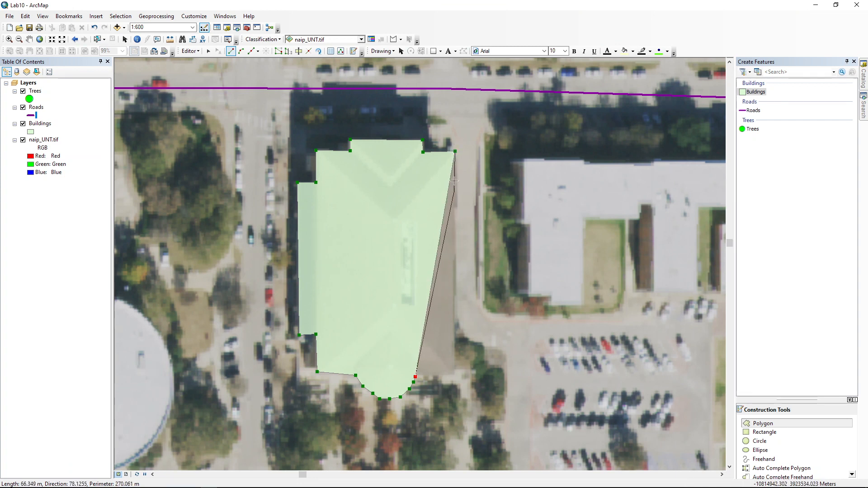
pyautogui.doubleClick(455, 377)
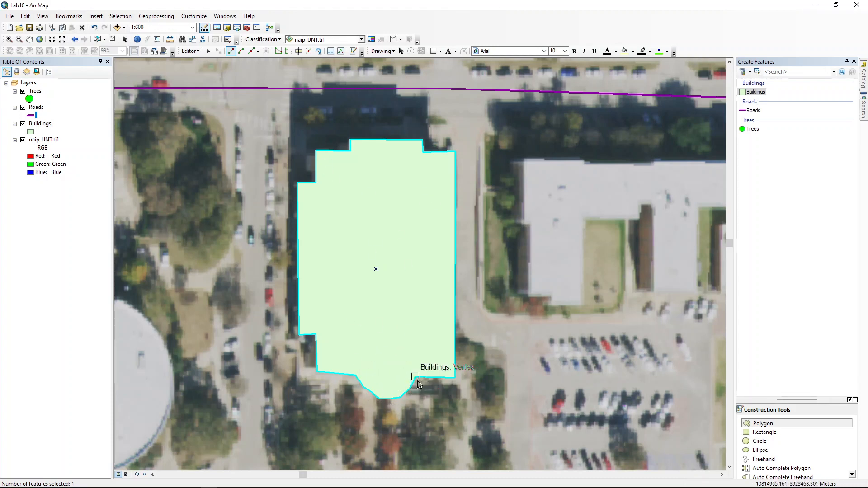
# - Start a Buildings polygon at the northwest corner of the neighboring white-roofed building and trace around its western wing
pyautogui.scroll(2, 395, 322)
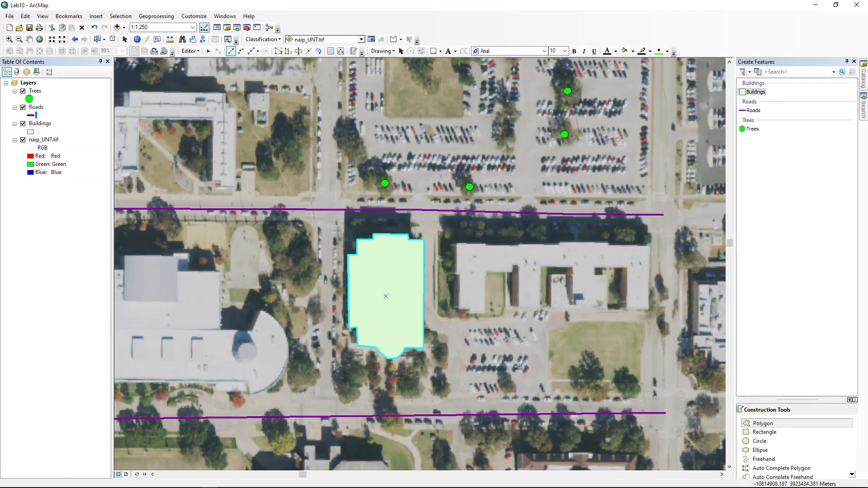
pyautogui.moveTo(456, 308); pyautogui.dragTo(326, 294)
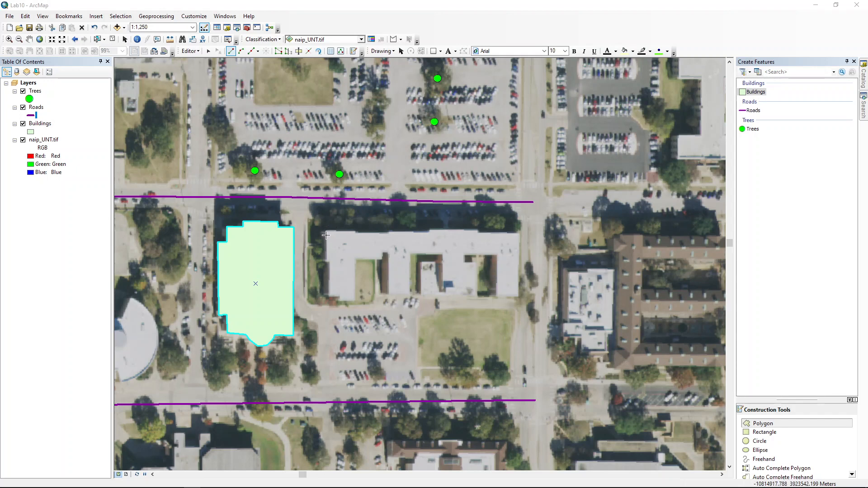
pyautogui.click(324, 231)
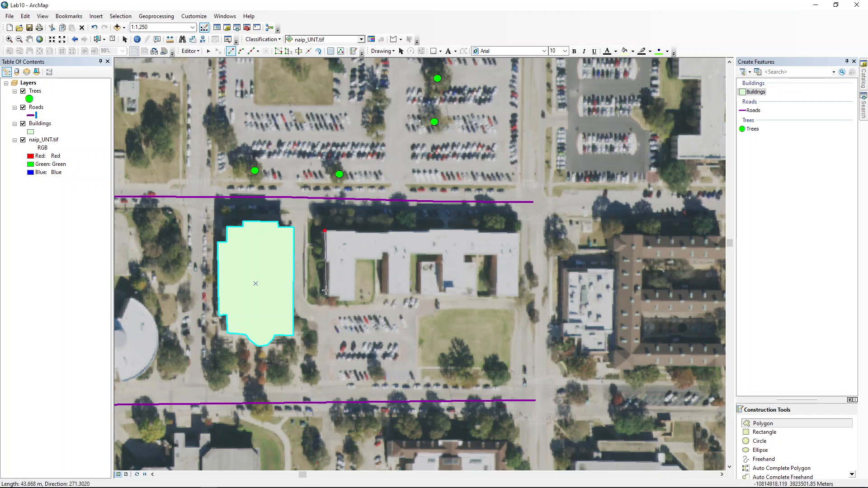
pyautogui.click(314, 299)
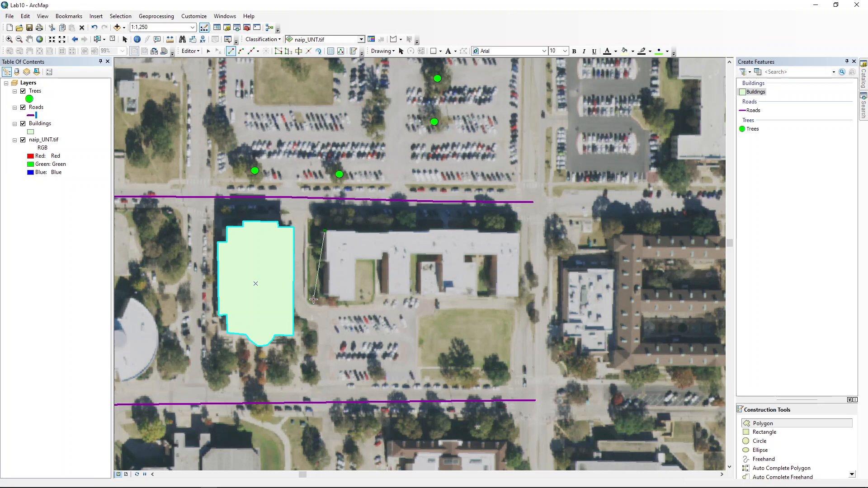
pyautogui.click(355, 302)
pyautogui.click(357, 261)
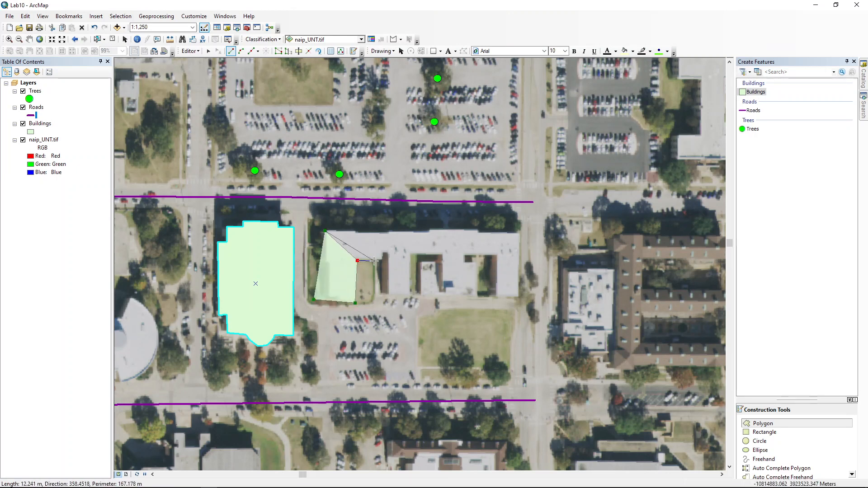
# - Continue the white-roofed building's outline around its second wing and across the north edge of the next courtyard
pyautogui.click(383, 262)
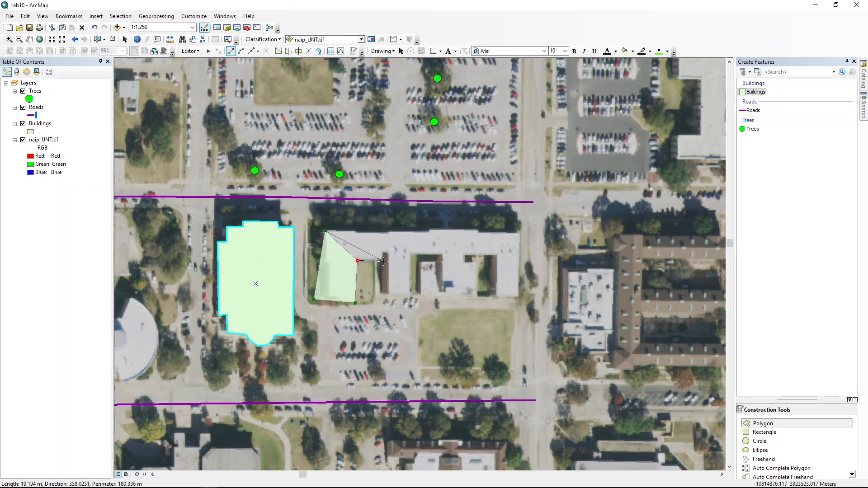
pyautogui.click(383, 296)
pyautogui.click(409, 296)
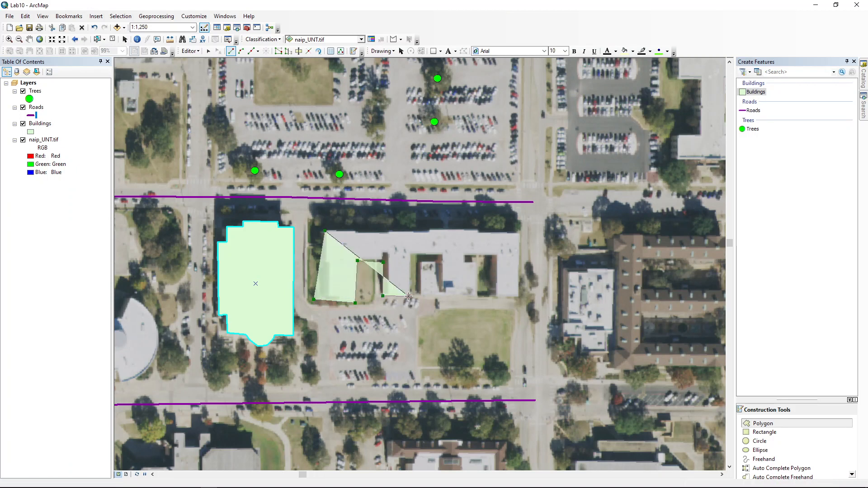
pyautogui.click(408, 256)
pyautogui.click(443, 256)
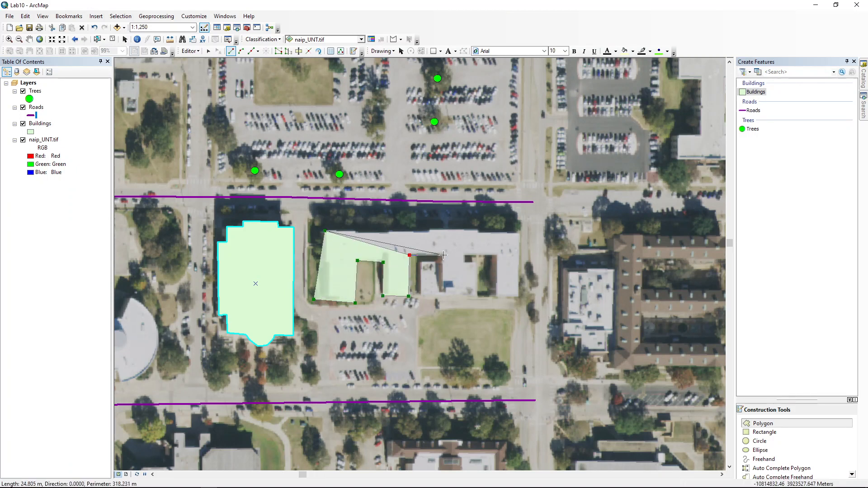
# - Trace the white-roofed building's third wing, including the small notch at the eastern courtyard's northwest corner
pyautogui.click(443, 294)
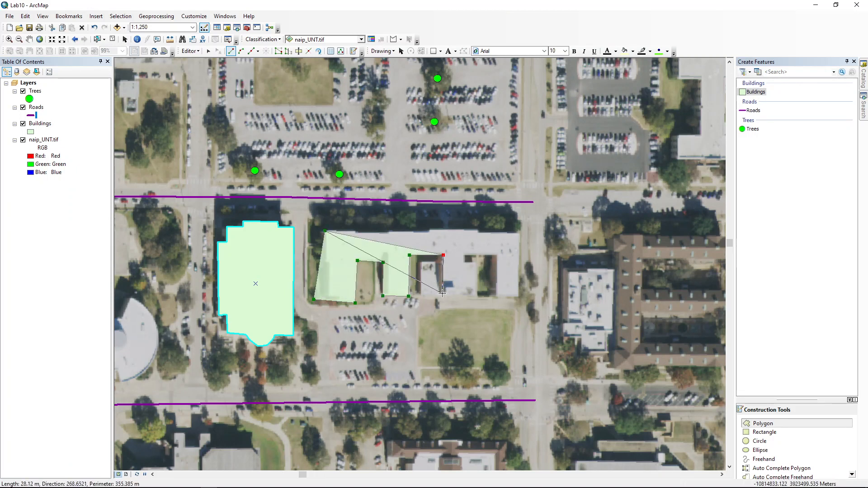
pyautogui.click(478, 296)
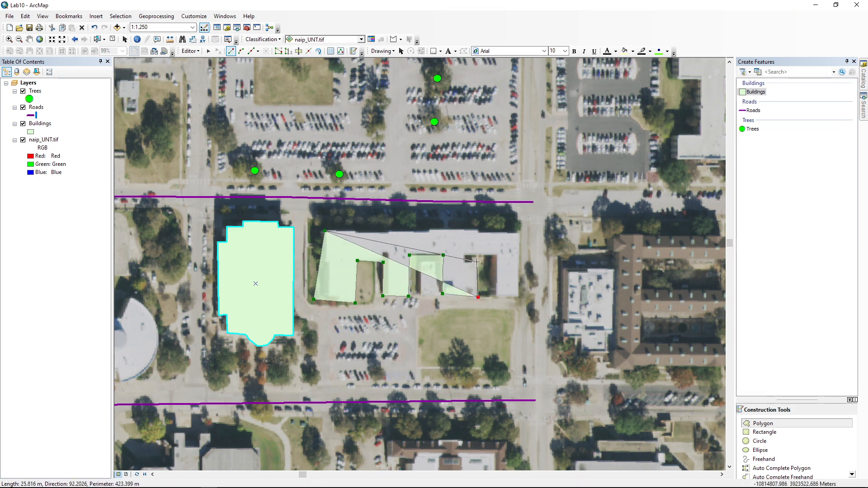
pyautogui.click(477, 262)
pyautogui.click(465, 264)
pyautogui.click(464, 256)
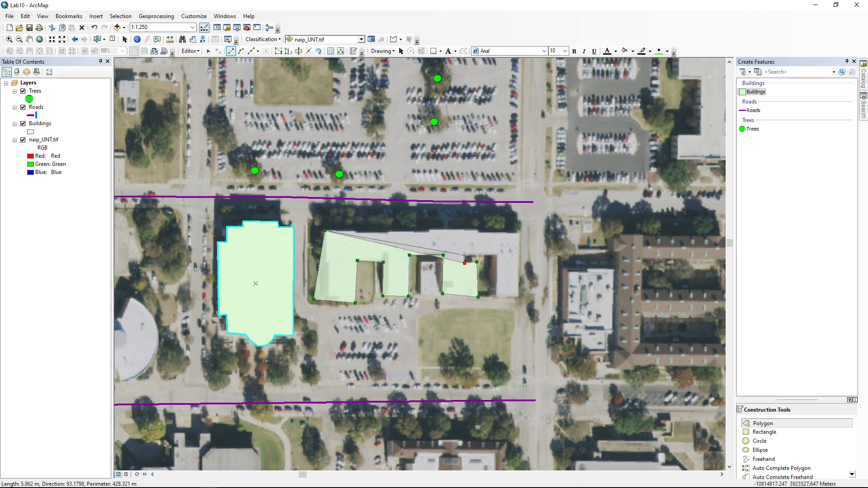
# - Trace the white-roofed building's eastern wing and finish the polygon at its northeast corner
pyautogui.click(497, 247)
pyautogui.click(492, 294)
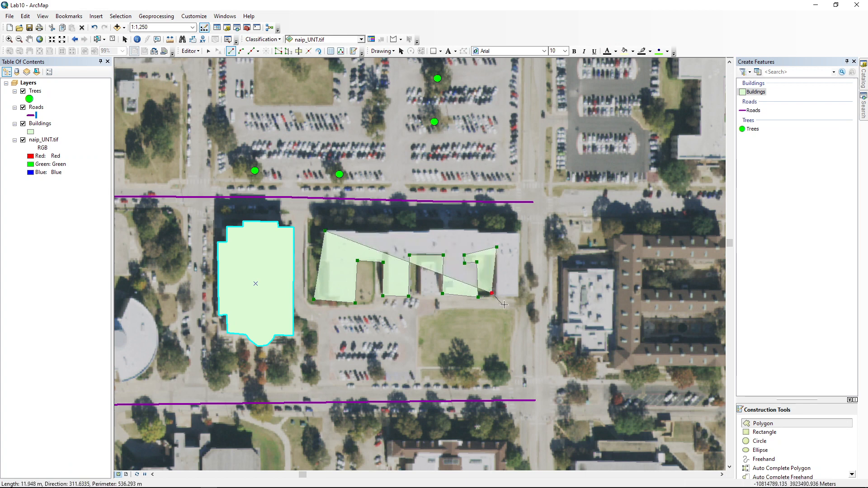
pyautogui.click(517, 296)
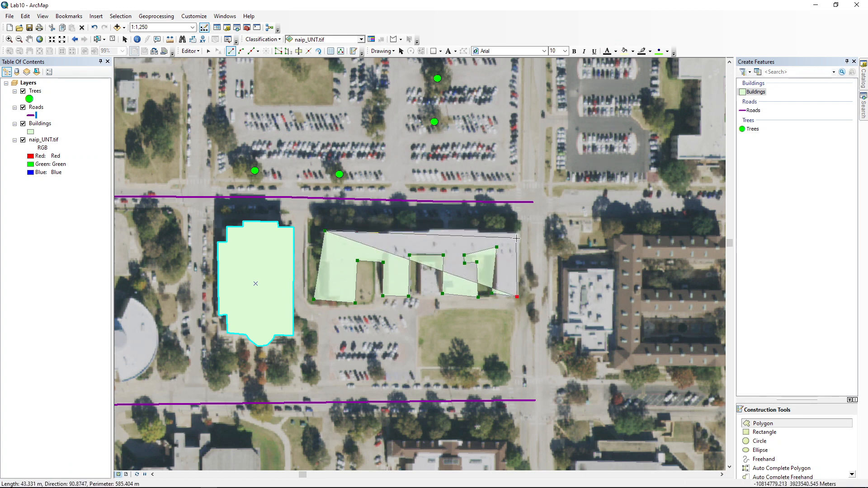
pyautogui.doubleClick(519, 232)
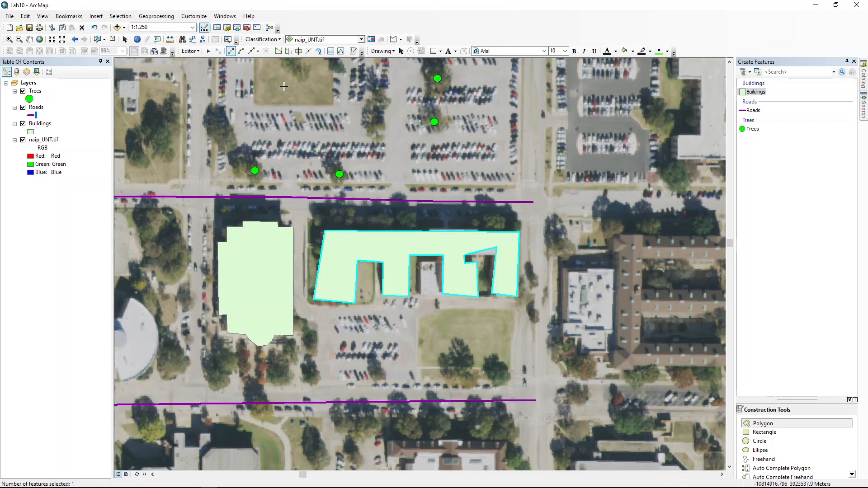
# - Select the white-roofed building's polygon and open it for vertex editing
pyautogui.click(209, 52)
pyautogui.moveTo(314, 299); pyautogui.dragTo(314, 299)
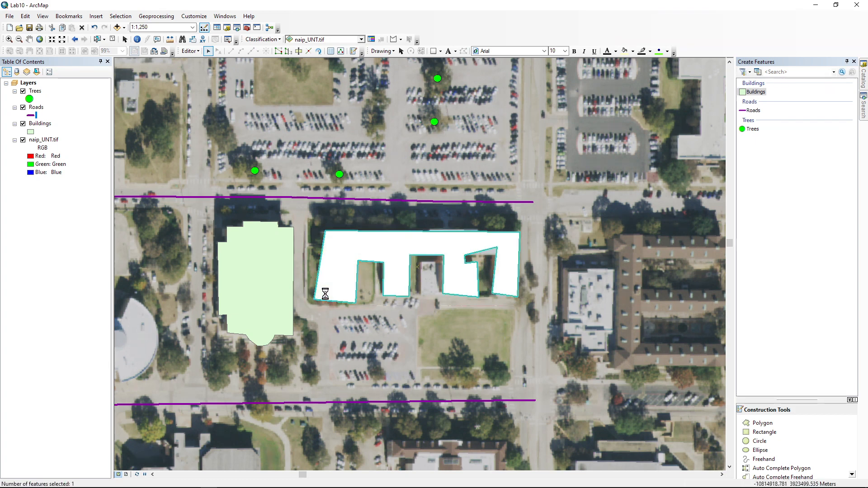
pyautogui.rightClick(317, 297)
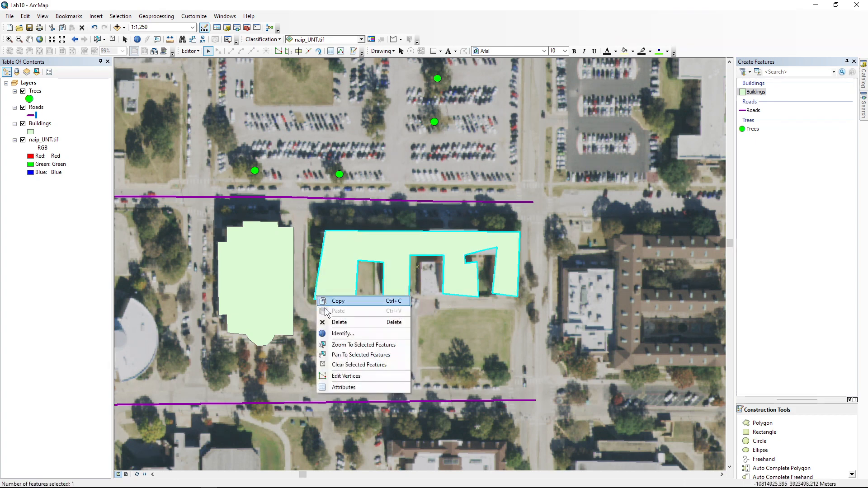
pyautogui.click(341, 376)
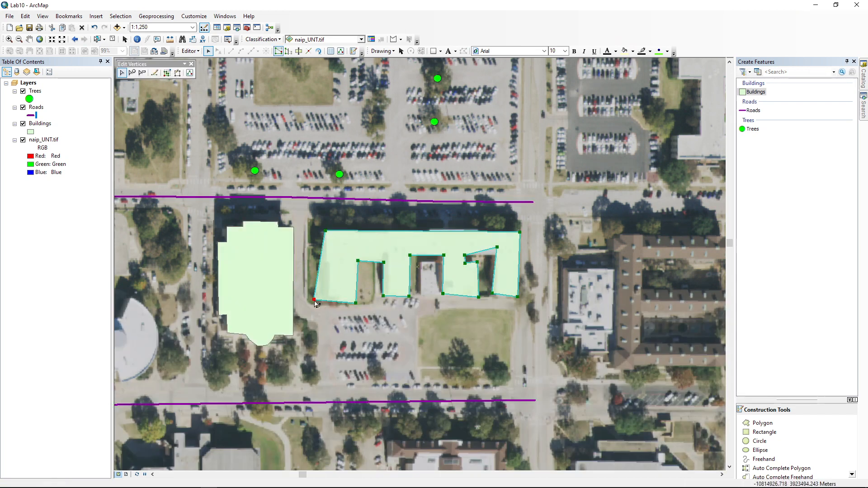
# - Try to reposition the white-roofed building's southwest corner vertex and close the vertex edit
pyautogui.moveTo(314, 300)
pyautogui.mouseDown()
pyautogui.moveTo(328, 301)
pyautogui.moveTo(339, 264)
pyautogui.mouseUp()
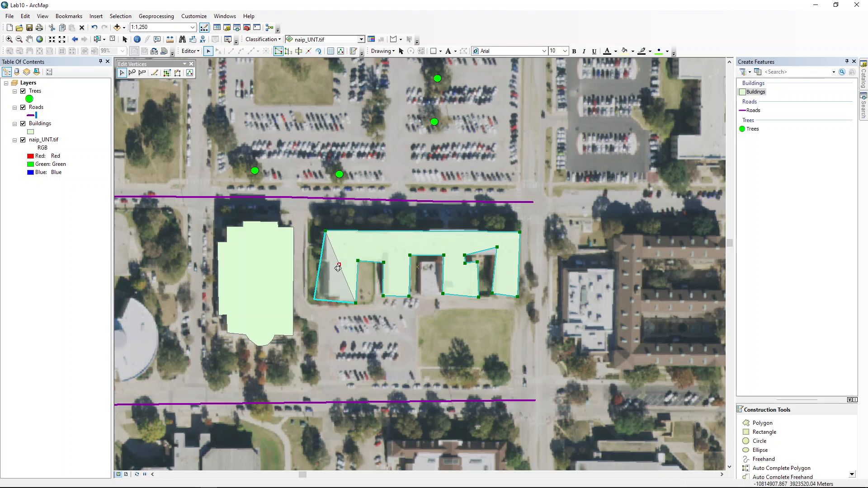
pyautogui.moveTo(338, 268); pyautogui.dragTo(327, 307)
pyautogui.moveTo(326, 307)
pyautogui.mouseDown()
pyautogui.moveTo(333, 291)
pyautogui.moveTo(326, 306)
pyautogui.mouseUp()
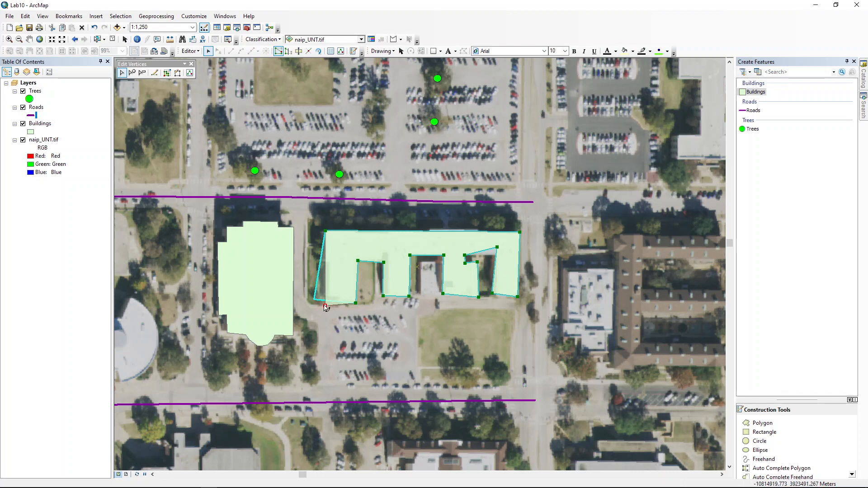
pyautogui.moveTo(324, 306)
pyautogui.mouseDown()
pyautogui.moveTo(342, 246)
pyautogui.moveTo(325, 306)
pyautogui.moveTo(326, 282)
pyautogui.moveTo(346, 250)
pyautogui.mouseUp()
pyautogui.moveTo(342, 246); pyautogui.dragTo(341, 246)
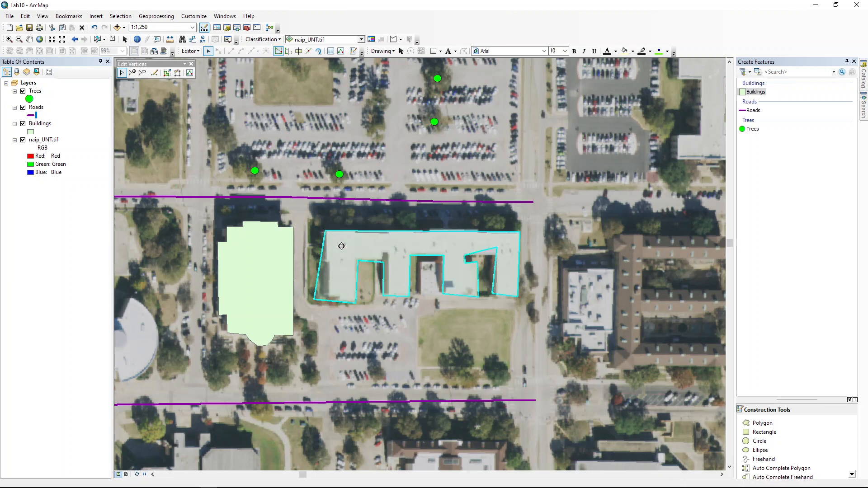
pyautogui.click(325, 265)
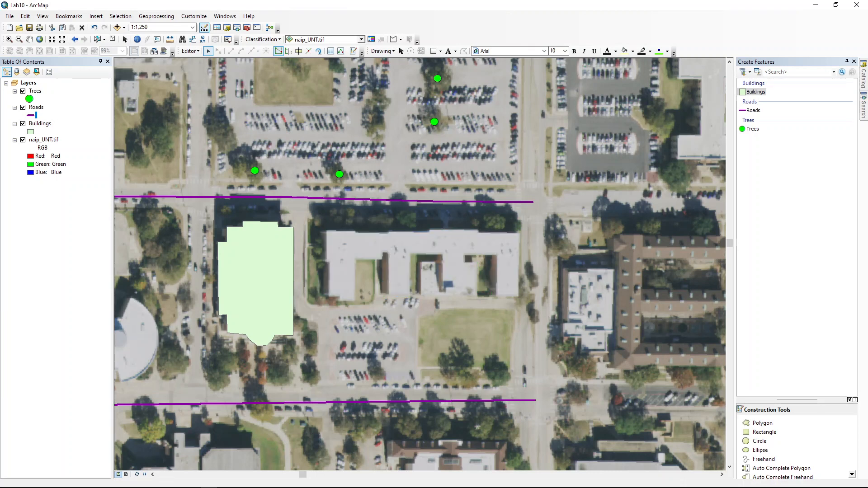
# - Reopen the polygon's vertices and move the displaced southwest vertex onto the western wing's outer roof corner
pyautogui.rightClick(349, 260)
pyautogui.click(370, 341)
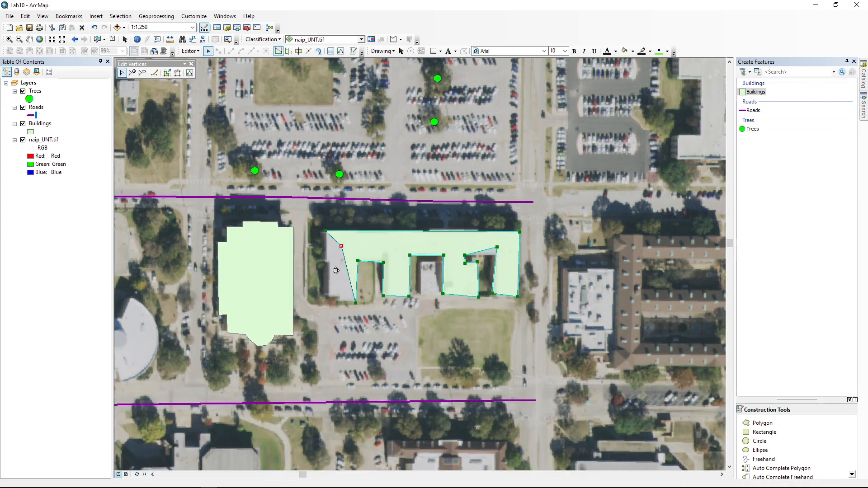
pyautogui.moveTo(341, 247); pyautogui.dragTo(324, 303)
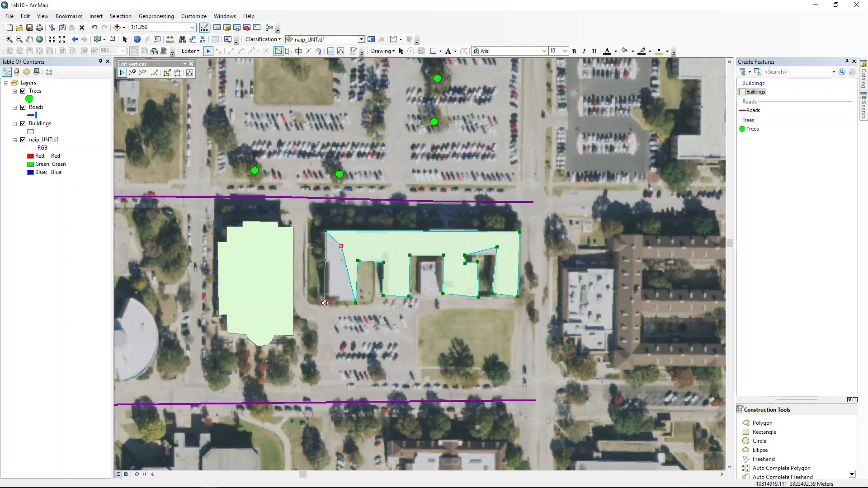
pyautogui.moveTo(325, 303); pyautogui.dragTo(325, 303)
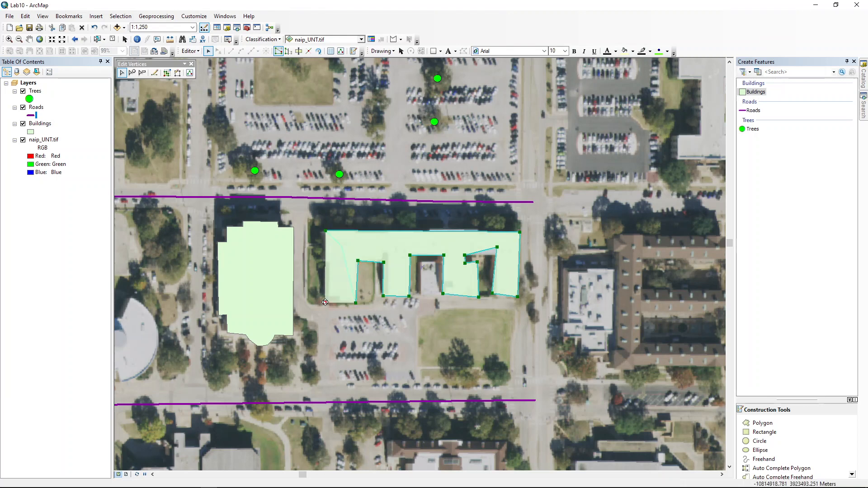
# - Move the eastern courtyard's northeast vertex south so the courtyard's north edge follows the roofline
pyautogui.click(384, 262)
pyautogui.click(358, 261)
pyautogui.moveTo(497, 247); pyautogui.dragTo(496, 256)
# - Try to reposition the eastern wing's southwest corner vertex and finish the vertex edit
pyautogui.moveTo(493, 294)
pyautogui.mouseDown()
pyautogui.moveTo(492, 302)
pyautogui.moveTo(492, 293)
pyautogui.mouseUp()
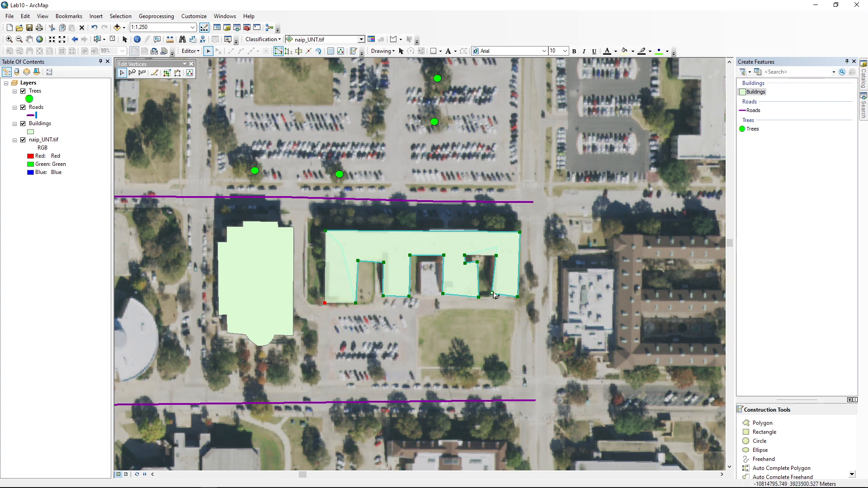
pyautogui.moveTo(493, 298); pyautogui.dragTo(495, 298)
pyautogui.rightClick(462, 258)
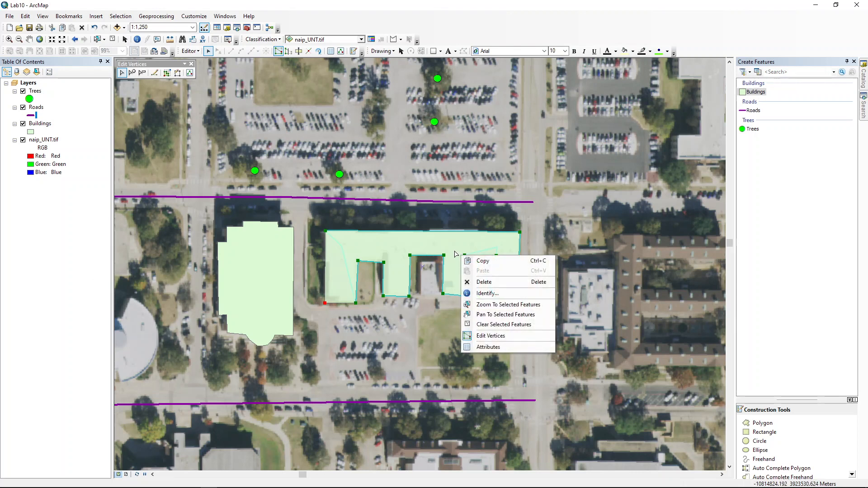
pyautogui.click(425, 23)
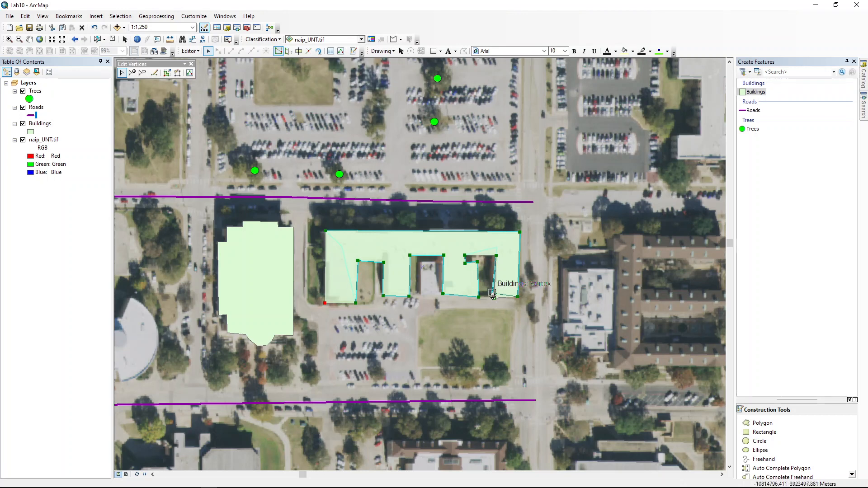
pyautogui.moveTo(500, 275); pyautogui.dragTo(505, 271)
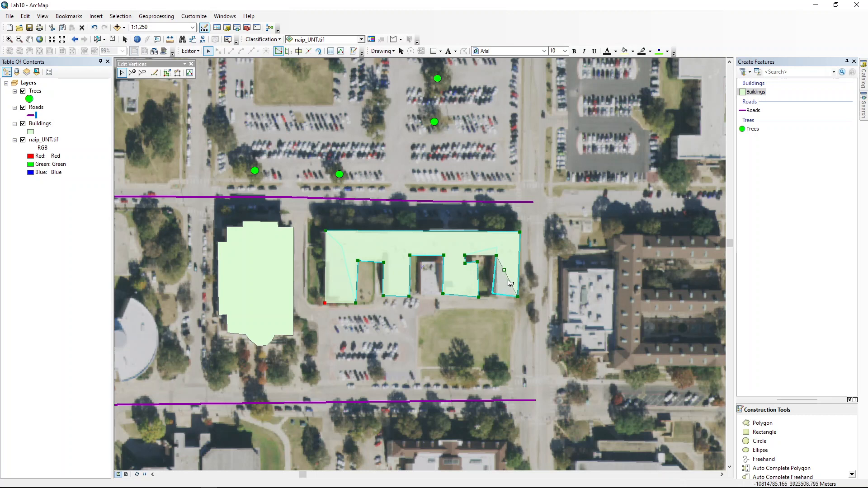
pyautogui.click(515, 289)
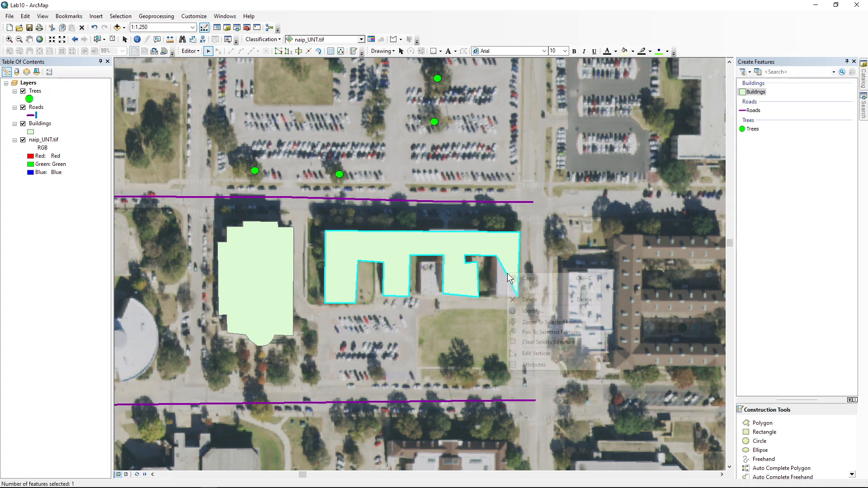
# - Reopen the polygon's vertices and move the eastern wing's southwest vertex onto its roof corner
pyautogui.rightClick(507, 273)
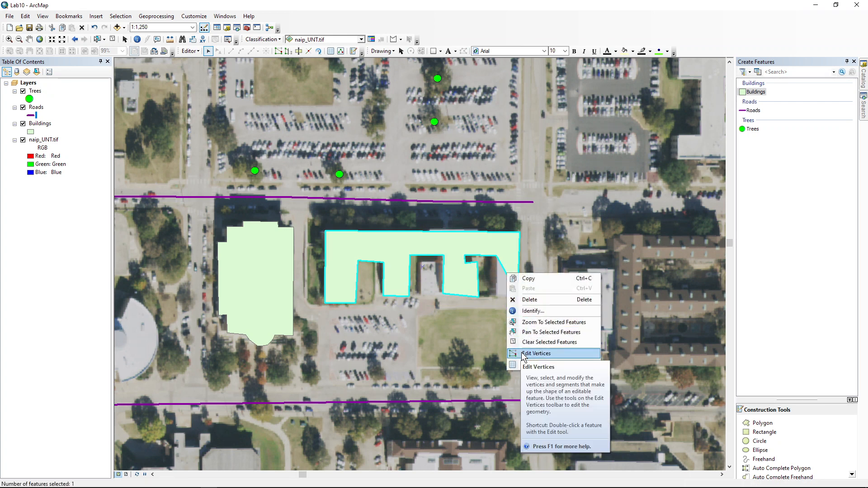
pyautogui.click(524, 355)
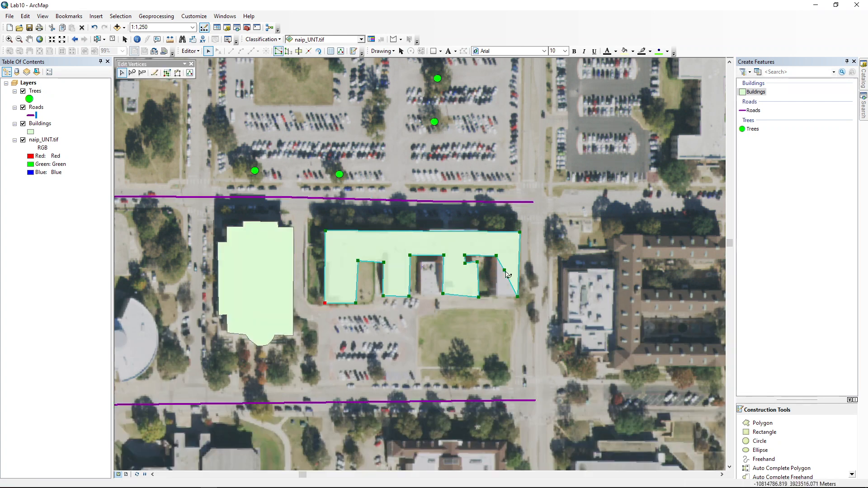
pyautogui.moveTo(504, 270); pyautogui.dragTo(497, 298)
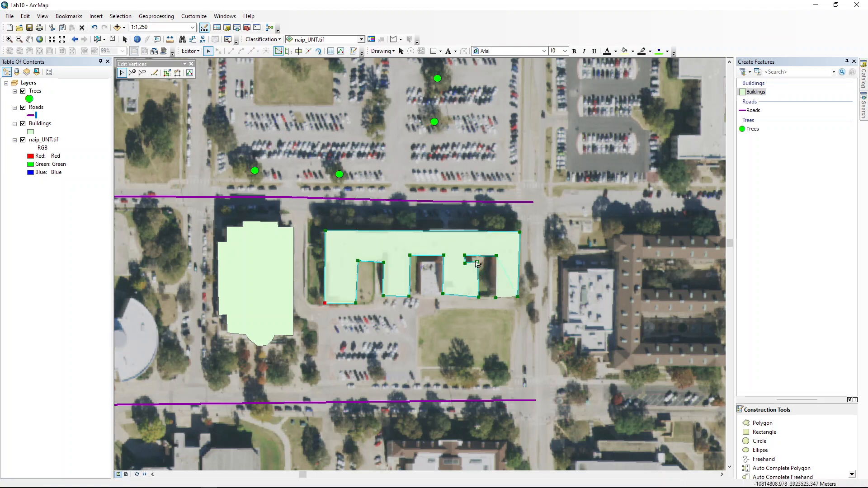
# - Try to reposition the third wing's vertex at the eastern courtyard notch and finish the vertex edit
pyautogui.moveTo(477, 264); pyautogui.dragTo(456, 279)
pyautogui.rightClick(455, 277)
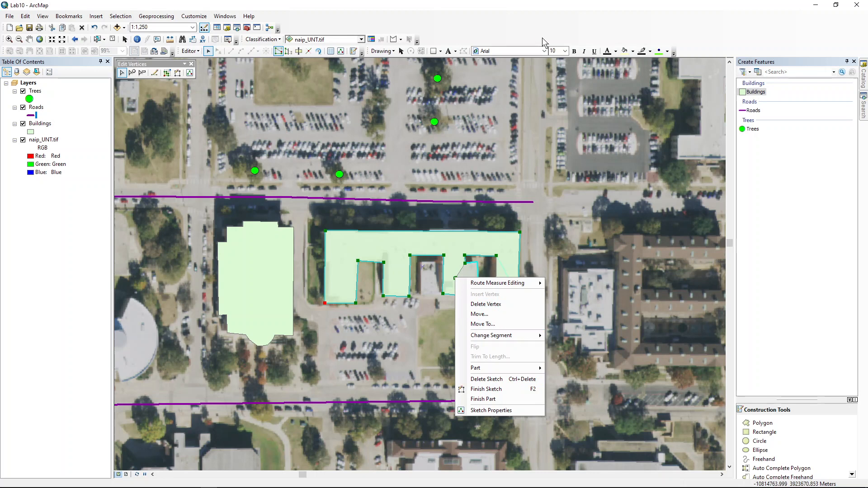
pyautogui.click(505, 240)
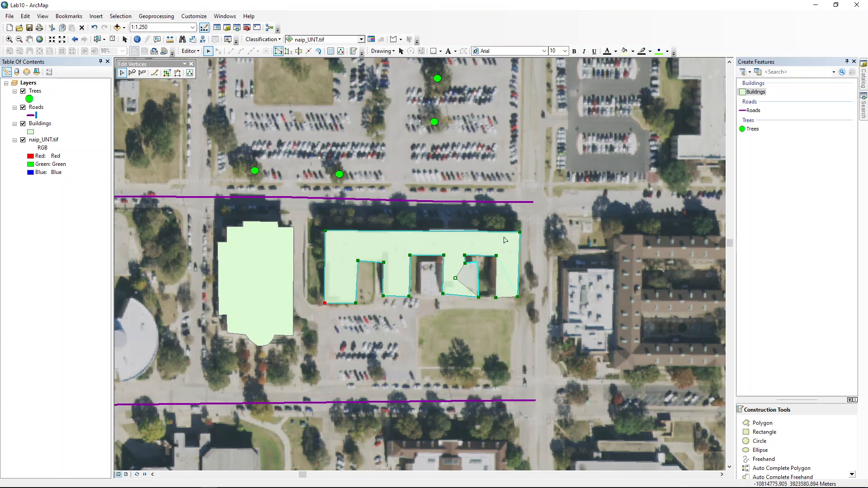
pyautogui.click(474, 273)
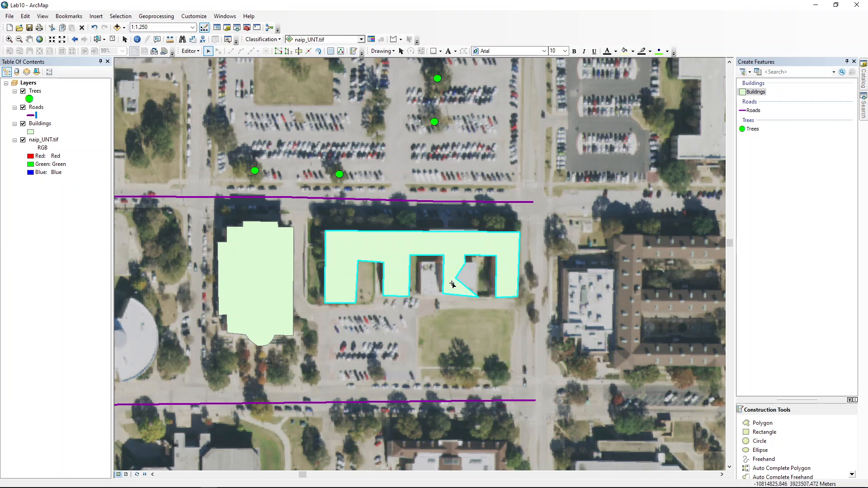
# - Try to pull the third wing's displaced notch vertex back east, then undo the move and close the vertex edit
pyautogui.rightClick(453, 284)
pyautogui.click(480, 363)
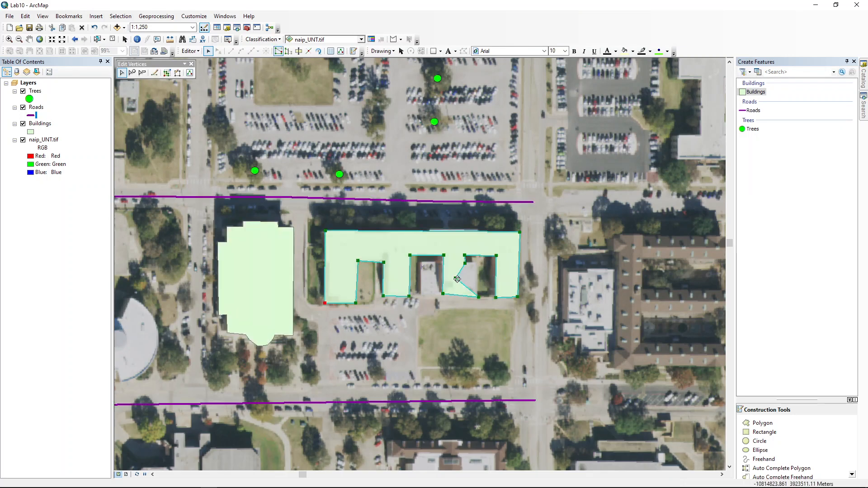
pyautogui.moveTo(455, 278); pyautogui.dragTo(475, 278)
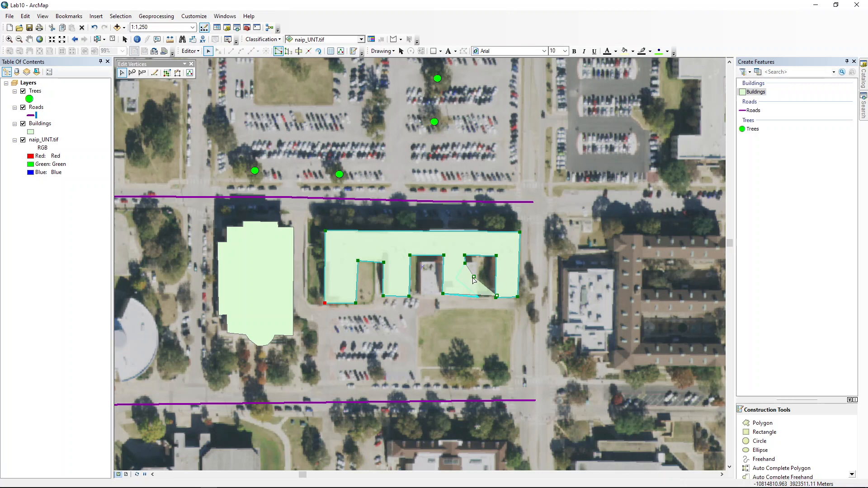
pyautogui.hotkey('ctrl', 'z')
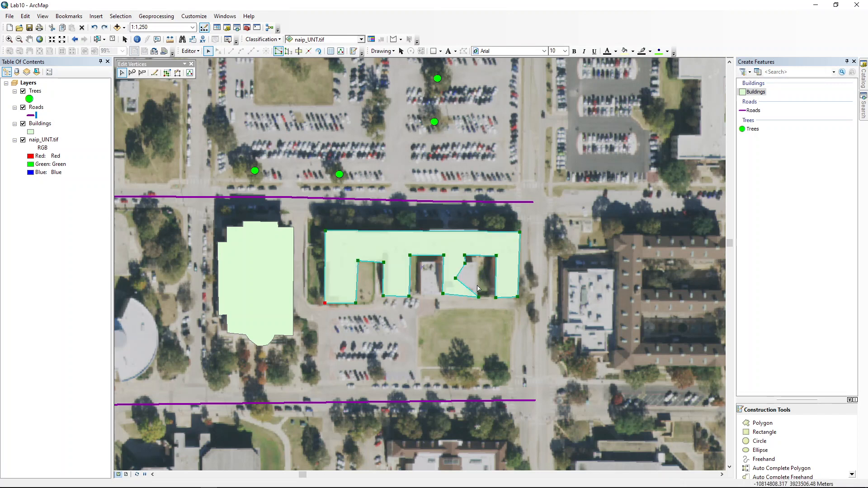
pyautogui.click(455, 280)
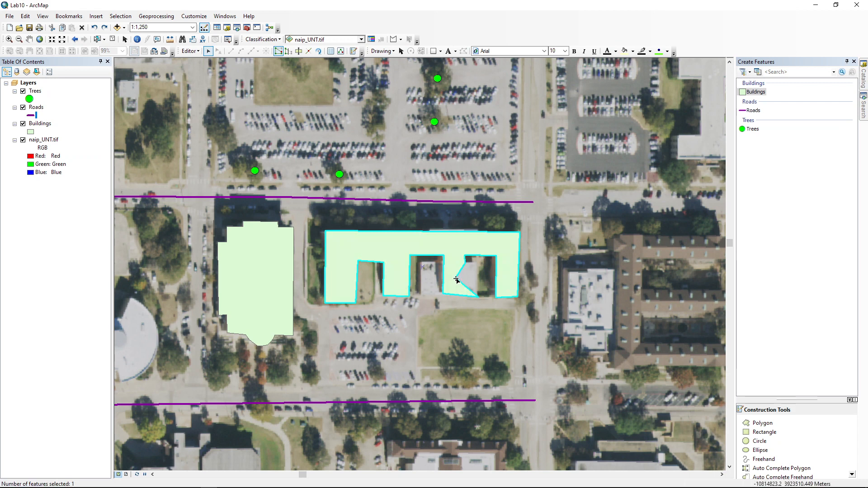
# - Reopen the polygon's vertices and move the displaced notch vertex back to the third wing's northeast corner
pyautogui.rightClick(453, 266)
pyautogui.click(470, 346)
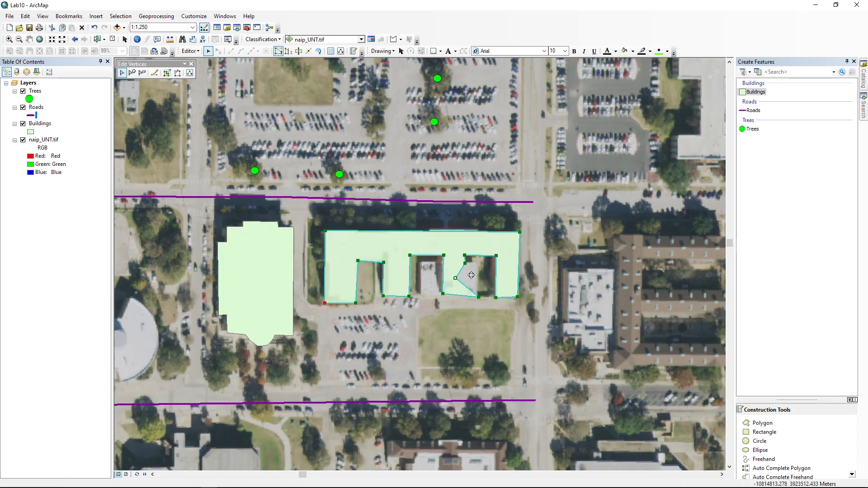
pyautogui.moveTo(471, 275); pyautogui.dragTo(480, 263)
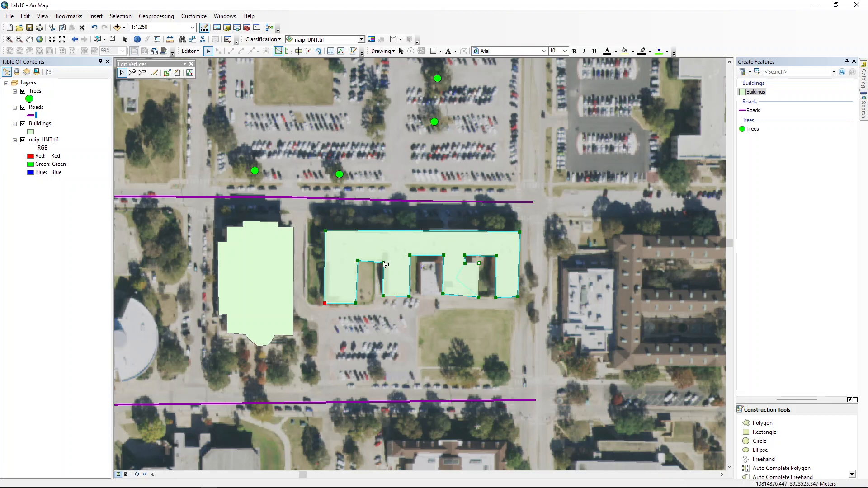
# - Align the western courtyard's northeast vertex with the courtyard's north edge, then finish the edit and deselect the polygon
pyautogui.click(387, 246)
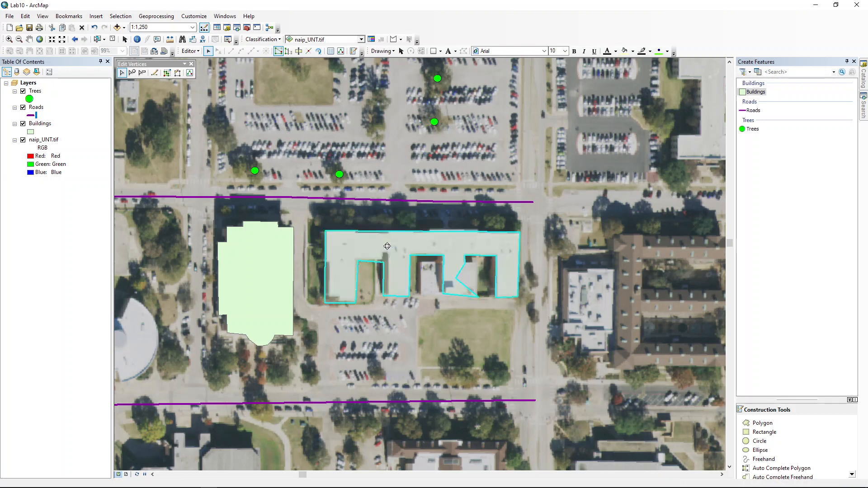
pyautogui.click(391, 260)
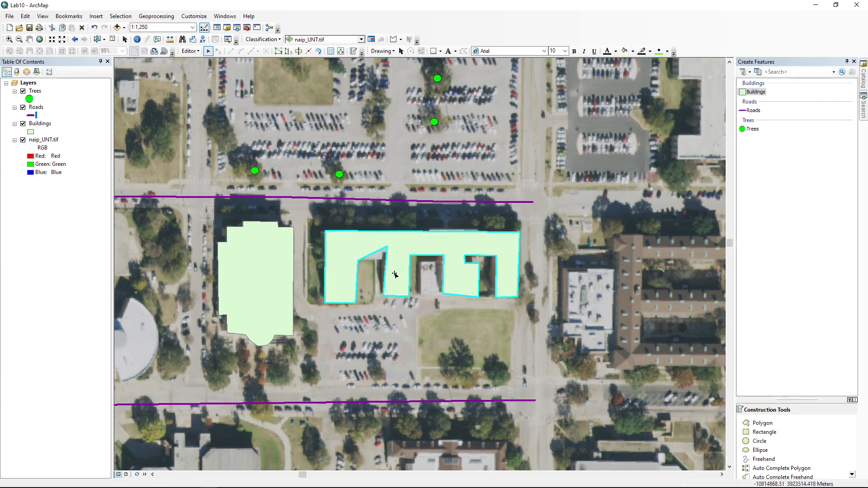
pyautogui.rightClick(411, 334)
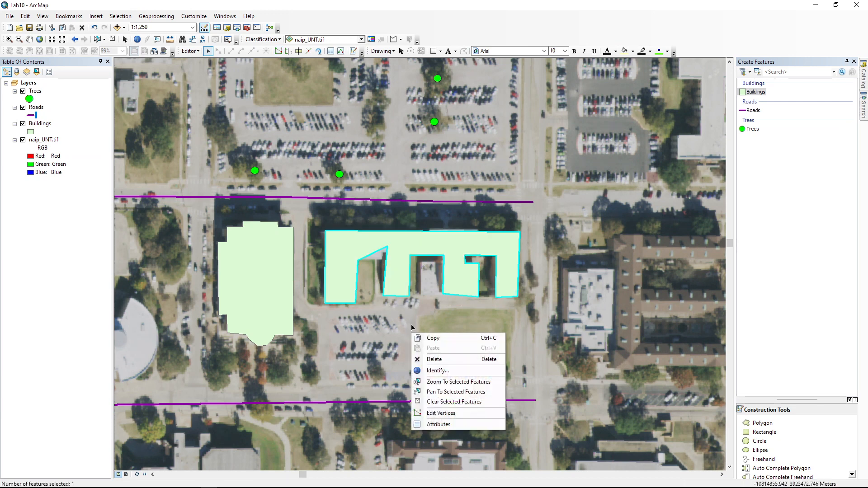
pyautogui.click(441, 414)
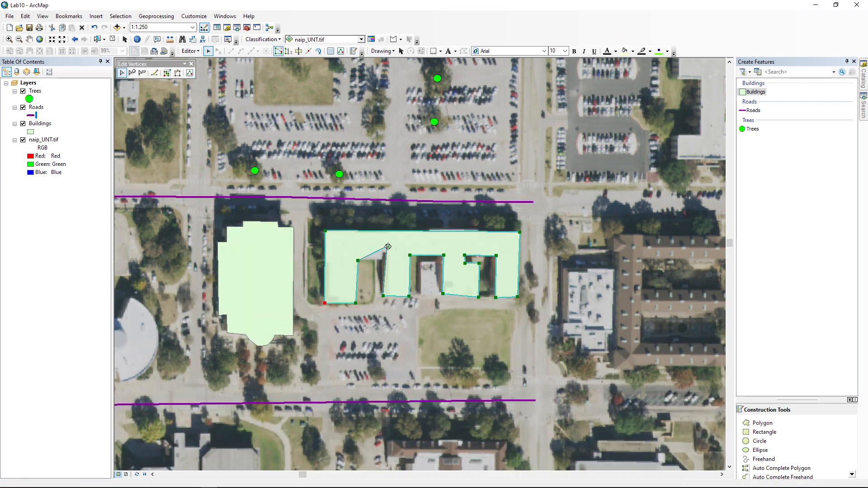
pyautogui.moveTo(388, 246); pyautogui.dragTo(386, 261)
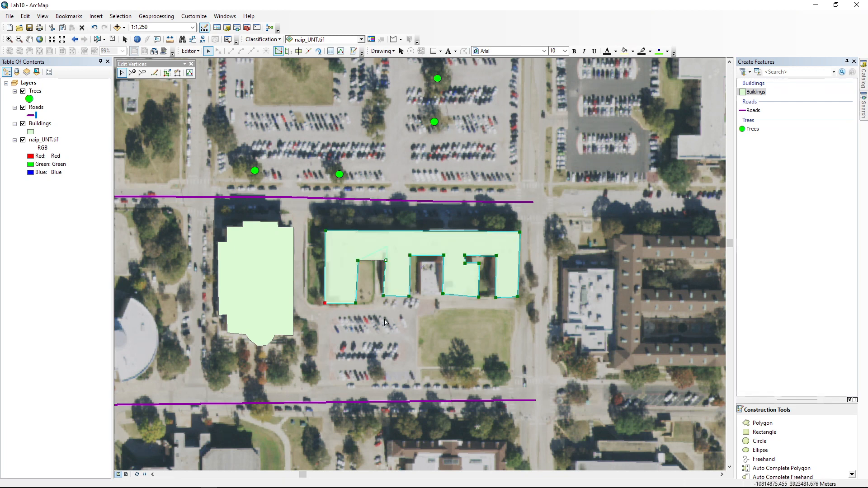
pyautogui.click(386, 329)
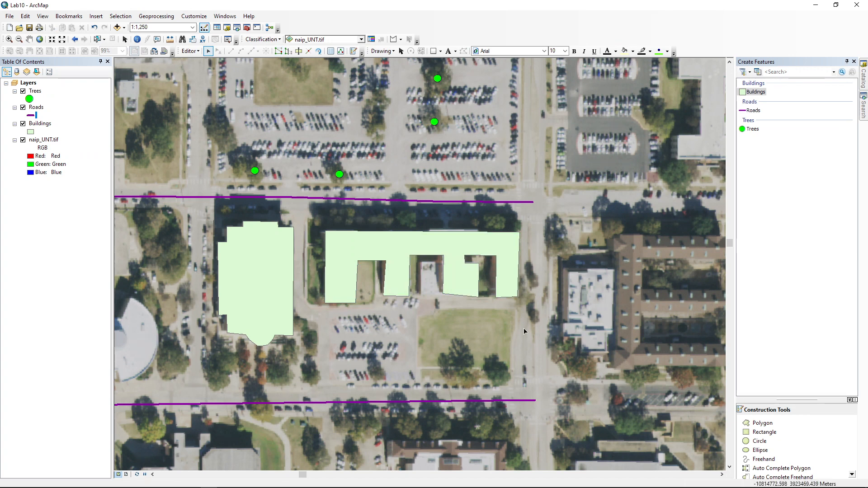
# - Edit the multi-wing building's vertices, moving the third wing's southeast corner slightly north to straighten its south edge, and deselect the polygon
pyautogui.click(460, 281)
pyautogui.rightClick(459, 280)
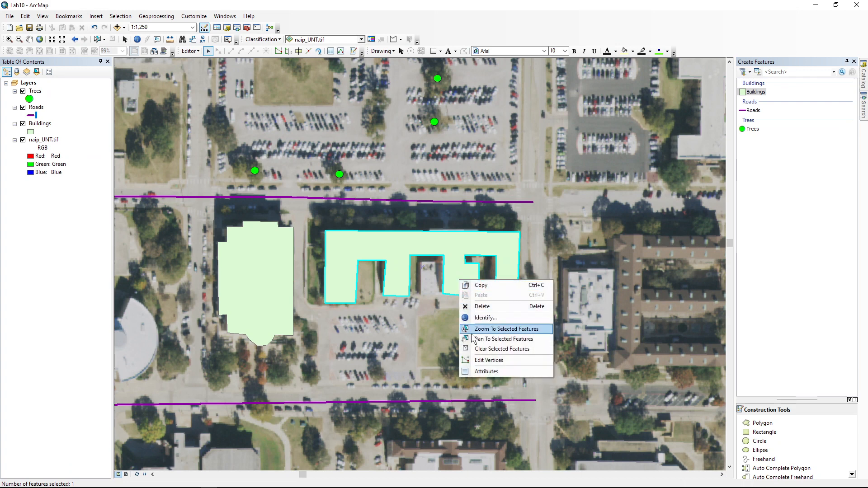
pyautogui.click(480, 360)
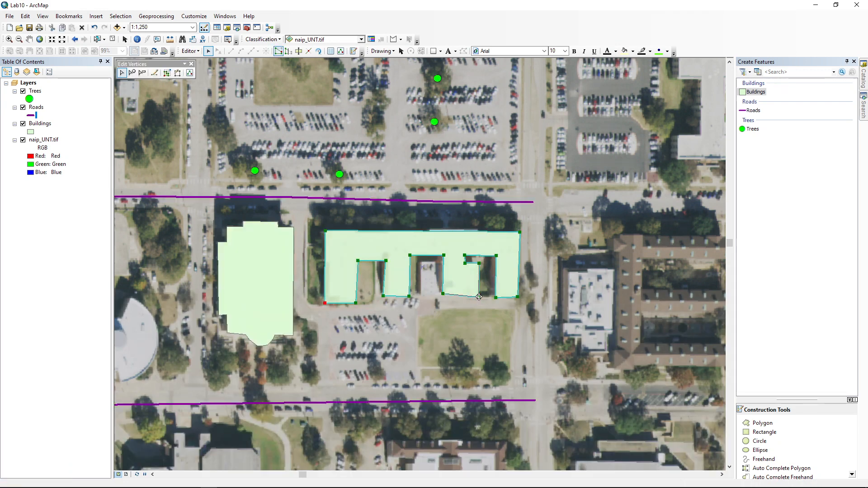
pyautogui.moveTo(479, 298); pyautogui.dragTo(479, 294)
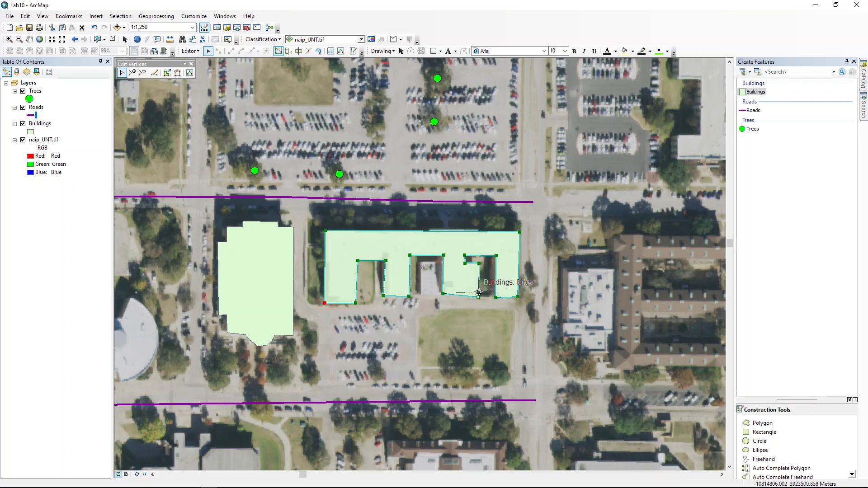
pyautogui.moveTo(480, 294); pyautogui.dragTo(480, 294)
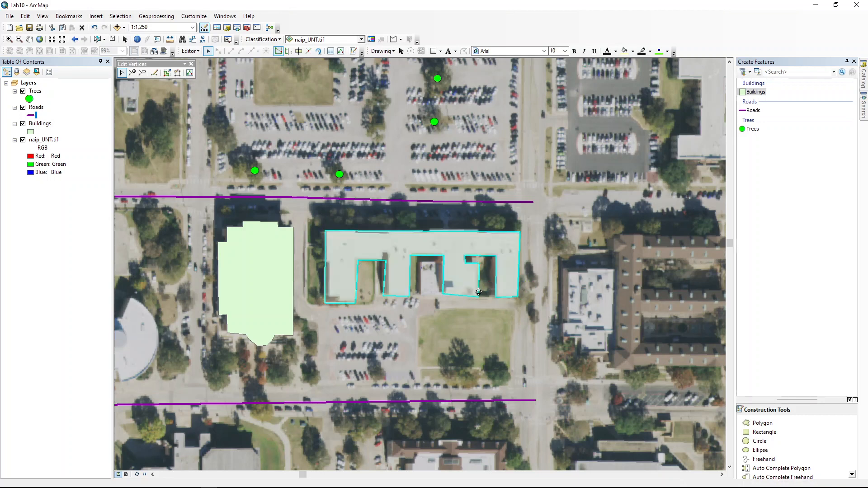
pyautogui.click(469, 335)
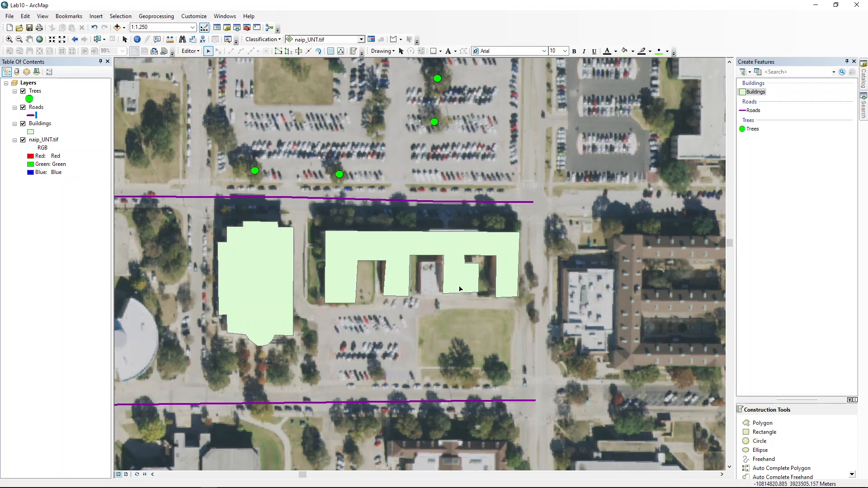
# - Save the edits made to the trees, roads and buildings
pyautogui.scroll(2, 399, 360)
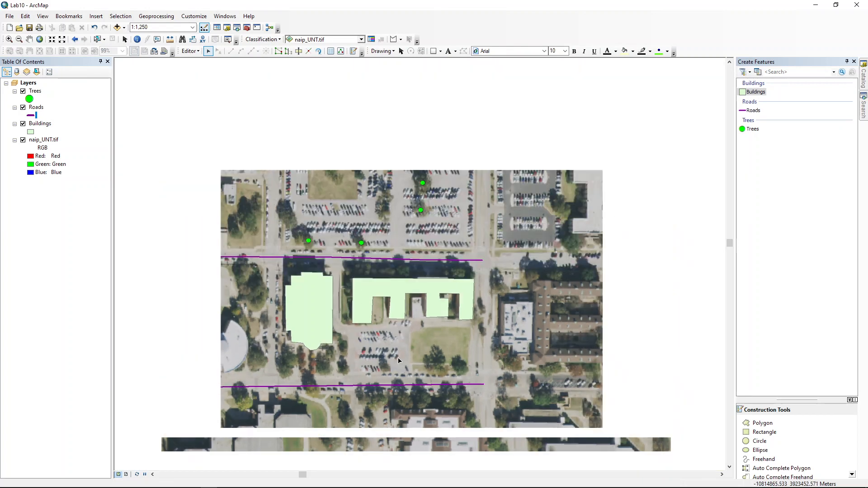
pyautogui.scroll(1, 398, 360)
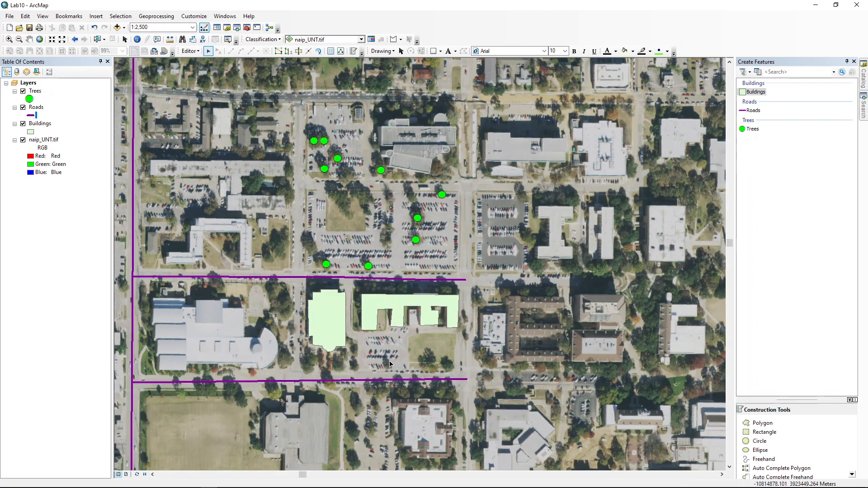
pyautogui.click(190, 51)
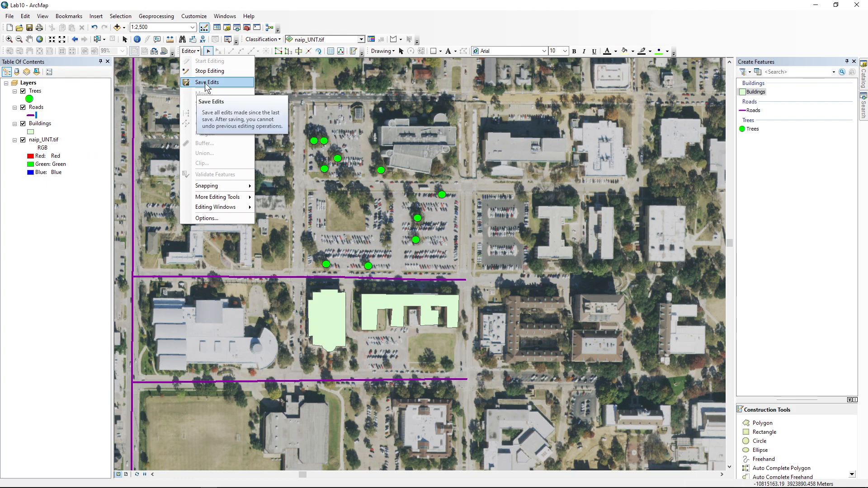
pyautogui.click(206, 83)
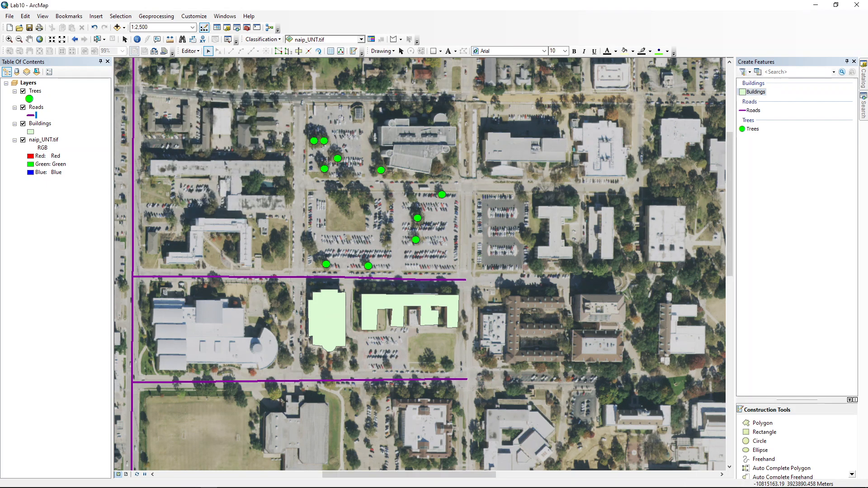
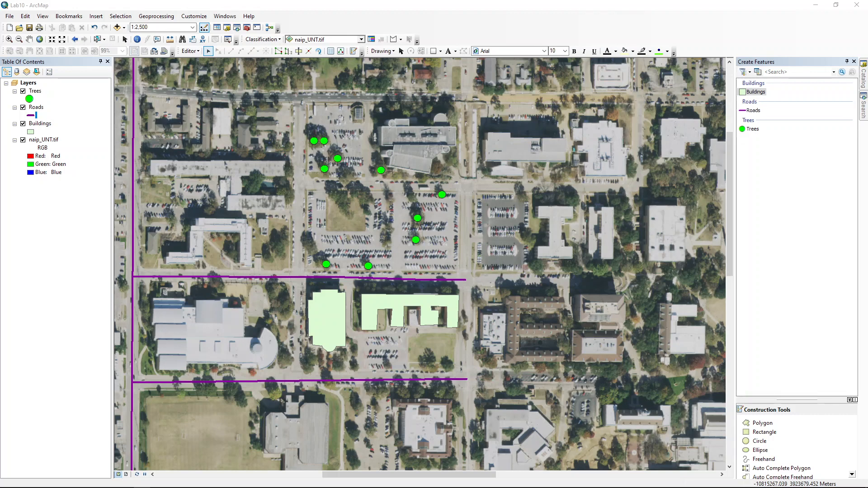
# - Save the edits once more and stop the edit session, closing the Create Features window
pyautogui.click(195, 52)
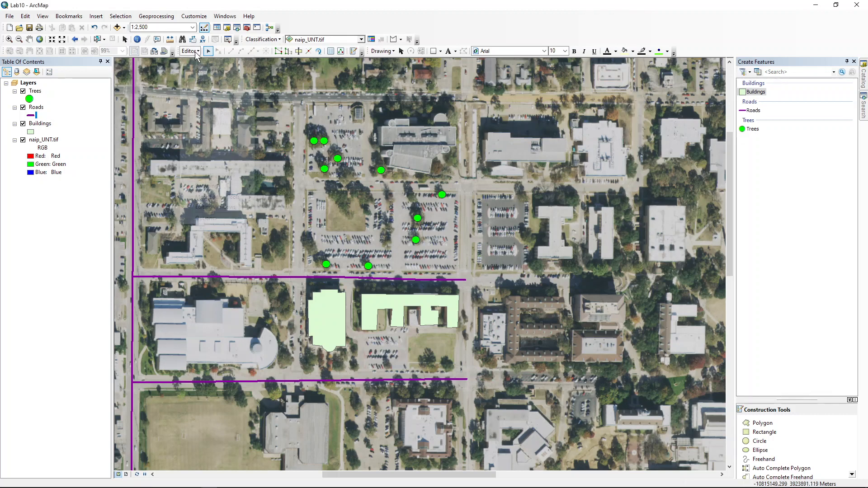
pyautogui.click(201, 83)
pyautogui.click(197, 52)
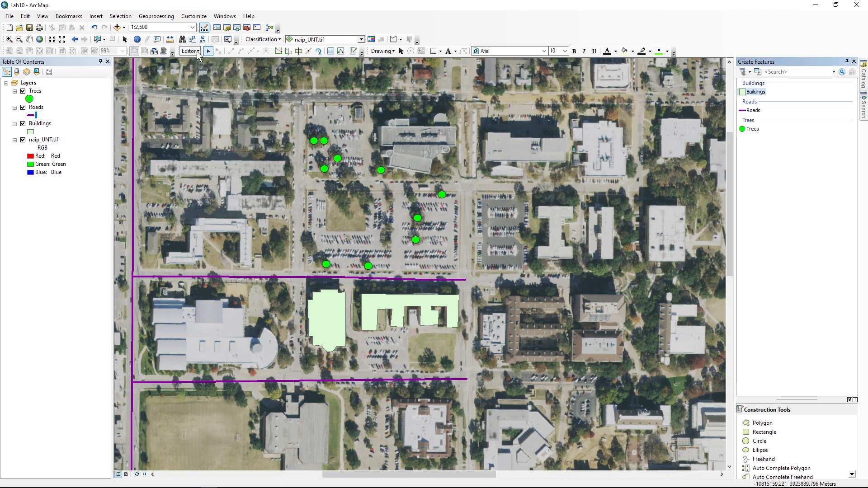
pyautogui.click(201, 72)
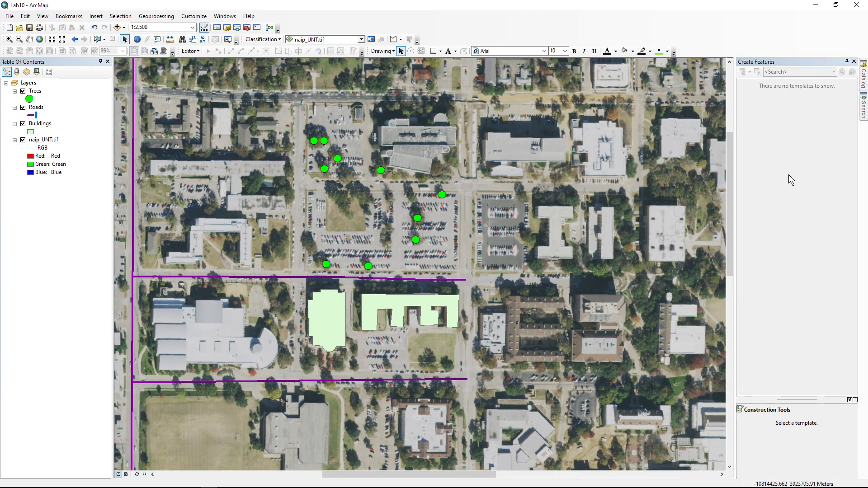
pyautogui.click(854, 62)
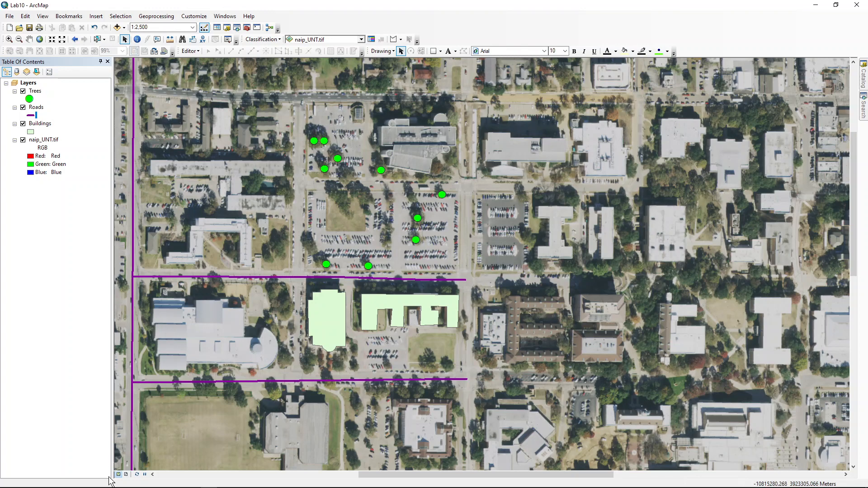
# - Switch to layout view and widen the data frame to the east and west page margins
pyautogui.click(126, 474)
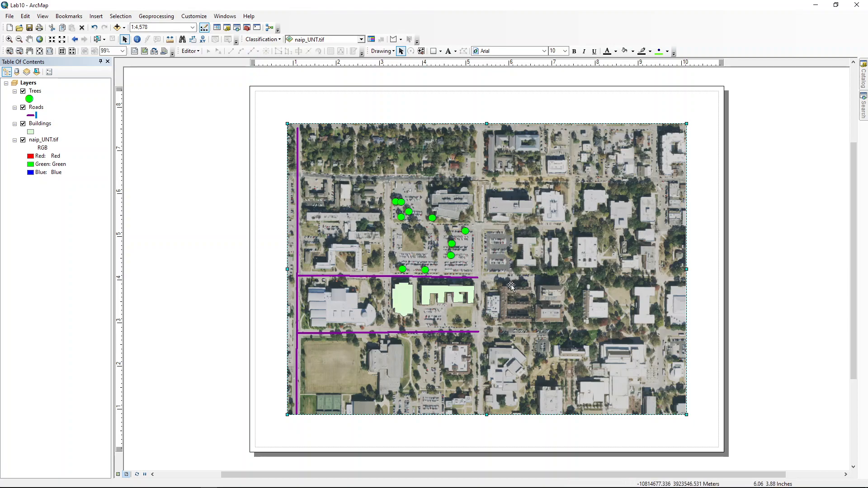
pyautogui.moveTo(511, 286)
pyautogui.mouseDown()
pyautogui.moveTo(508, 275)
pyautogui.moveTo(511, 287)
pyautogui.mouseUp()
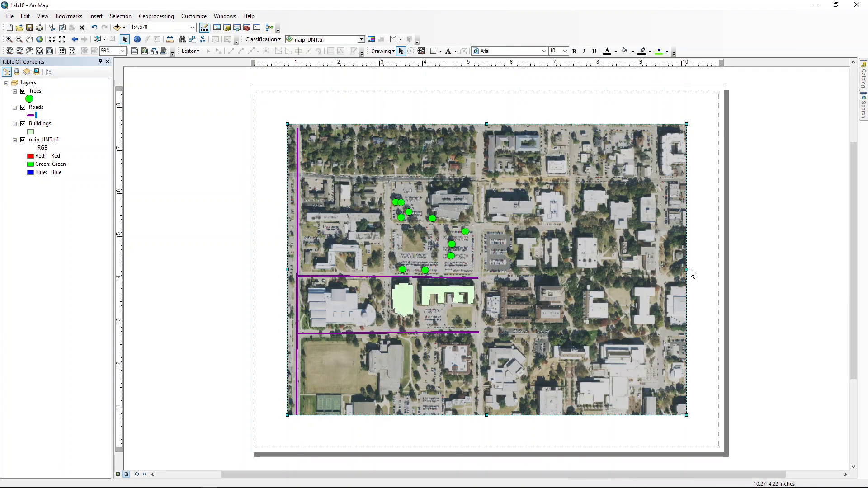
pyautogui.moveTo(687, 271); pyautogui.dragTo(714, 274)
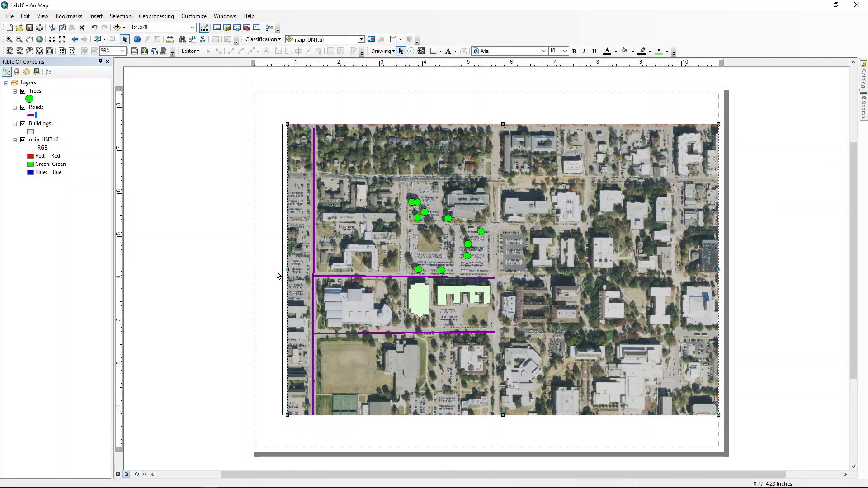
pyautogui.moveTo(277, 275); pyautogui.dragTo(254, 277)
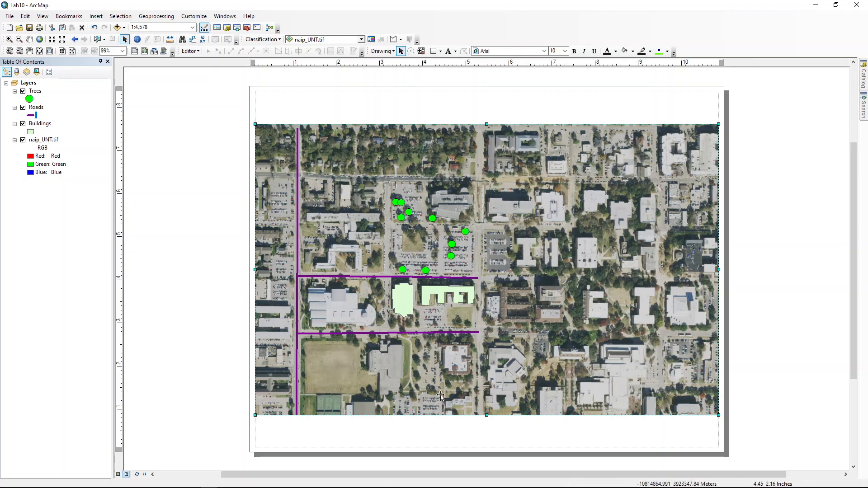
# - Move the data frame up to the page's top margin, and shift it slightly back down
pyautogui.moveTo(458, 272); pyautogui.dragTo(457, 239)
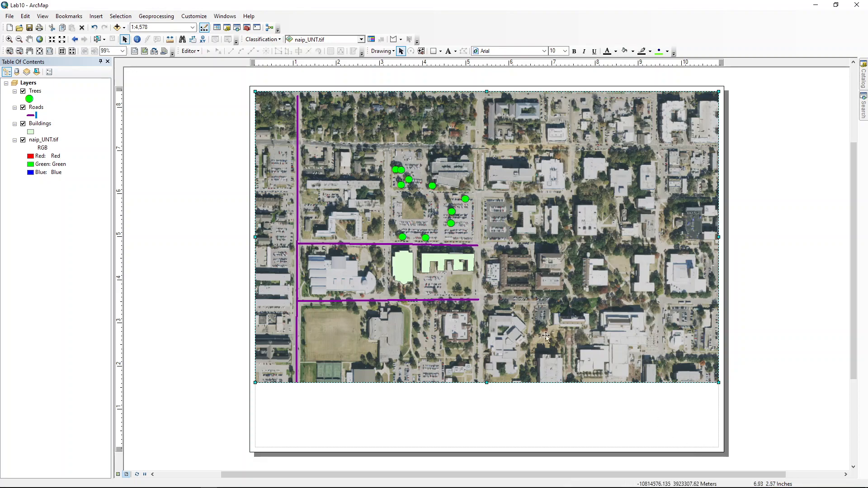
pyautogui.moveTo(481, 224); pyautogui.dragTo(479, 246)
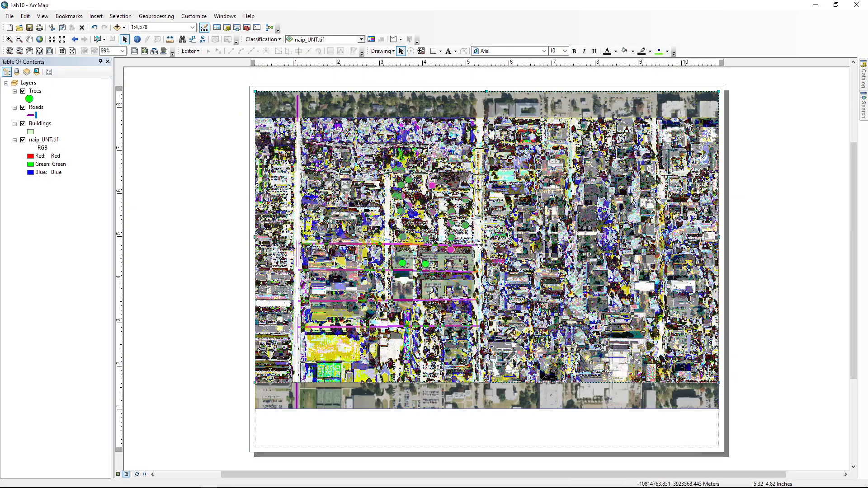